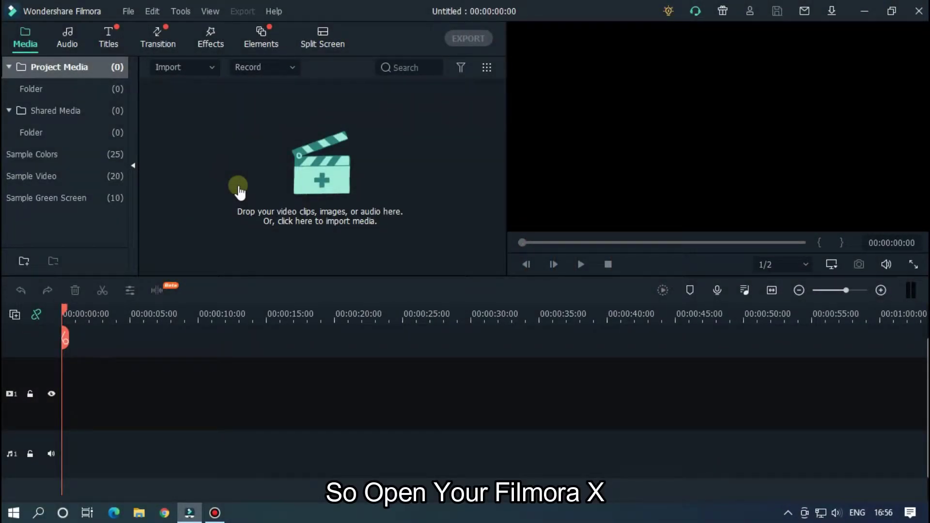
# Add the Default Title from the favorites to the start of video track 1 and enlarge the timeline scale.
pyautogui.click(114, 32)
pyautogui.moveTo(199, 118); pyautogui.dragTo(71, 403)
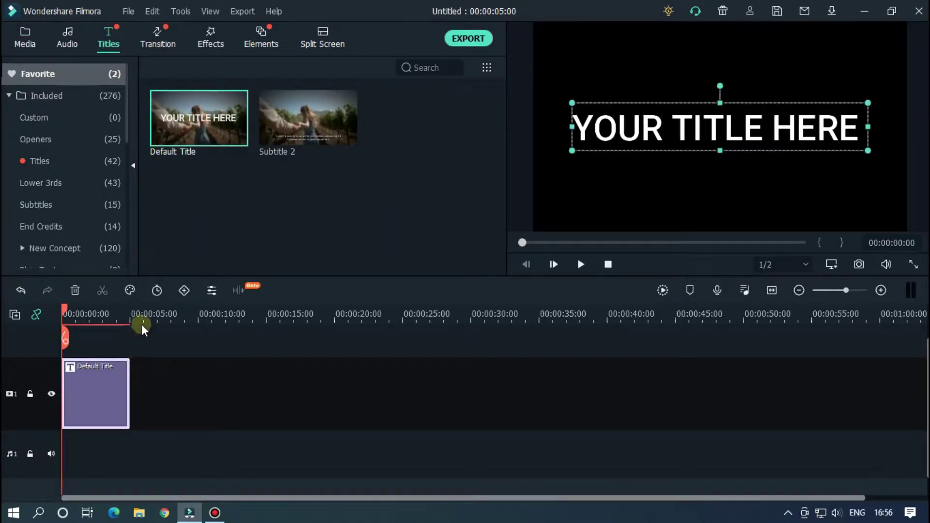
pyautogui.moveTo(142, 319); pyautogui.dragTo(841, 318)
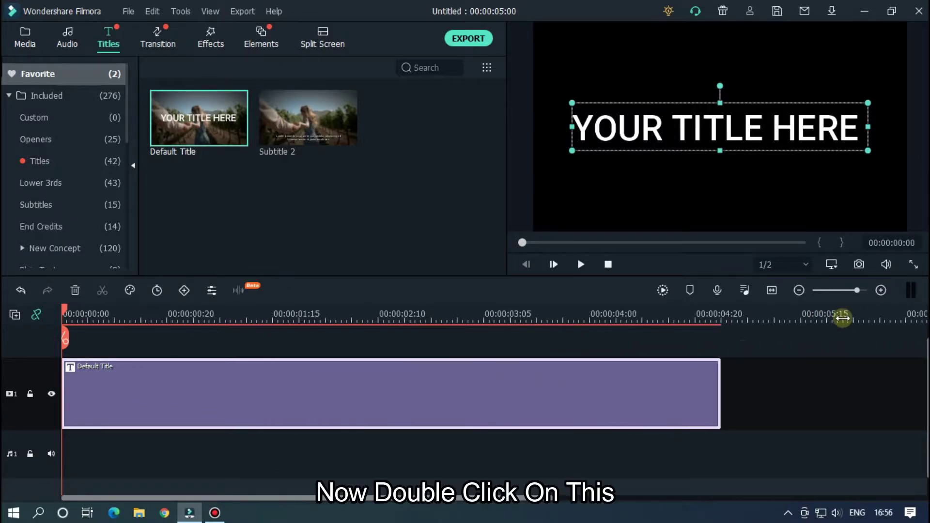
# Open the title clip's text settings, minimize the Title Group Controller and replace the placeholder text with the person's name.
pyautogui.doubleClick(586, 387)
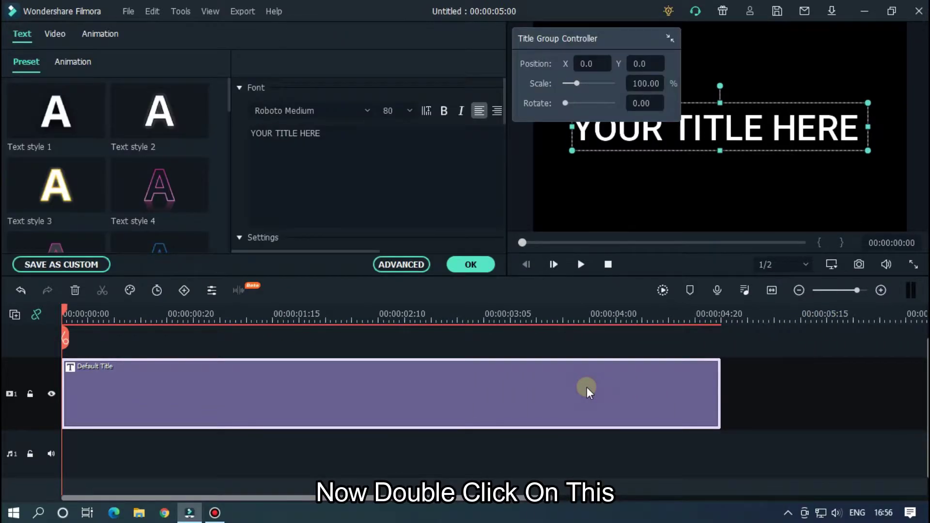
pyautogui.click(655, 39)
pyautogui.moveTo(655, 39); pyautogui.dragTo(625, 12)
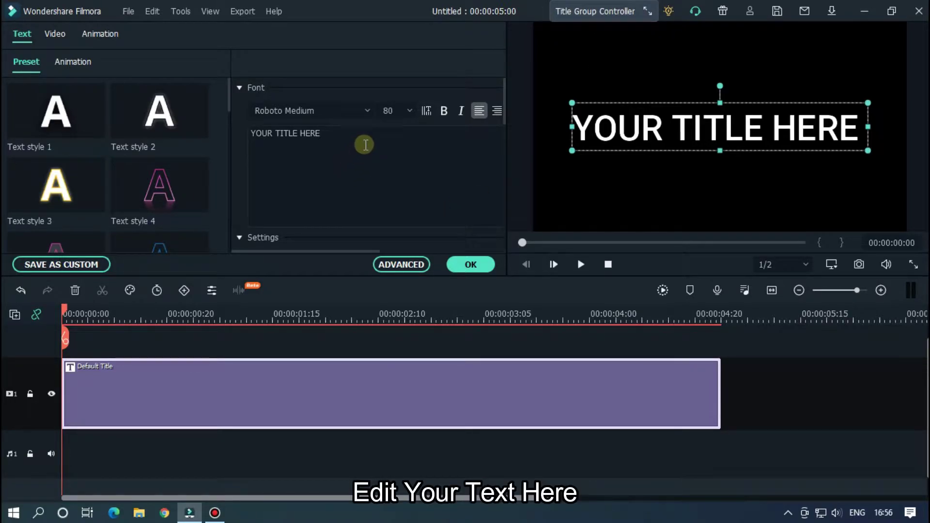
pyautogui.tripleClick(363, 144)
pyautogui.write('mahmud')
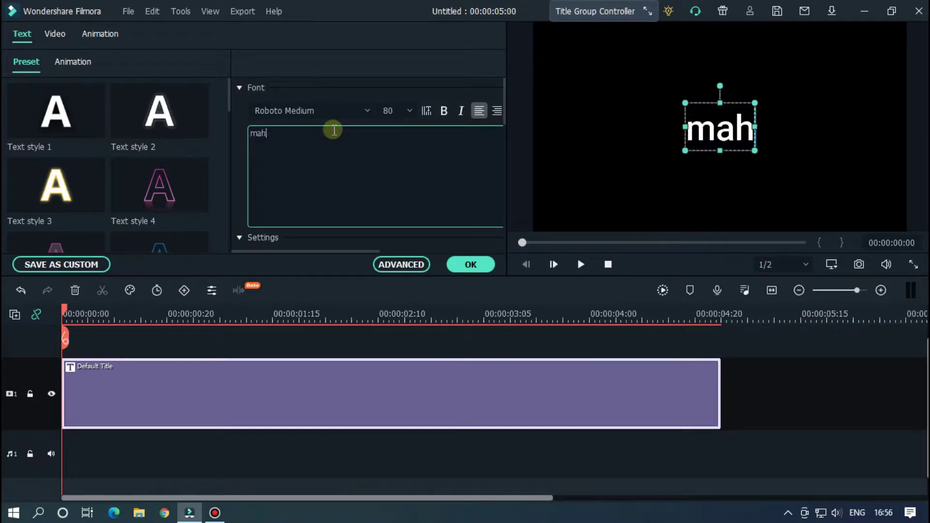
# Set the title font to LEMON MILK Bold, apply the Text style 3 preset and confirm the title edits.
pyautogui.click(332, 113)
pyautogui.write('ora')
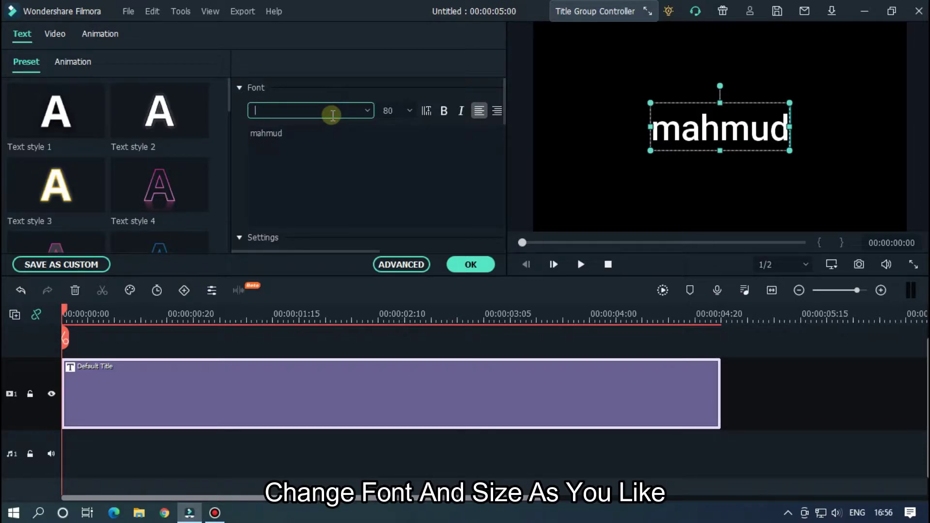
pyautogui.write('leMON MILK Bold')
pyautogui.press('Return')
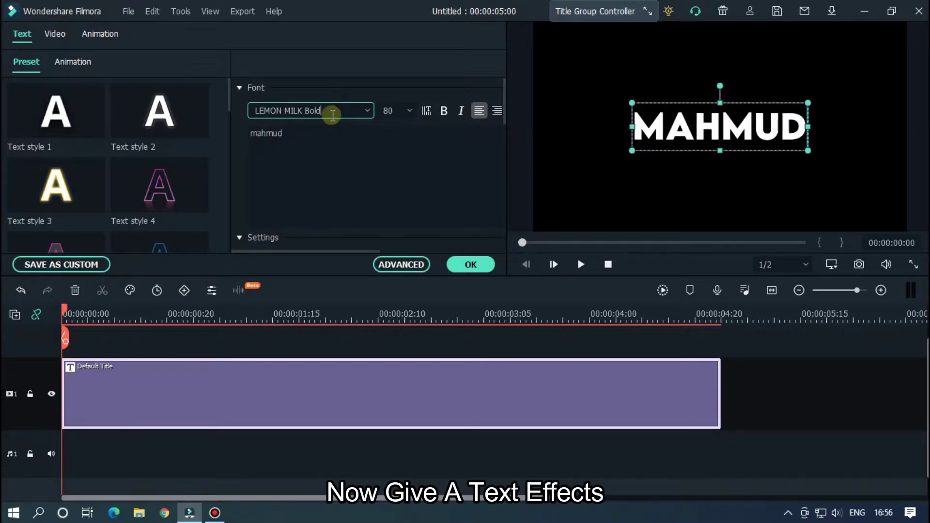
pyautogui.click(362, 167)
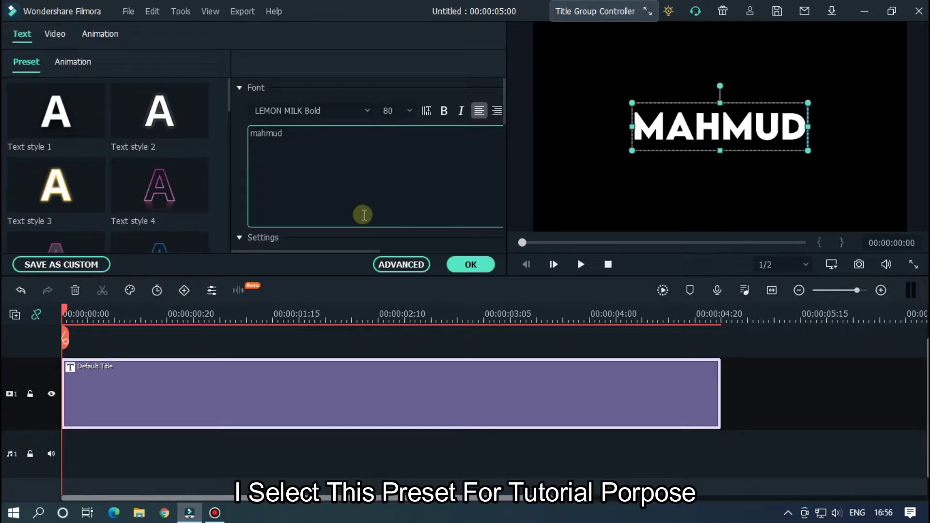
pyautogui.click(91, 194)
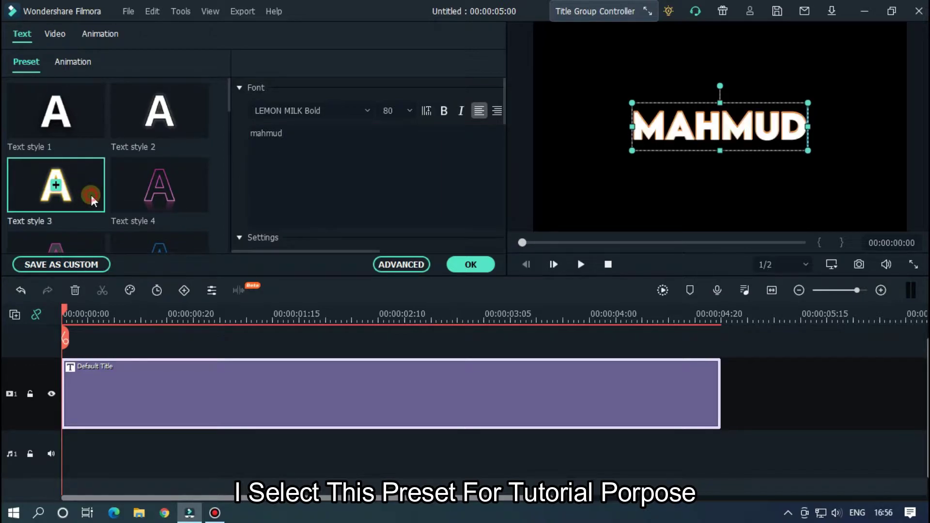
pyautogui.click(488, 264)
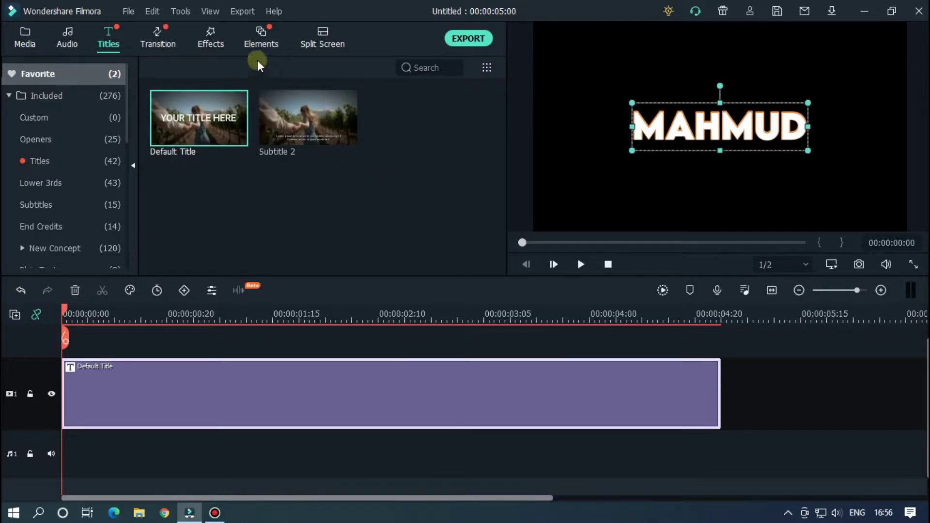
# Search the effects for "water" and place the Water effect on the track above the title, starting at the beginning.
pyautogui.click(216, 44)
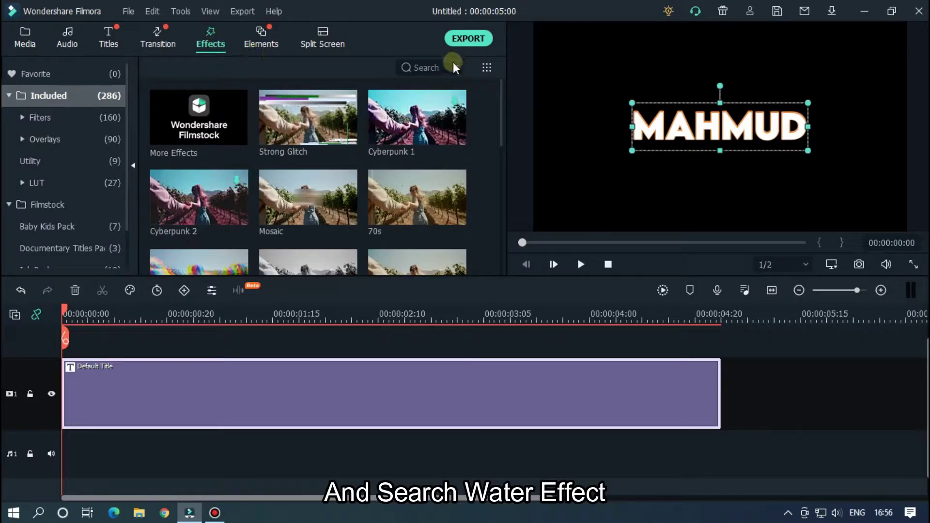
pyautogui.click(445, 67)
pyautogui.write('water')
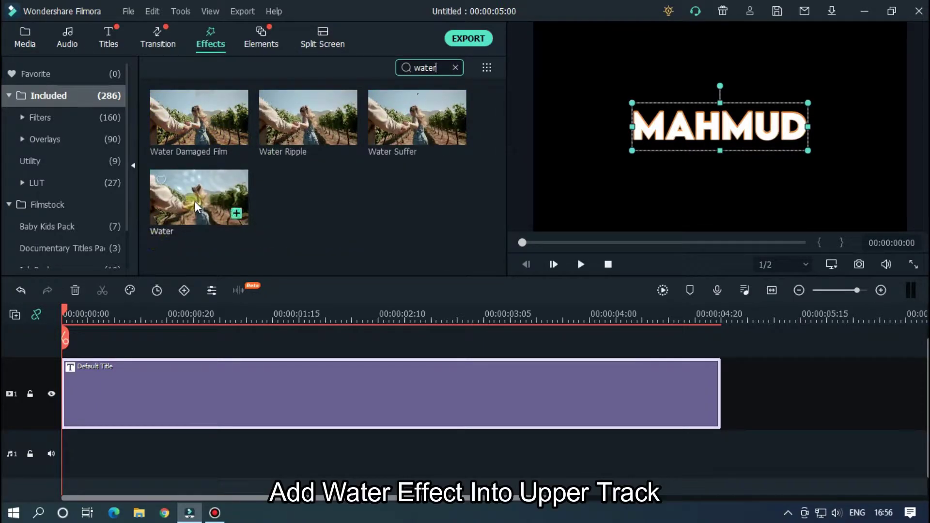
pyautogui.moveTo(78, 333); pyautogui.dragTo(62, 339)
pyautogui.click(559, 356)
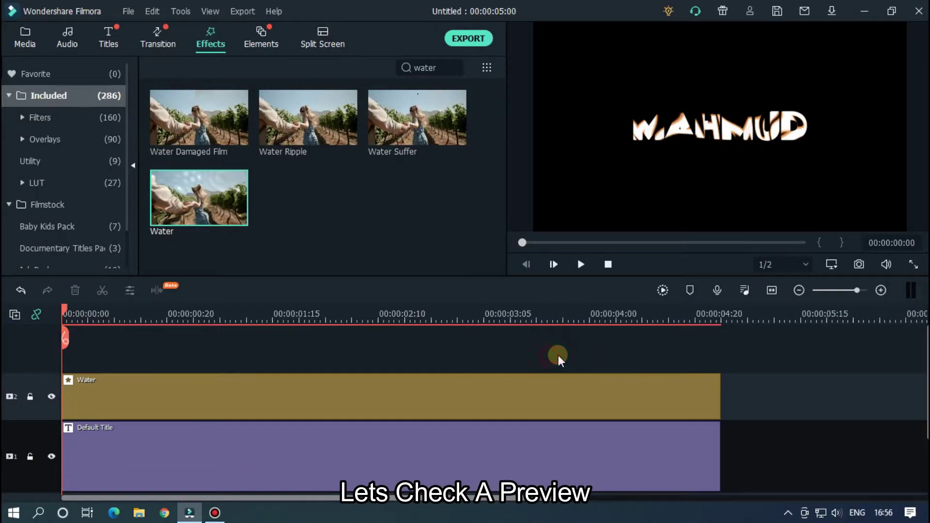
# Play the title with the Water effect to check the distortion, and return the playhead near the start.
pyautogui.press('space')
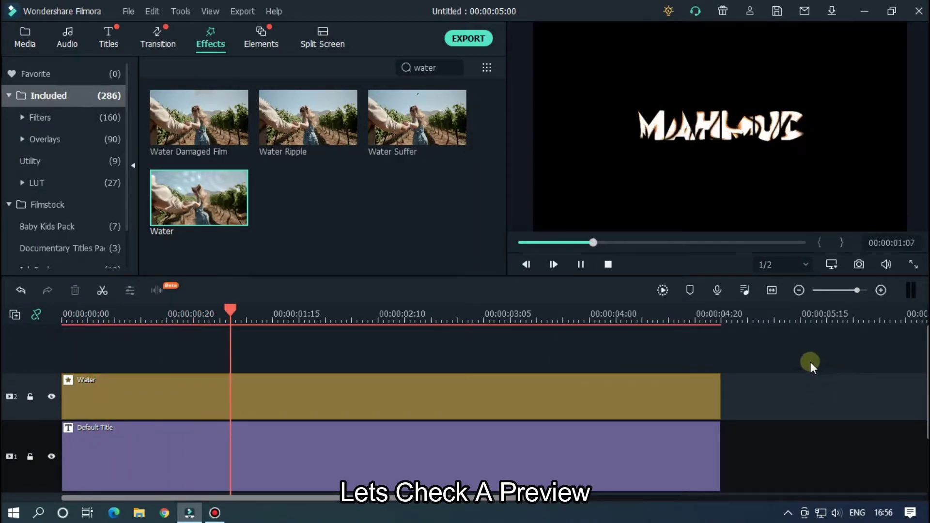
pyautogui.press('space')
pyautogui.moveTo(435, 310); pyautogui.dragTo(329, 311)
pyautogui.click(73, 314)
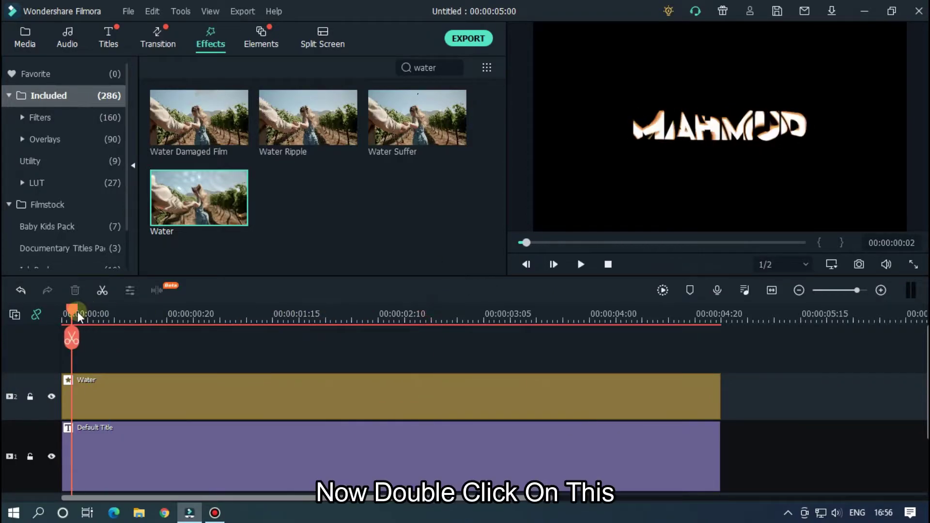
# Set the Water effect's Emboss to 0.10 and play the result from the start.
pyautogui.doubleClick(340, 397)
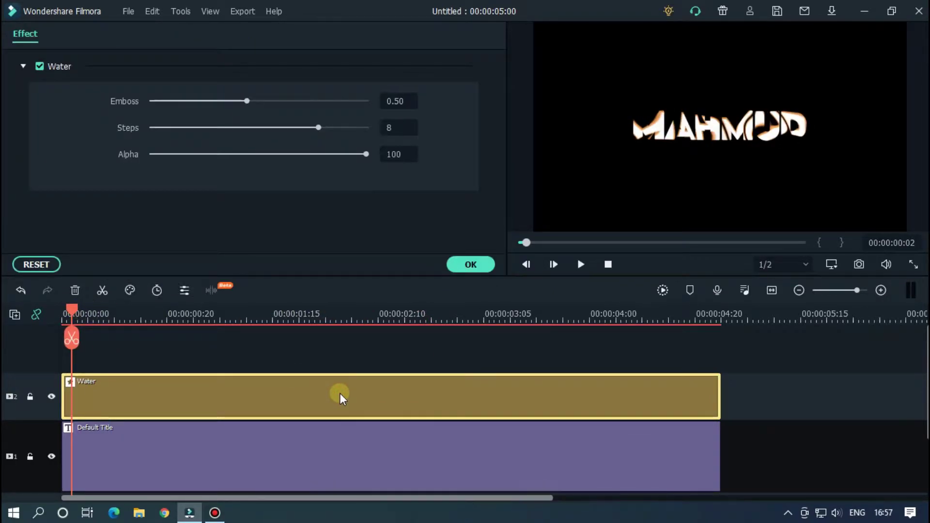
pyautogui.doubleClick(402, 100)
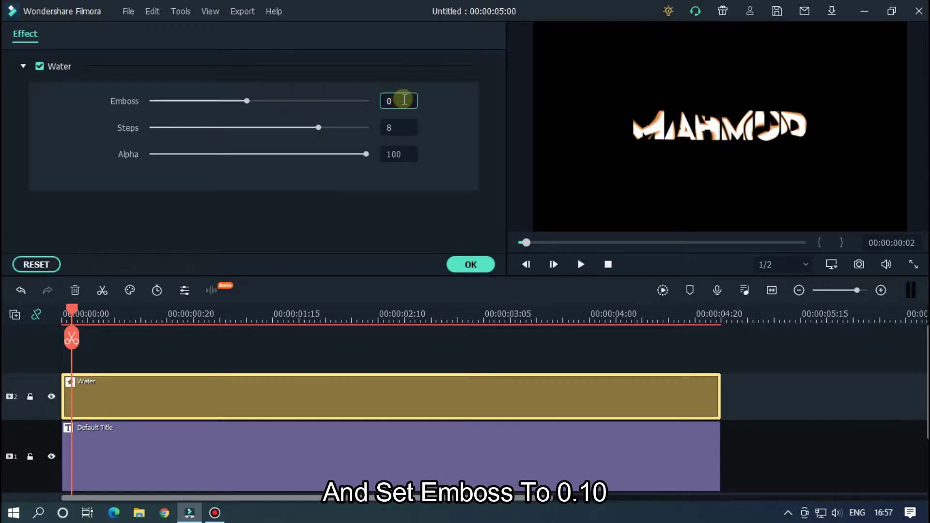
pyautogui.press('BackSpace')
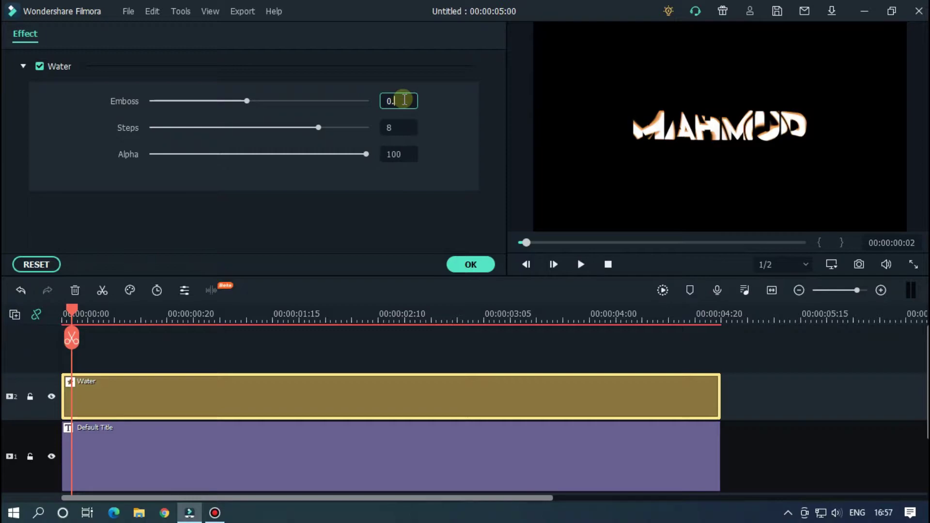
pyautogui.write('.10')
pyautogui.press('Return')
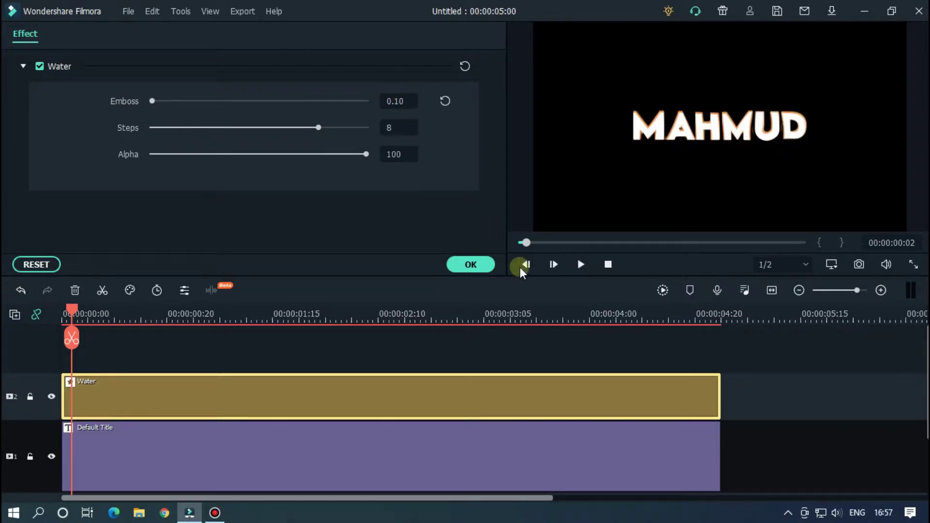
pyautogui.moveTo(527, 244); pyautogui.dragTo(507, 247)
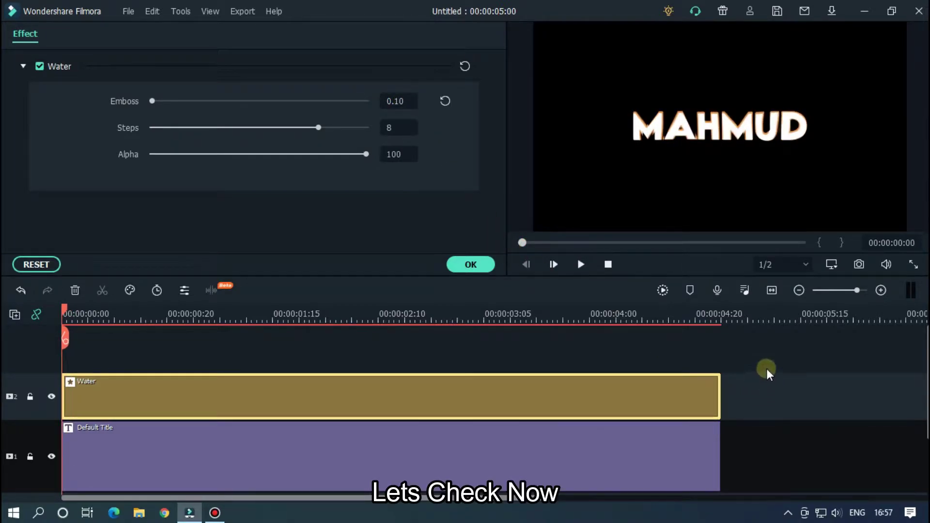
pyautogui.press('space')
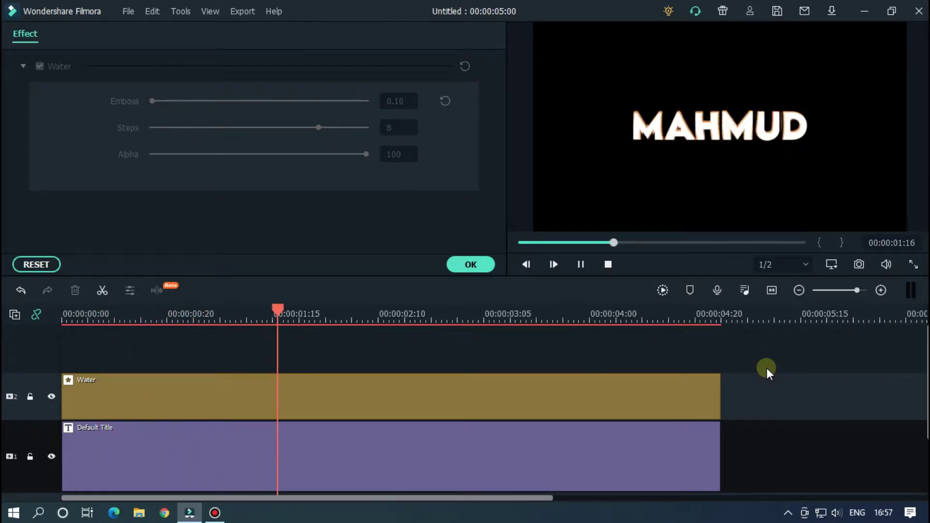
# Select the Water effect clip and set its Steps value to 3.
pyautogui.click(630, 395)
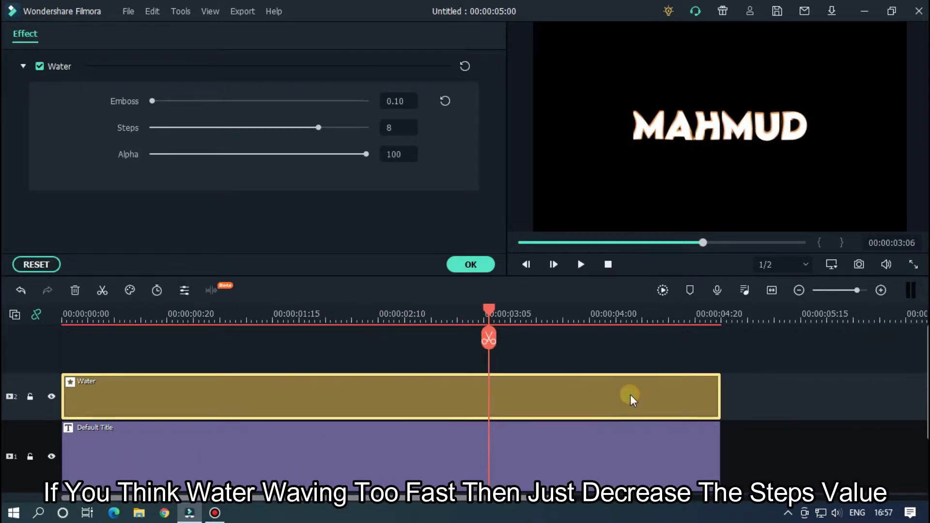
pyautogui.click(397, 128)
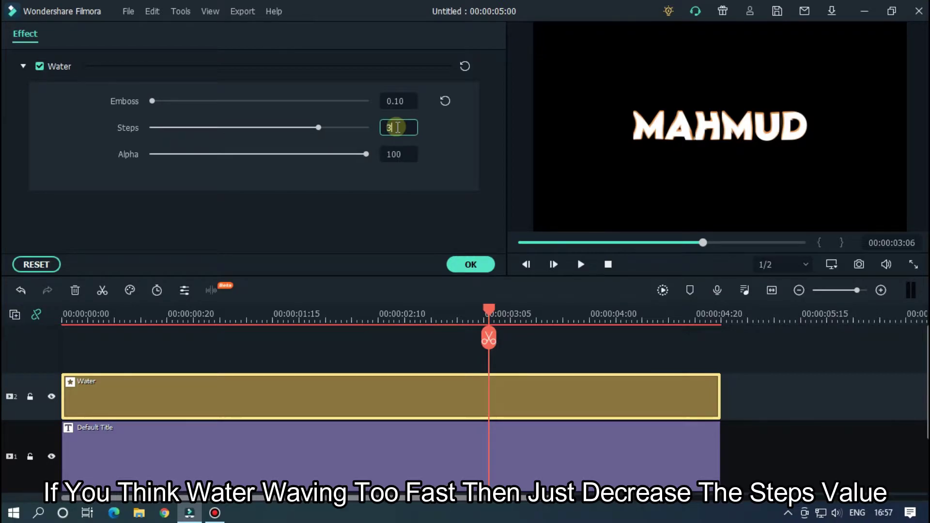
pyautogui.press('Return')
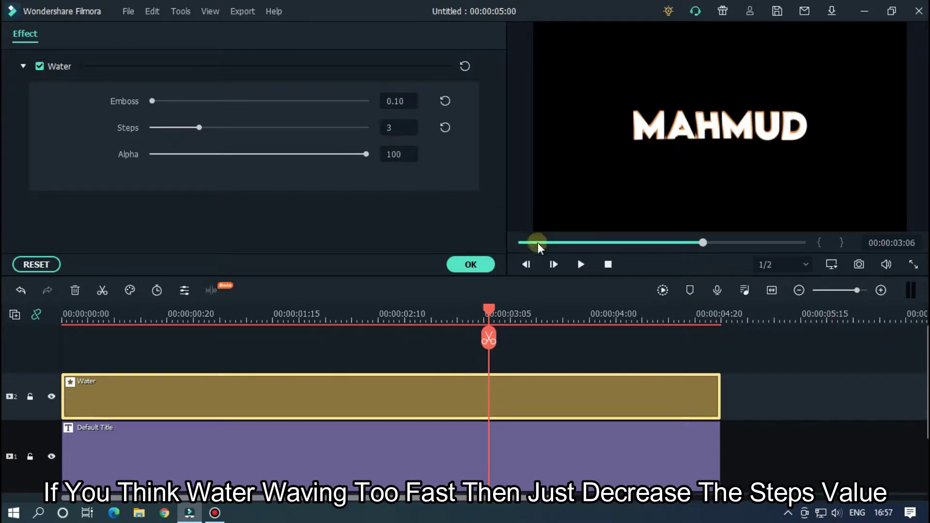
# Play the title from the beginning to check the wave speed, and return the playhead to the start.
pyautogui.moveTo(537, 242); pyautogui.dragTo(477, 252)
pyautogui.click(729, 335)
pyautogui.press('space')
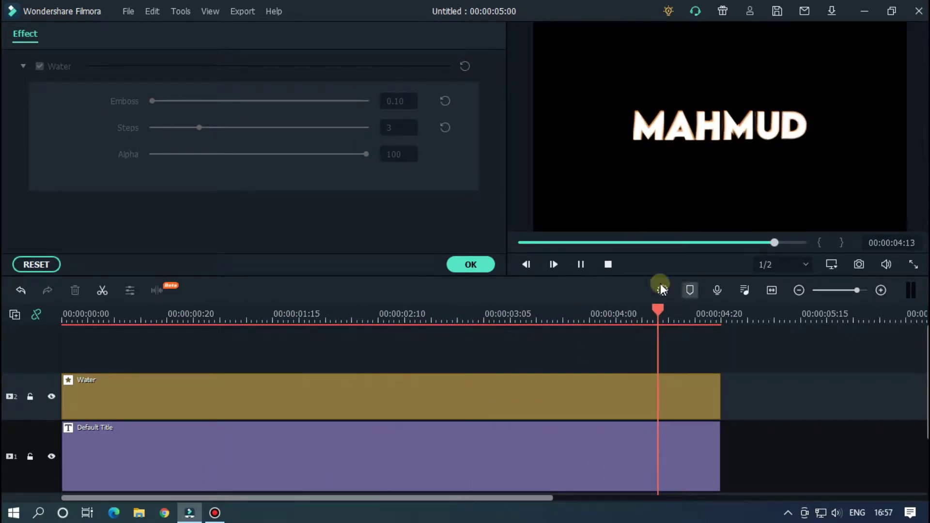
pyautogui.click(515, 243)
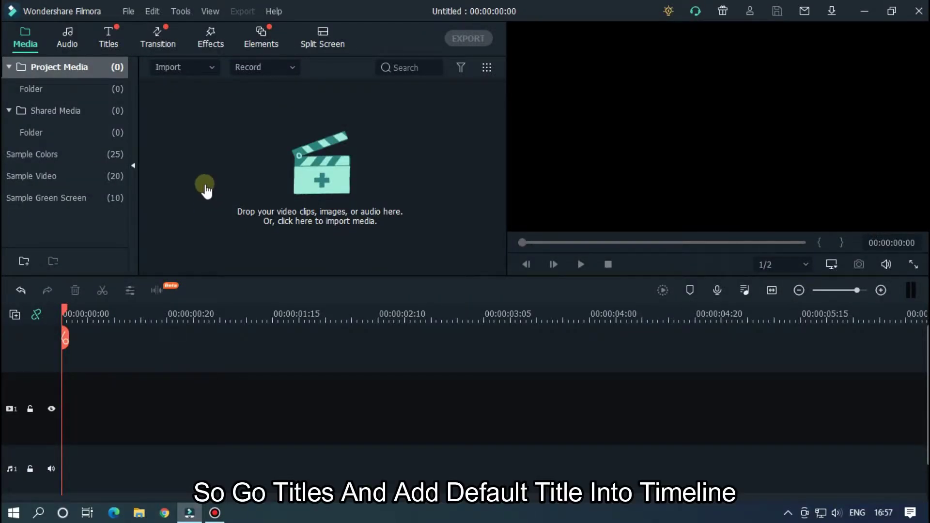
# Add a Default Title to the start of the empty video track and replace its text with the person's name.
pyautogui.click(115, 36)
pyautogui.moveTo(167, 100); pyautogui.dragTo(629, 420)
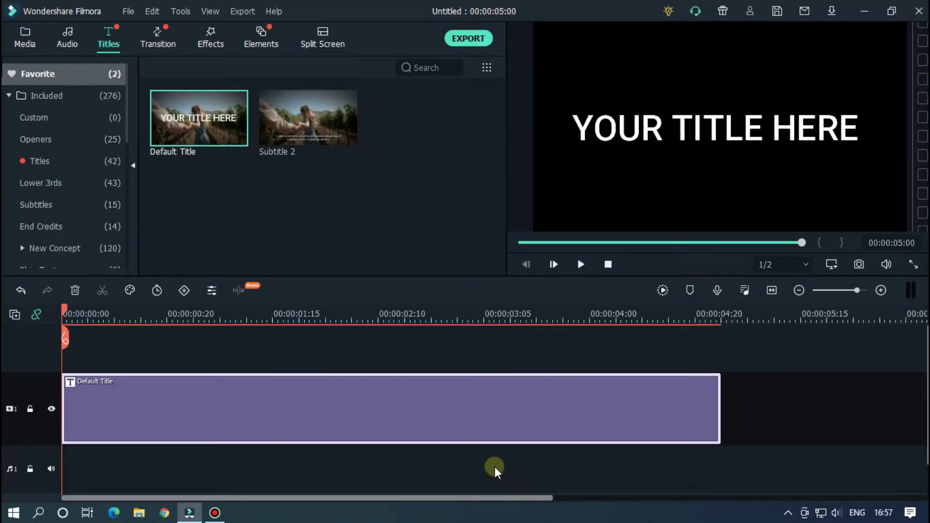
pyautogui.doubleClick(473, 427)
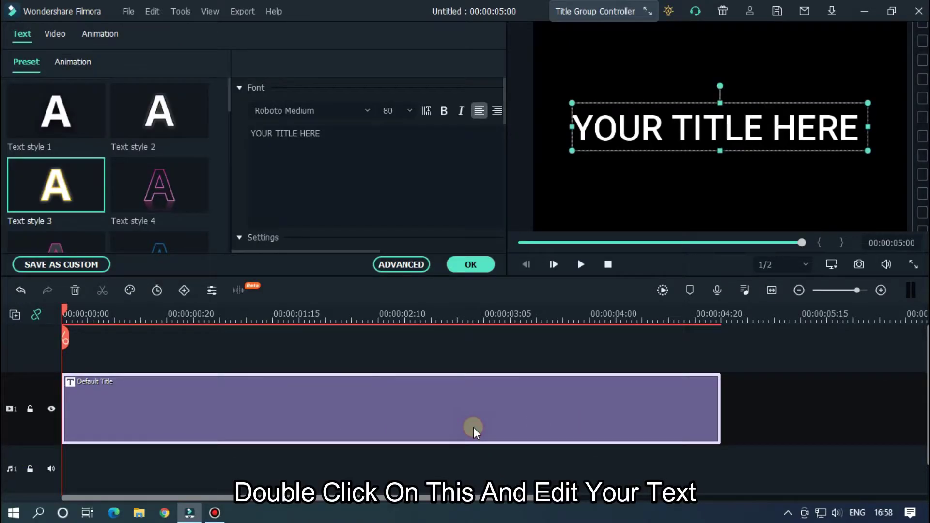
pyautogui.click(380, 142)
pyautogui.hotkey('ctrl', 'a')
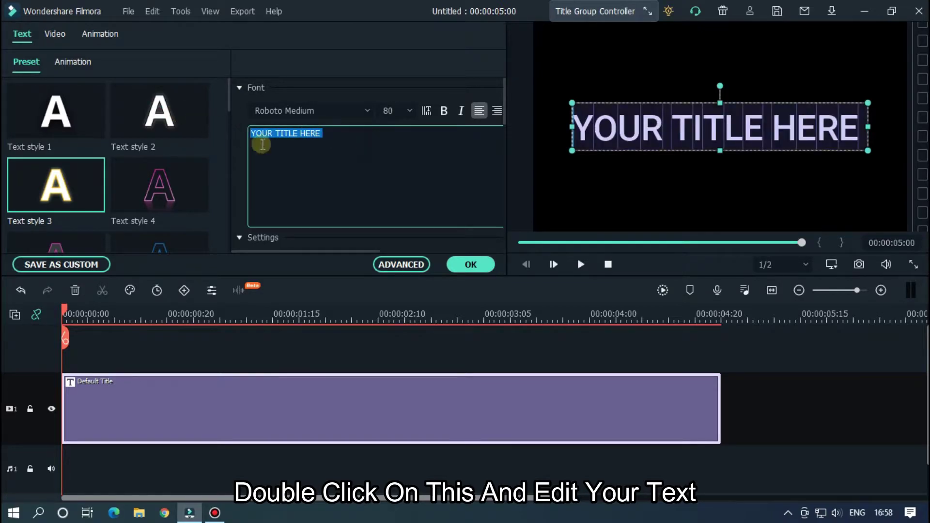
pyautogui.write('mahmud')
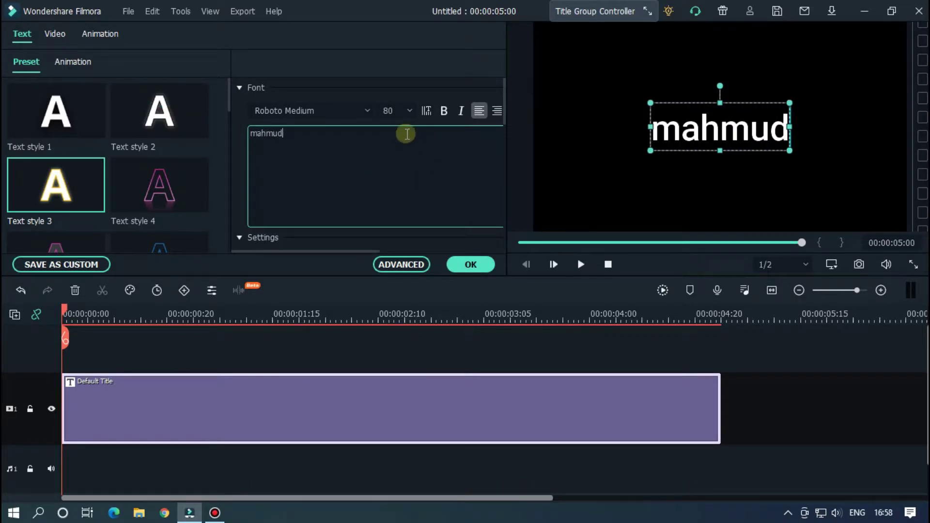
# Set the title's font to JUSTICE LEAGUE and its font size to 60.
pyautogui.click(313, 112)
pyautogui.write('juSTICE LEAGUE')
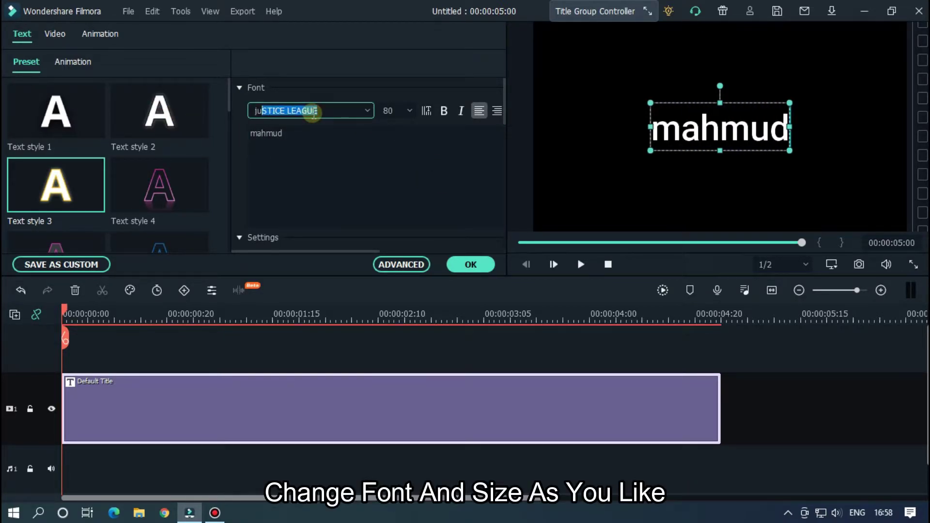
pyautogui.press('Return')
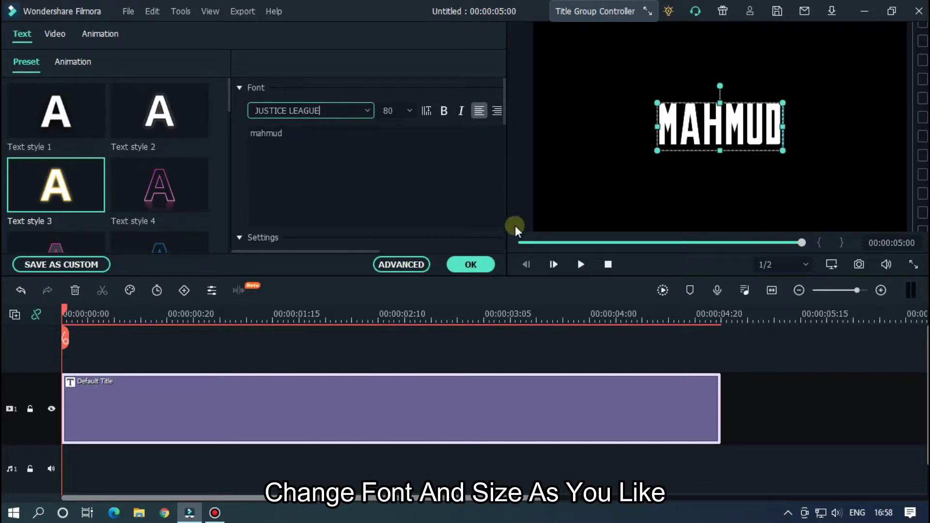
pyautogui.click(394, 111)
pyautogui.write('6')
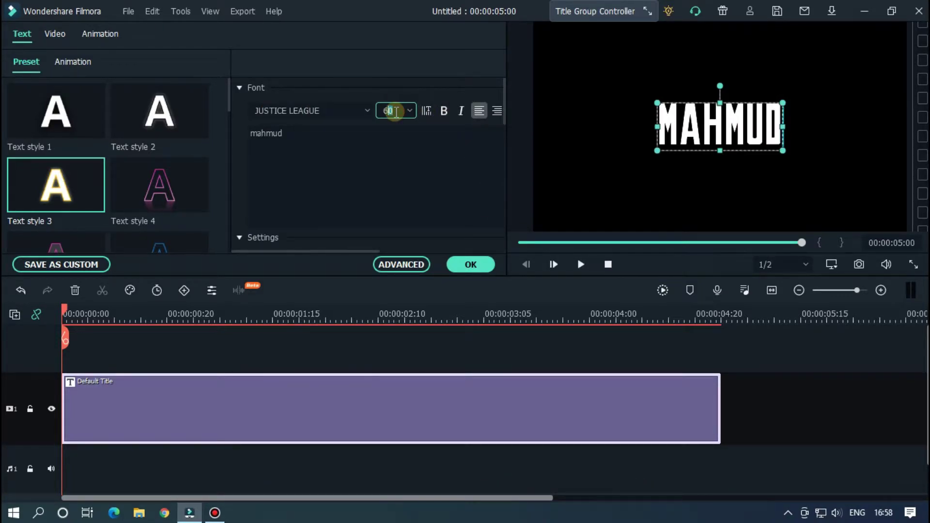
pyautogui.write('0')
pyautogui.press('Return')
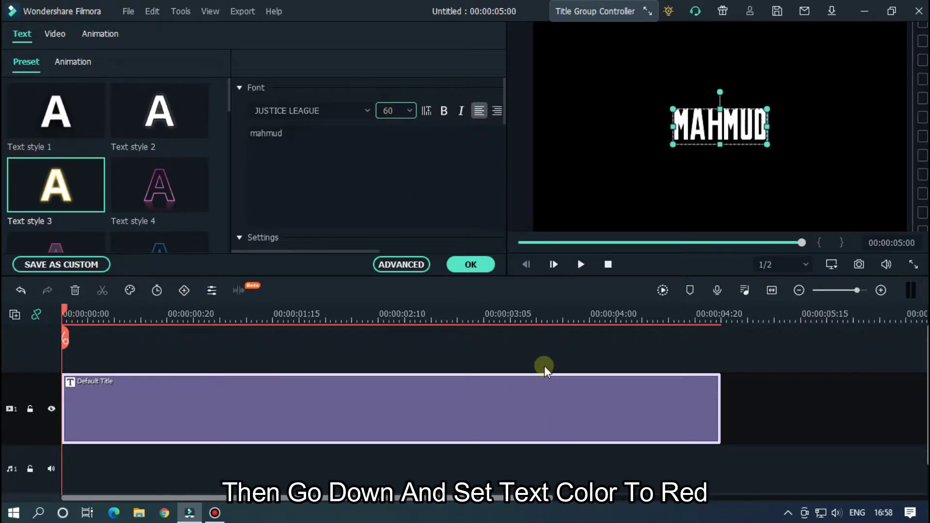
# Set the title's text color to red (#ff0000) and apply the title edits.
pyautogui.scroll(-3, 439, 171)
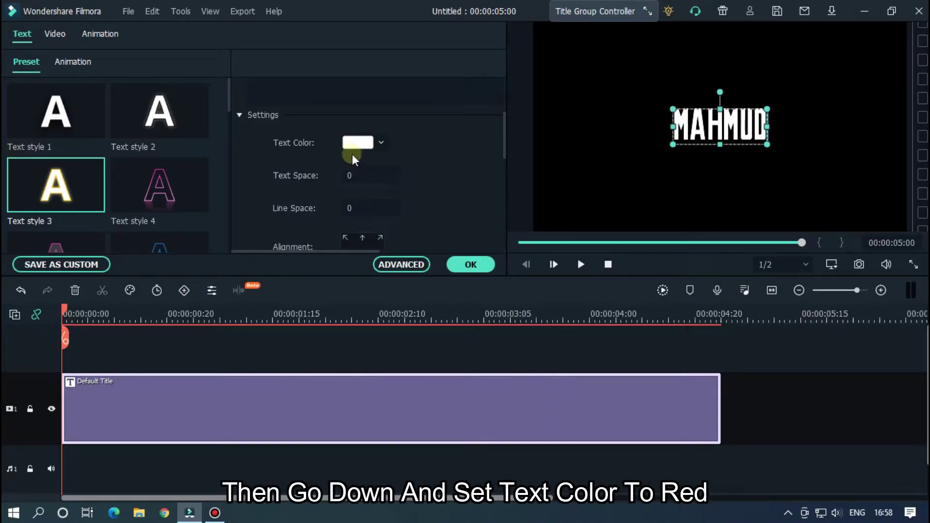
pyautogui.click(356, 144)
pyautogui.click(383, 241)
pyautogui.click(236, 148)
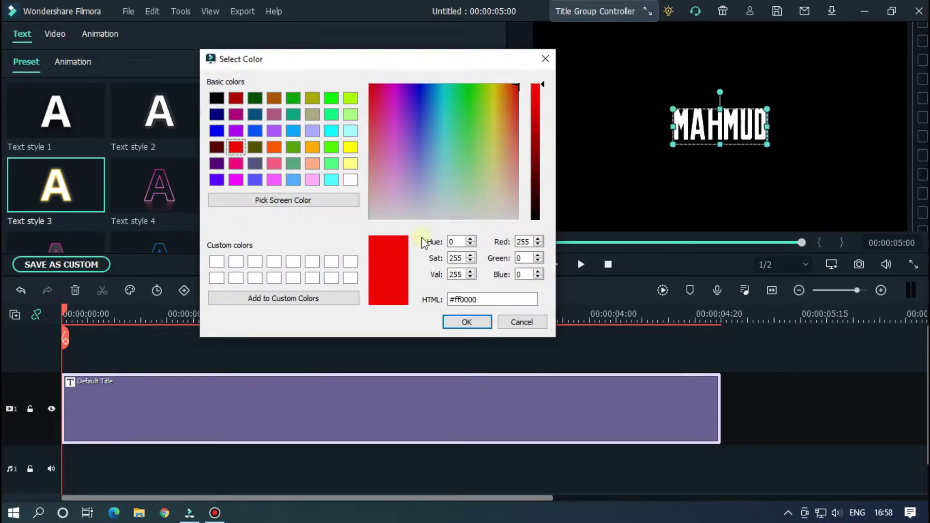
pyautogui.click(478, 322)
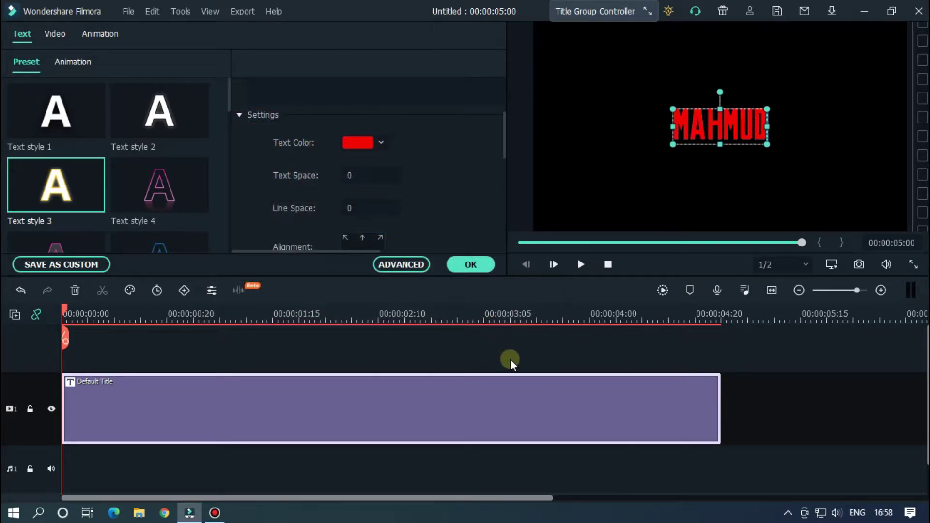
pyautogui.click(515, 354)
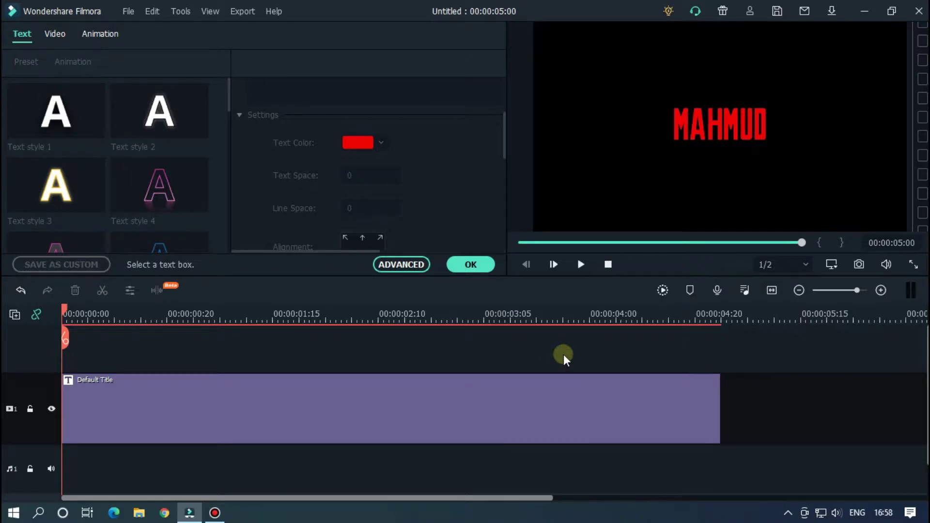
pyautogui.click(481, 270)
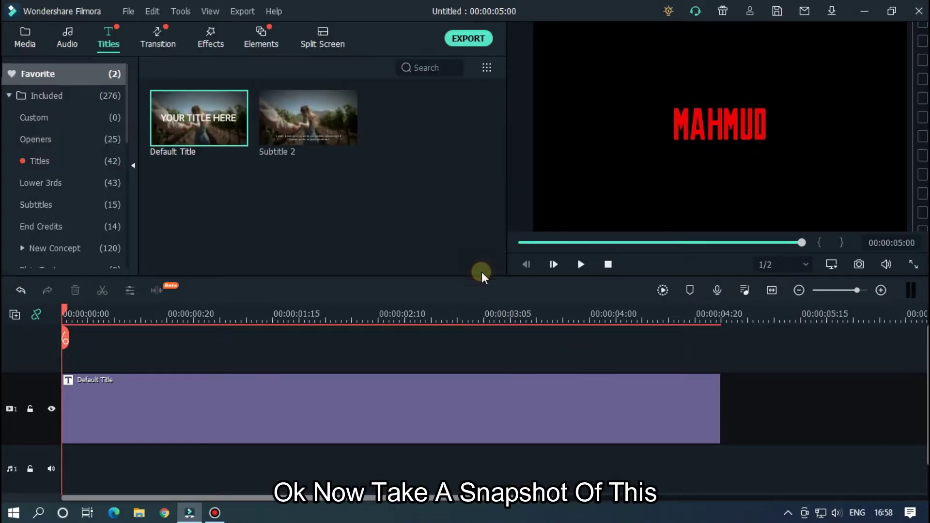
# Take a snapshot of the red title into the project media and delete the title clip from the timeline.
pyautogui.click(26, 36)
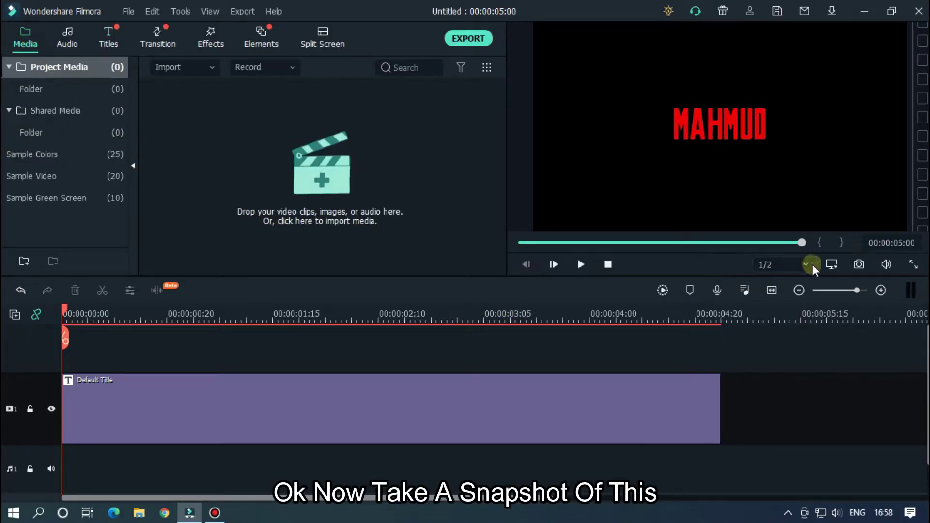
pyautogui.click(861, 266)
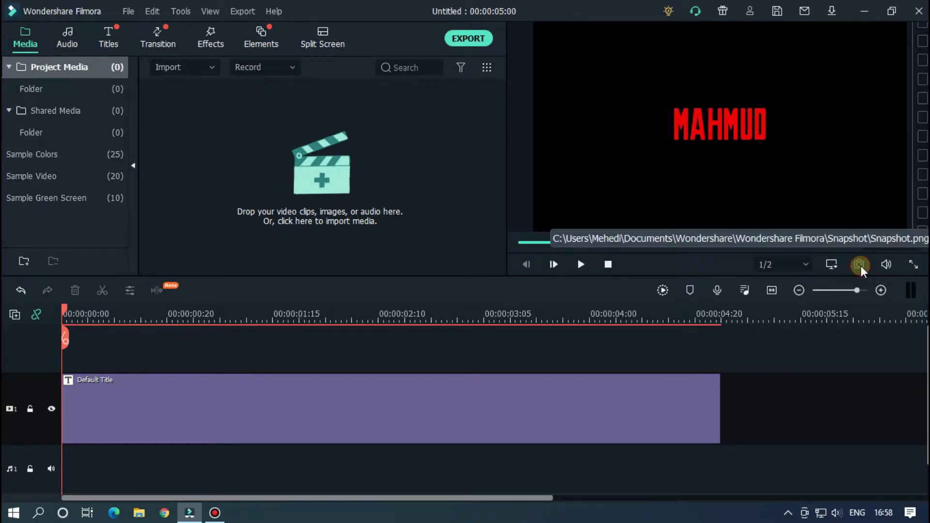
pyautogui.click(432, 394)
pyautogui.press('Delete')
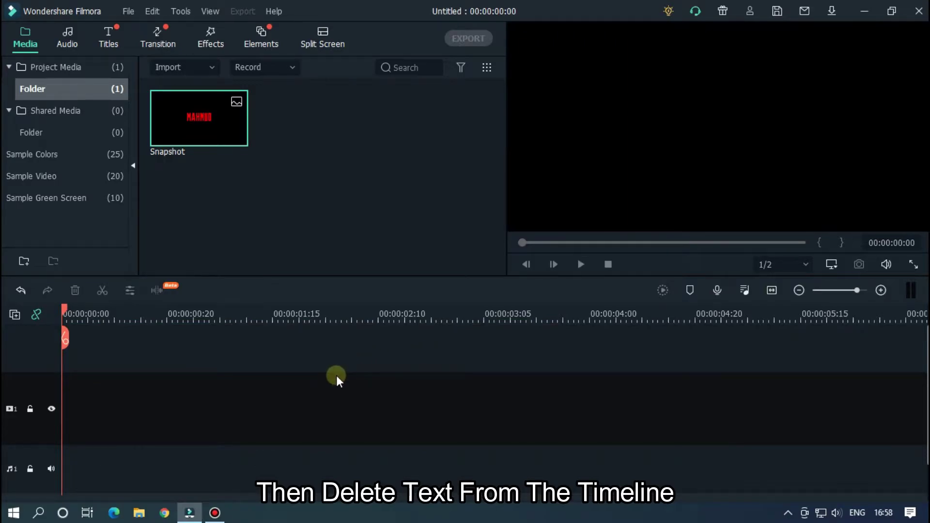
# Set the project's frame rate to 60 fps in the project settings.
pyautogui.click(127, 12)
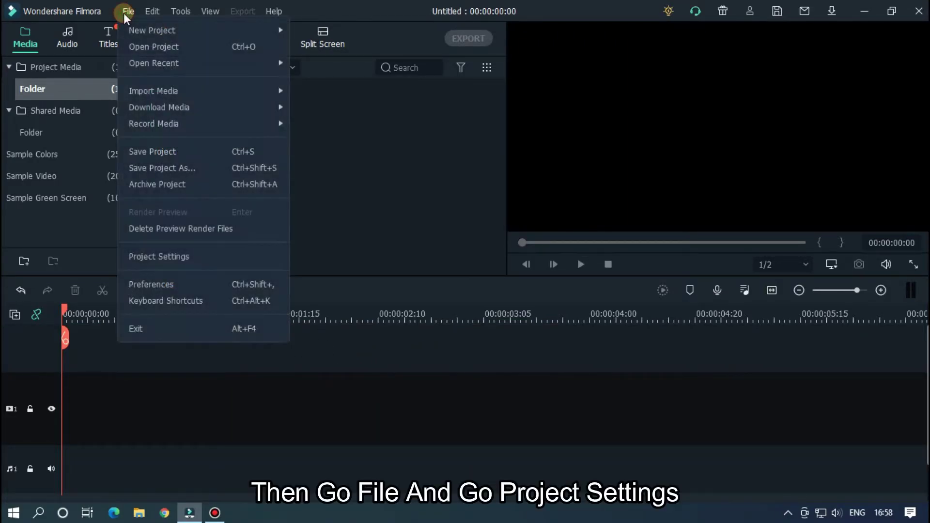
pyautogui.click(149, 262)
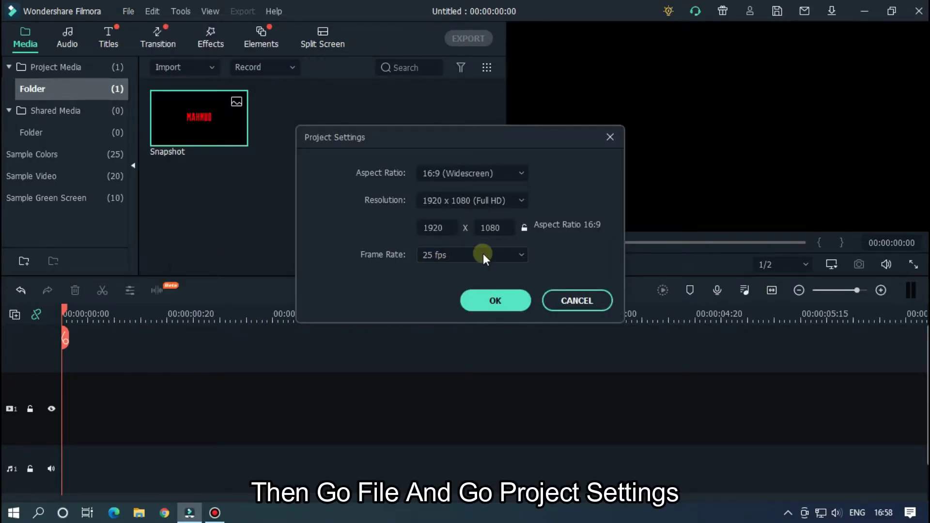
pyautogui.click(476, 255)
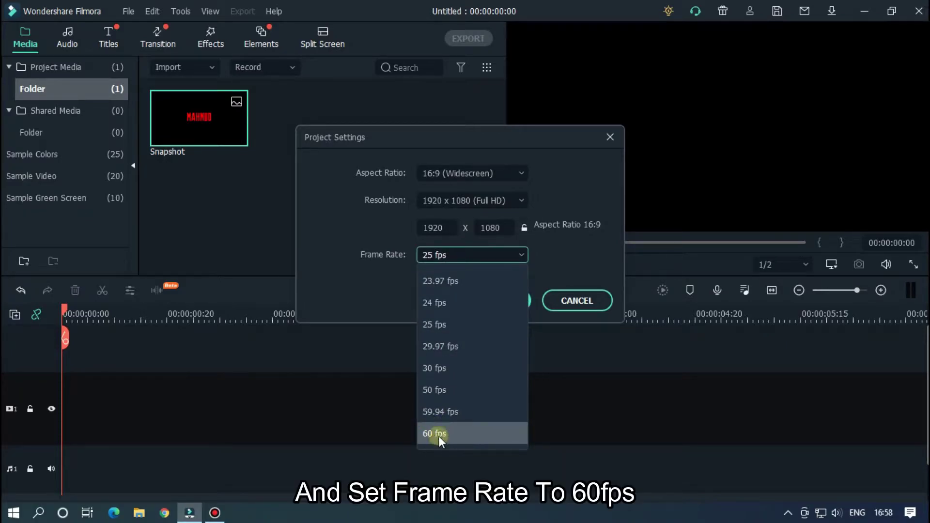
pyautogui.click(443, 434)
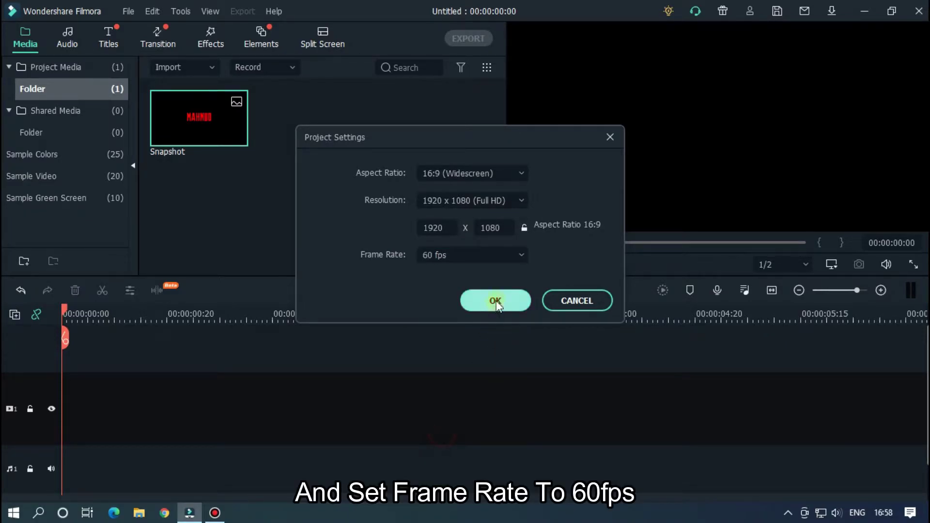
pyautogui.click(496, 300)
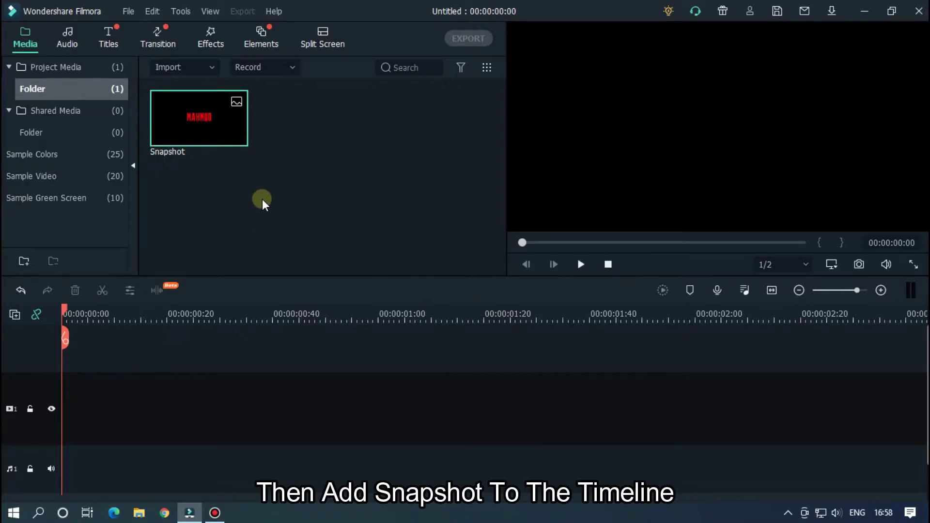
# Place the snapshot at the start of the empty video track and open its custom animation settings.
pyautogui.moveTo(205, 114); pyautogui.dragTo(137, 373)
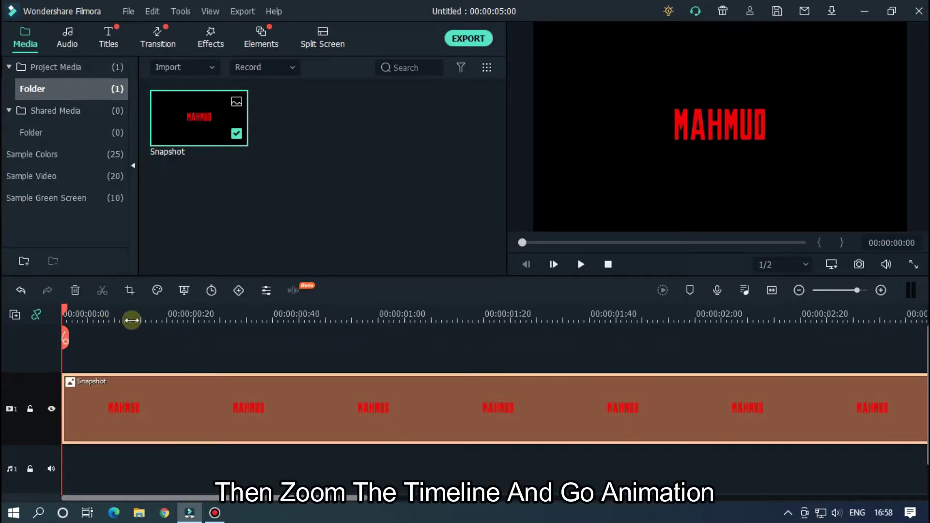
pyautogui.moveTo(239, 316); pyautogui.dragTo(698, 320)
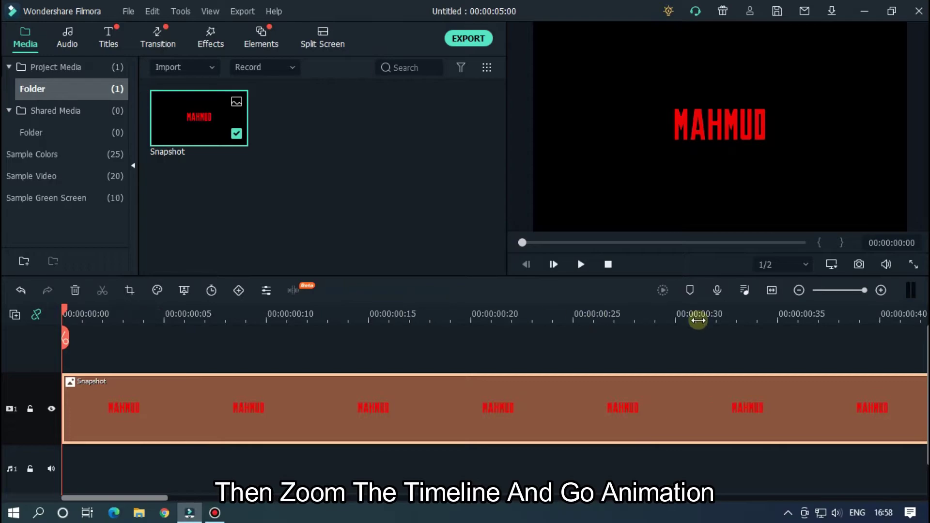
pyautogui.doubleClick(463, 390)
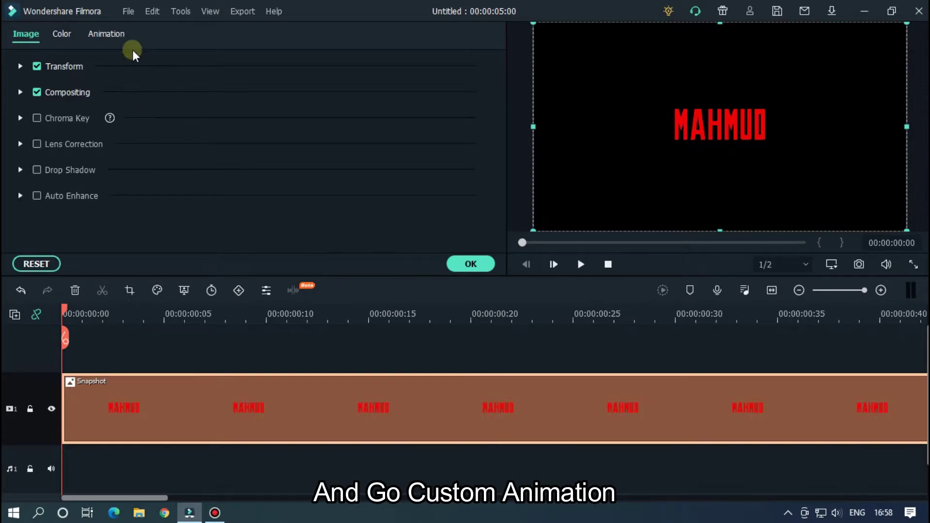
pyautogui.click(106, 34)
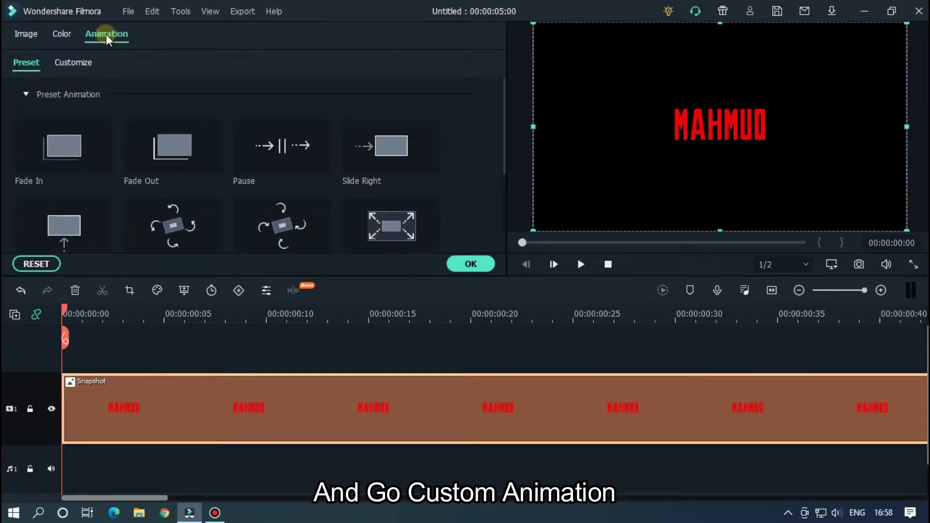
pyautogui.click(79, 63)
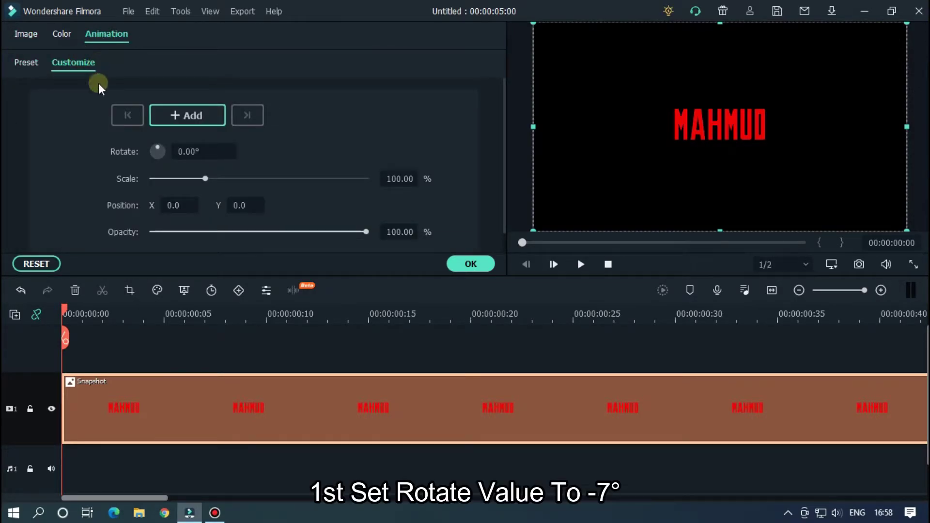
# Create a keyframe at the snapshot's first frame with rotation -7° and Y position -202.
pyautogui.click(200, 152)
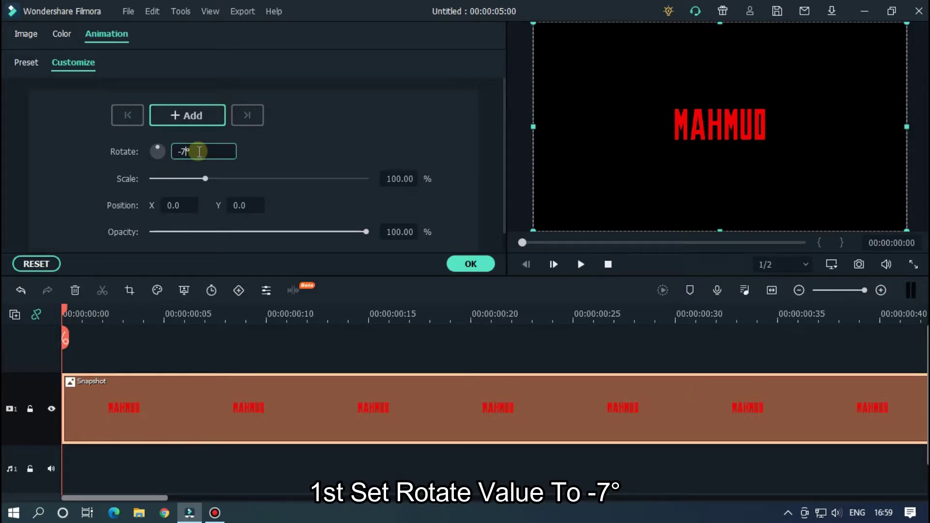
pyautogui.write('-7')
pyautogui.press('Return')
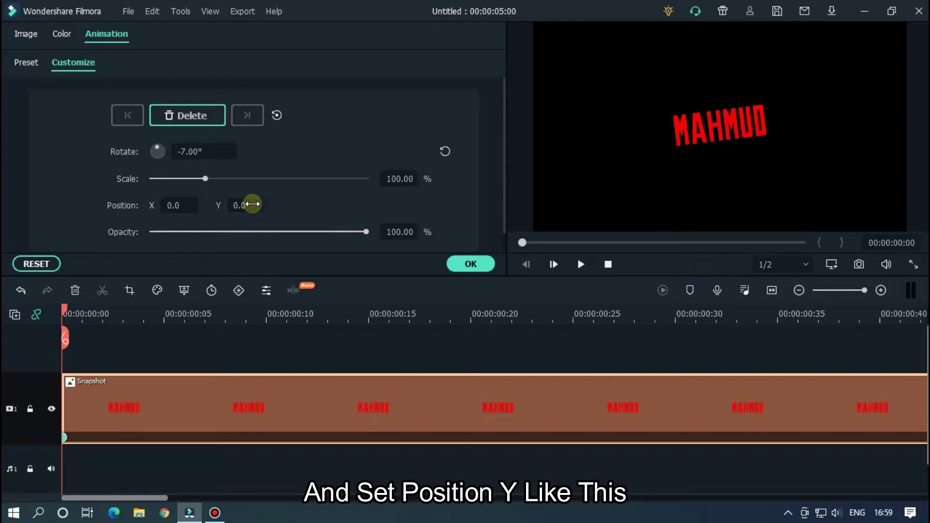
pyautogui.moveTo(249, 204); pyautogui.dragTo(387, 268)
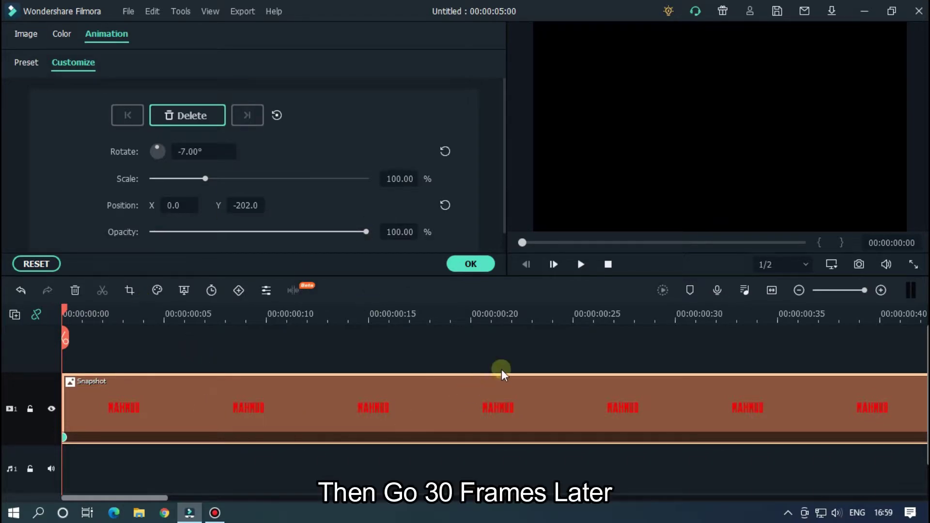
# At 00:00:00:30, add a keyframe with the snapshot's position reset and its rotation set to 7°.
pyautogui.moveTo(698, 314); pyautogui.dragTo(677, 313)
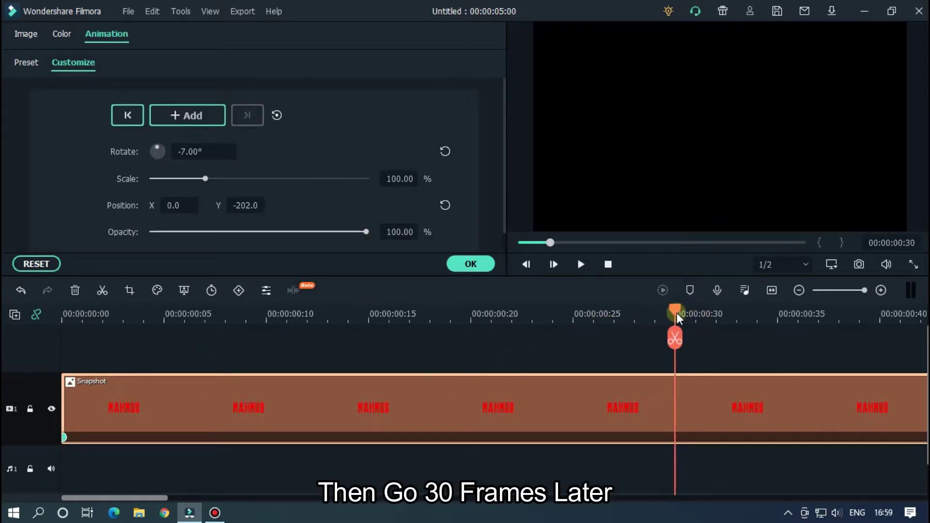
pyautogui.click(444, 204)
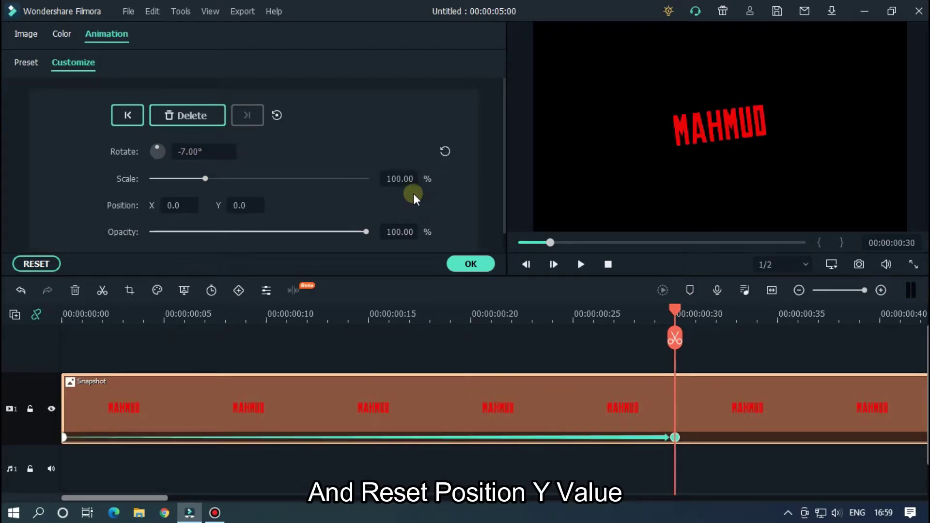
pyautogui.doubleClick(195, 145)
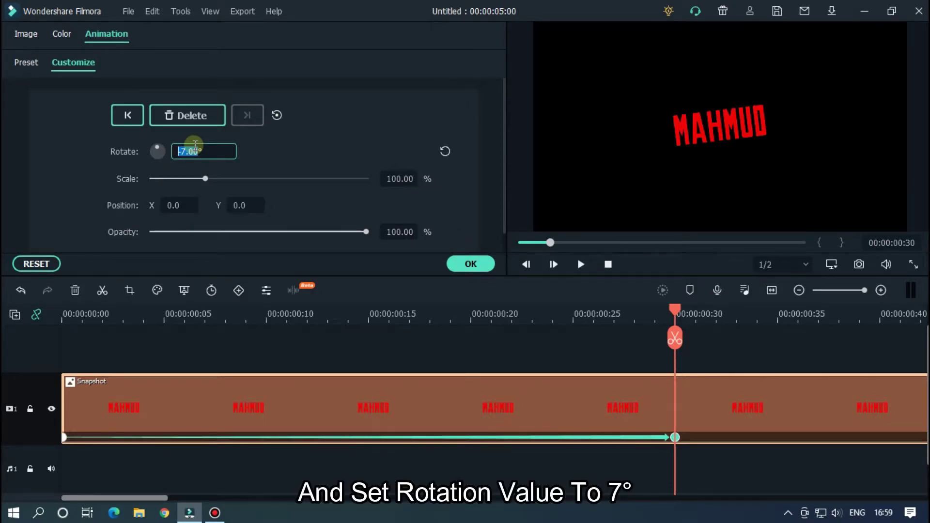
pyautogui.write('7')
pyautogui.press('Return')
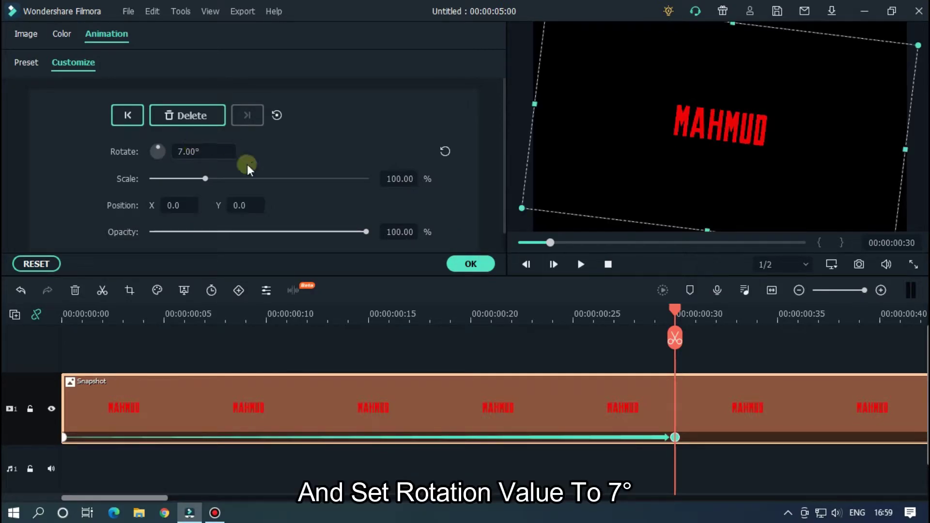
# Play the snapshot clip from the beginning to check the opening animation.
pyautogui.moveTo(550, 242); pyautogui.dragTo(493, 247)
pyautogui.press('space')
pyautogui.press('space')
pyautogui.press('space')
pyautogui.press('space')
pyautogui.moveTo(571, 240); pyautogui.dragTo(517, 245)
pyautogui.press('space')
pyautogui.press('space')
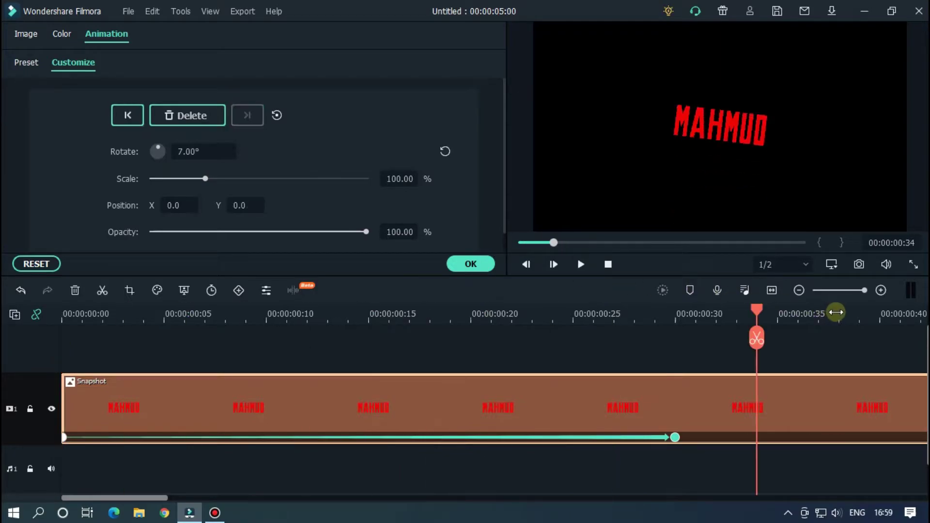
# Add a keyframe to the snapshot at 00:00:04:30, 30 frames before its end, keeping the current values.
pyautogui.moveTo(795, 312); pyautogui.dragTo(116, 311)
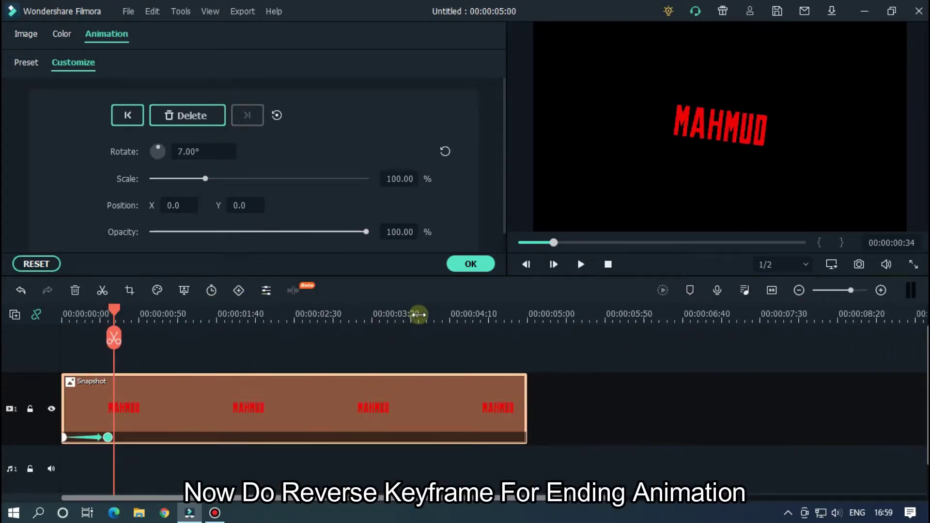
pyautogui.click(495, 310)
pyautogui.moveTo(601, 311); pyautogui.dragTo(927, 306)
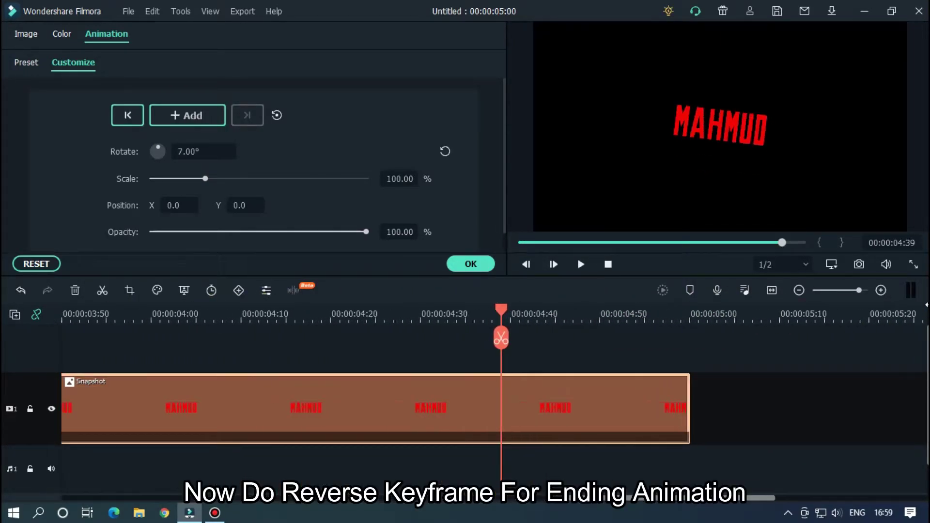
pyautogui.moveTo(652, 316); pyautogui.dragTo(806, 309)
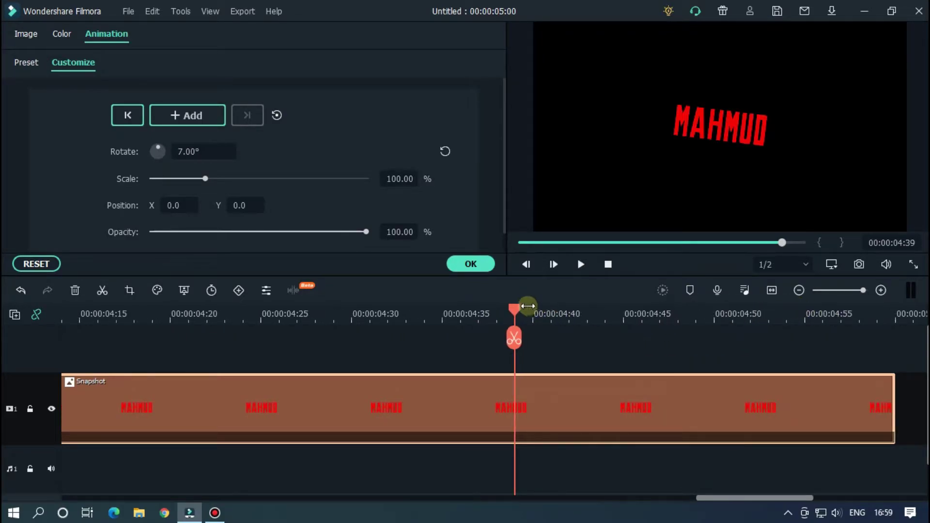
pyautogui.moveTo(512, 314); pyautogui.dragTo(369, 312)
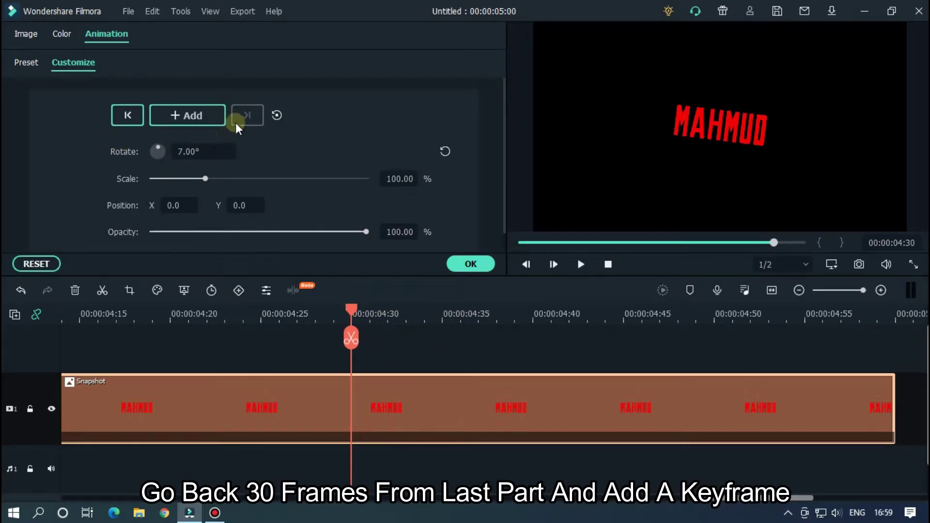
pyautogui.click(211, 117)
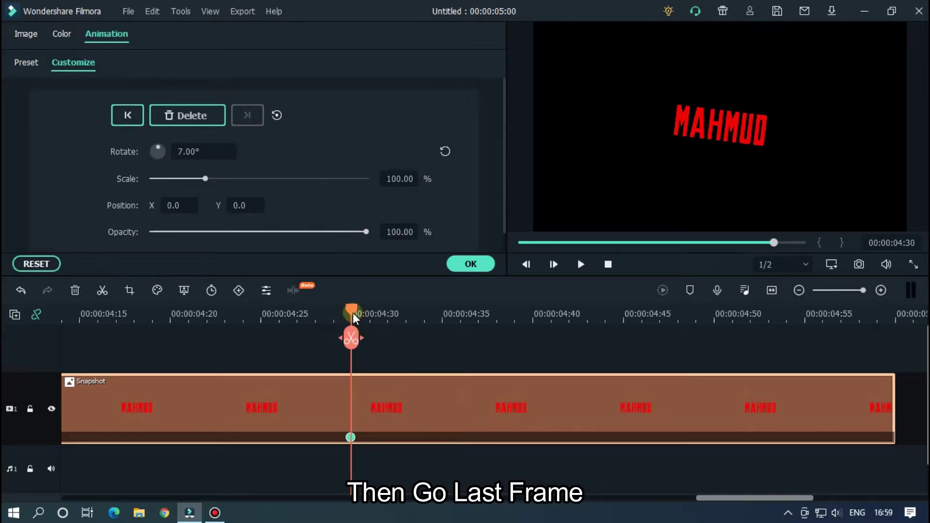
# Create a keyframe at the snapshot's end, 00:00:05:00, with rotation -7° and Y position -211.
pyautogui.moveTo(353, 313); pyautogui.dragTo(897, 318)
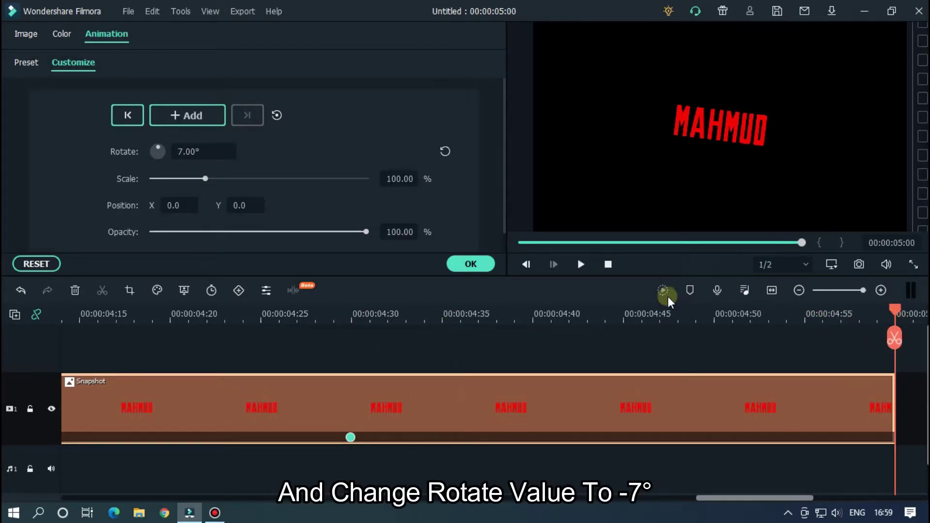
pyautogui.doubleClick(194, 152)
pyautogui.write('-7')
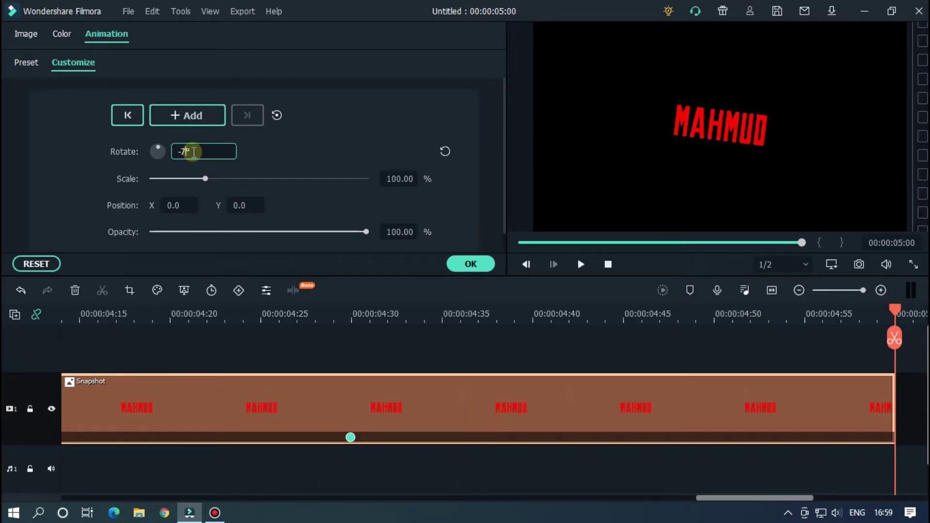
pyautogui.press('Return')
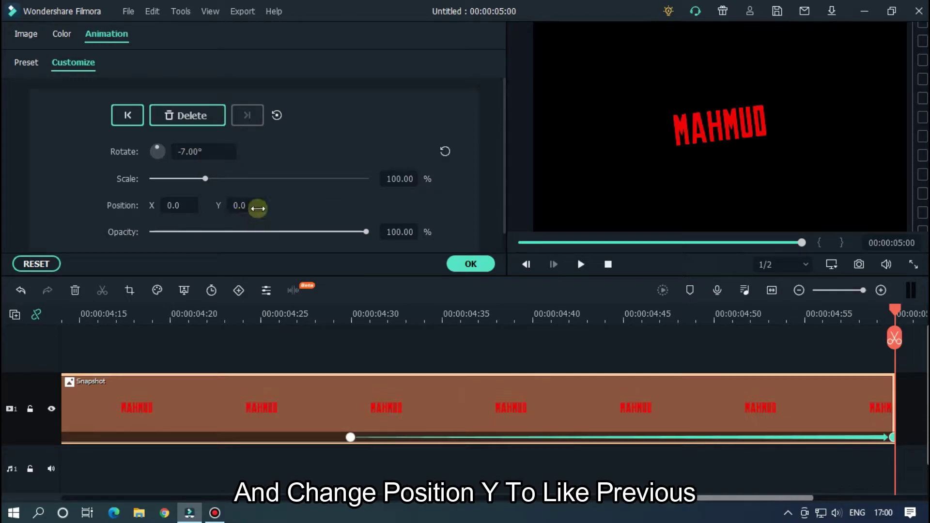
pyautogui.moveTo(253, 208); pyautogui.dragTo(392, 244)
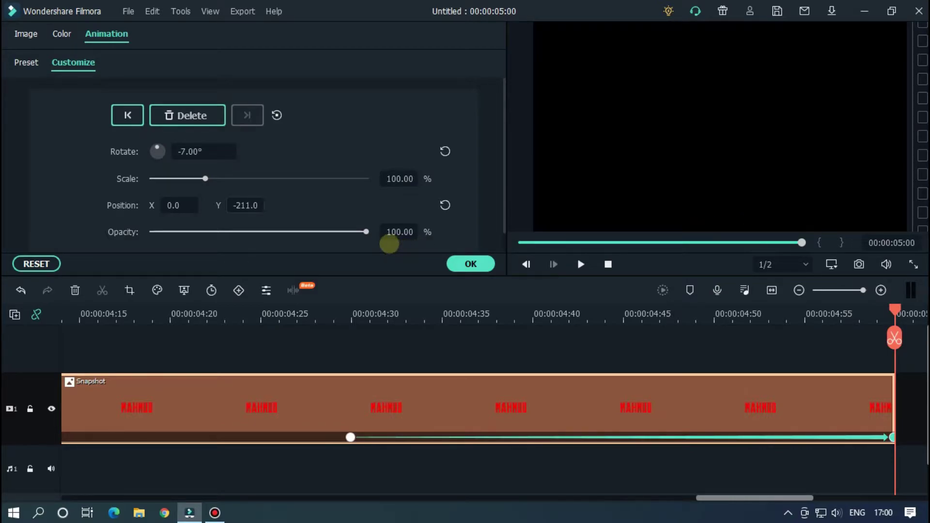
# Play back the snapshot clip to check its opening and closing animations, and return the playhead to the start.
pyautogui.scroll(-3, 644, 317)
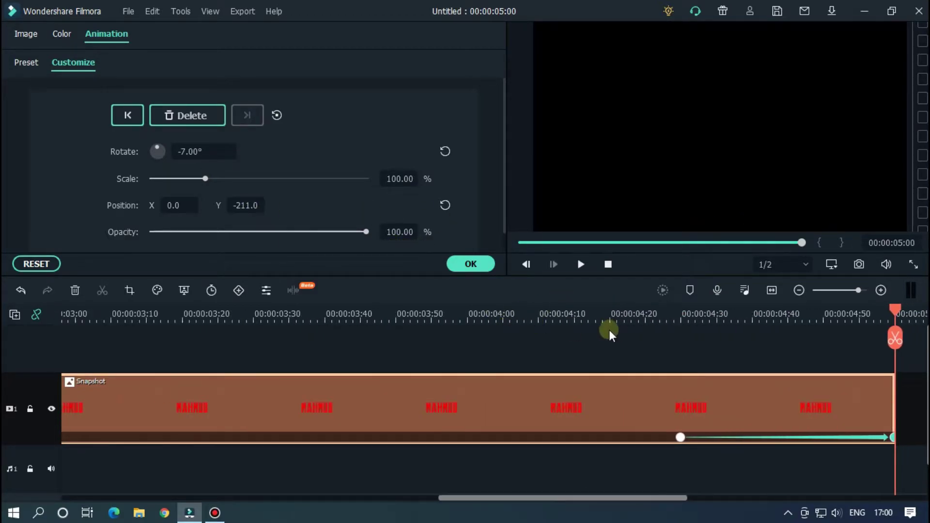
pyautogui.click(582, 314)
pyautogui.press('space')
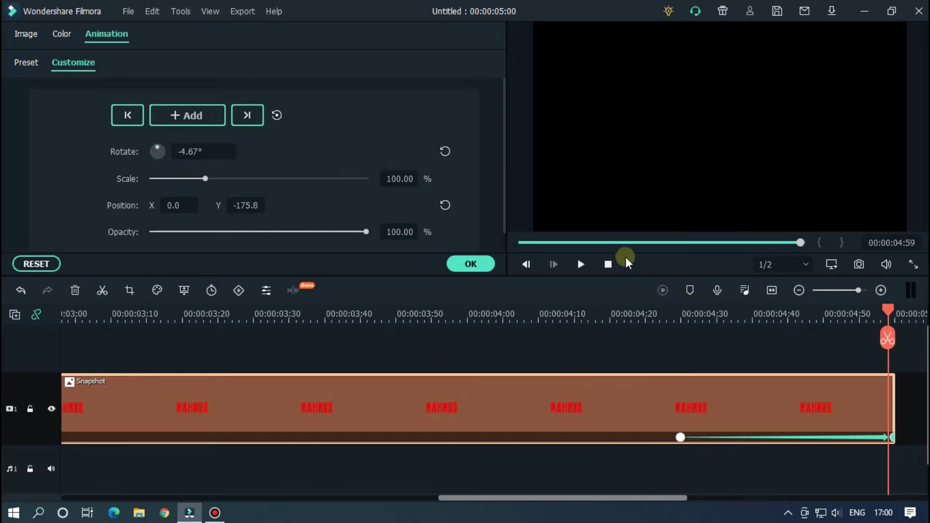
pyautogui.click(547, 242)
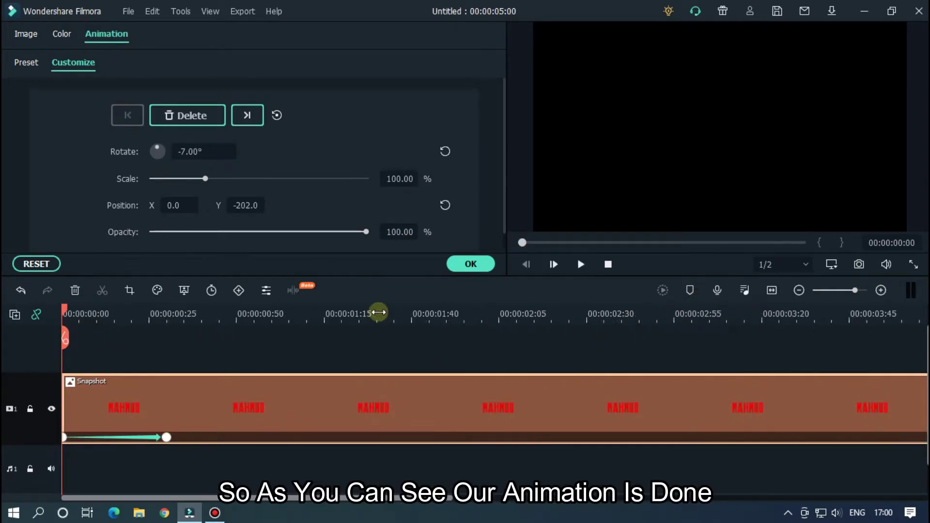
pyautogui.moveTo(379, 313); pyautogui.dragTo(275, 312)
pyautogui.press('space')
pyautogui.click(620, 308)
pyautogui.press('space')
pyautogui.press('space')
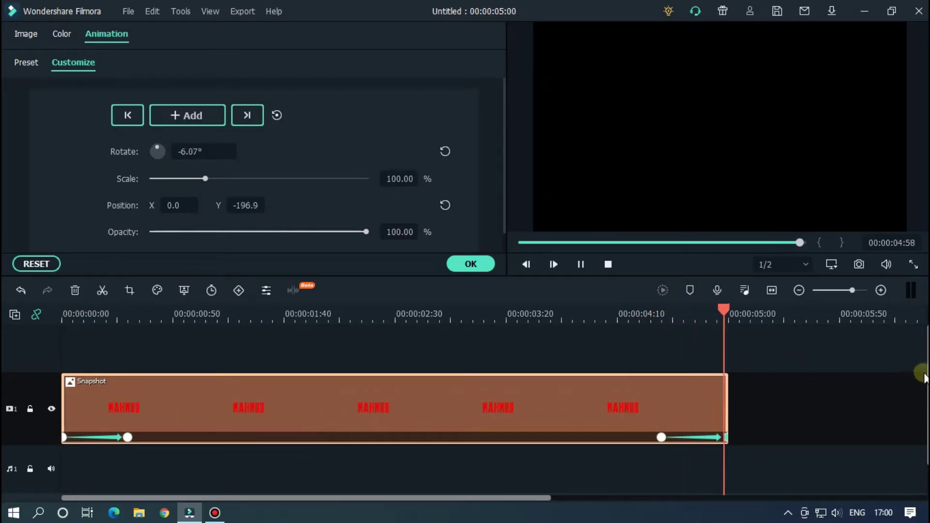
pyautogui.click(569, 246)
# Copy the animated snapshot and paste it at 00:00:00:00 on a newly added video track 2.
pyautogui.moveTo(223, 321); pyautogui.dragTo(330, 317)
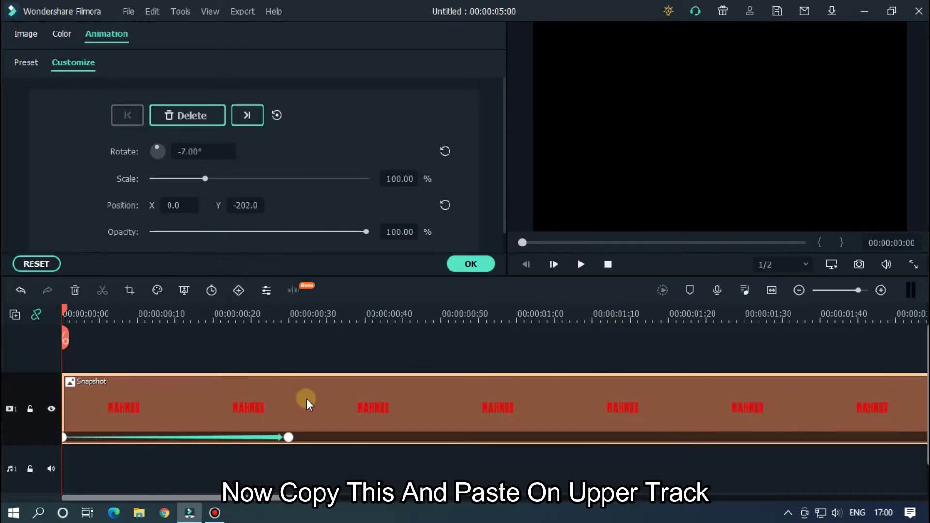
pyautogui.rightClick(272, 406)
pyautogui.click(295, 57)
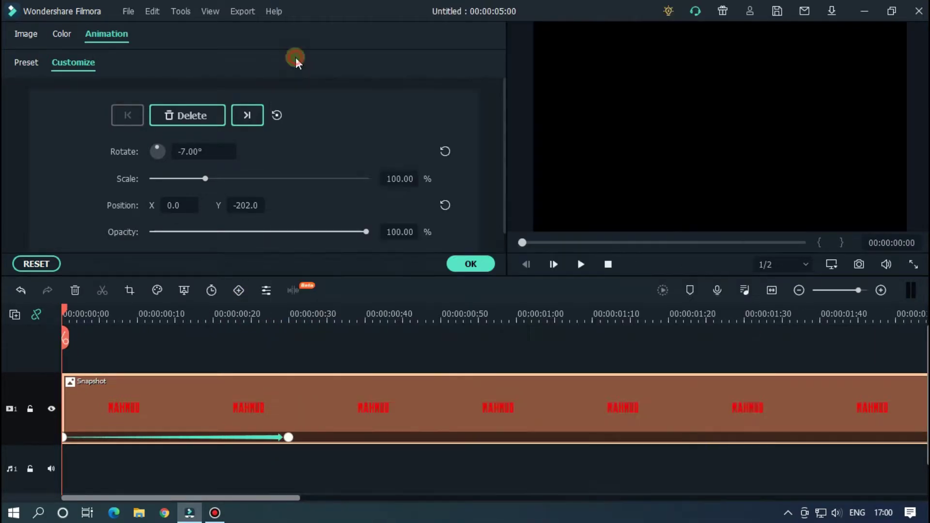
pyautogui.click(13, 316)
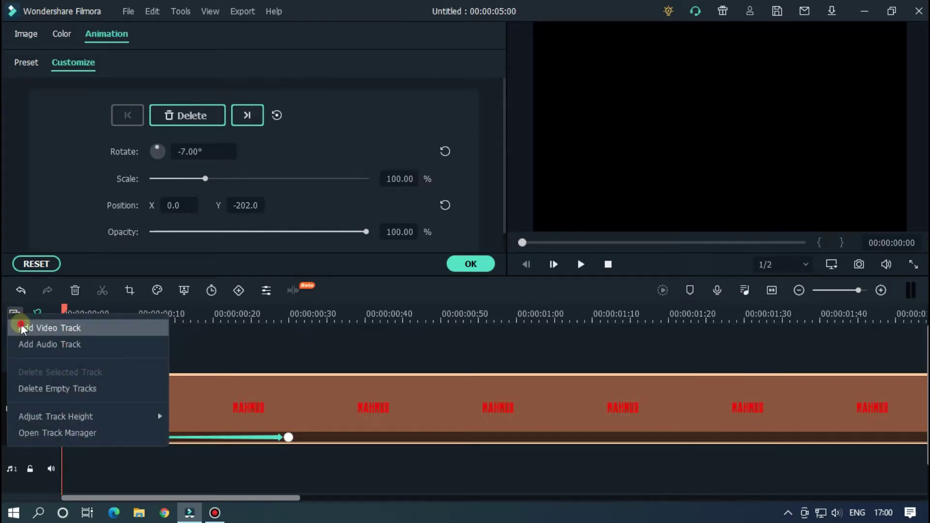
pyautogui.click(22, 326)
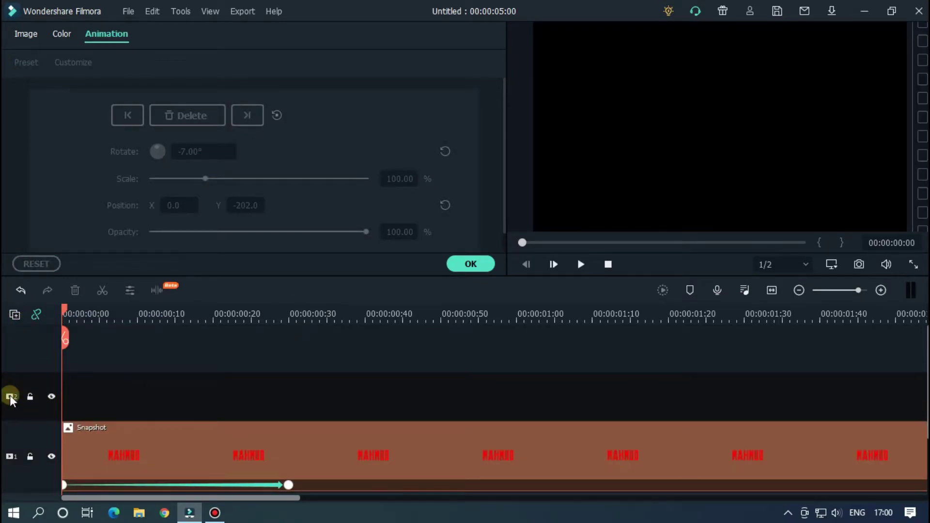
pyautogui.hotkey('ctrl', 'v')
pyautogui.moveTo(641, 242); pyautogui.dragTo(473, 240)
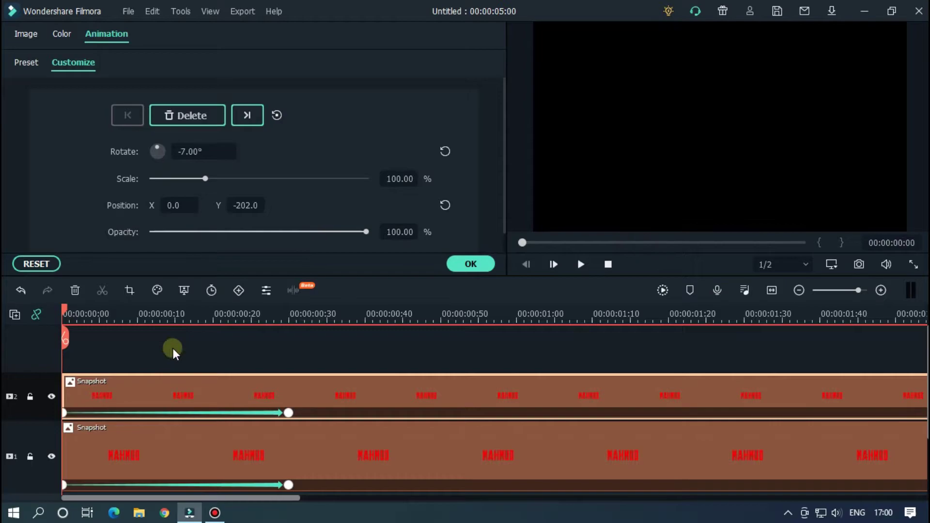
# Shift the snapshot on video track 1 one frame later than the copy on track 2, and close its animation settings.
pyautogui.moveTo(129, 314); pyautogui.dragTo(711, 315)
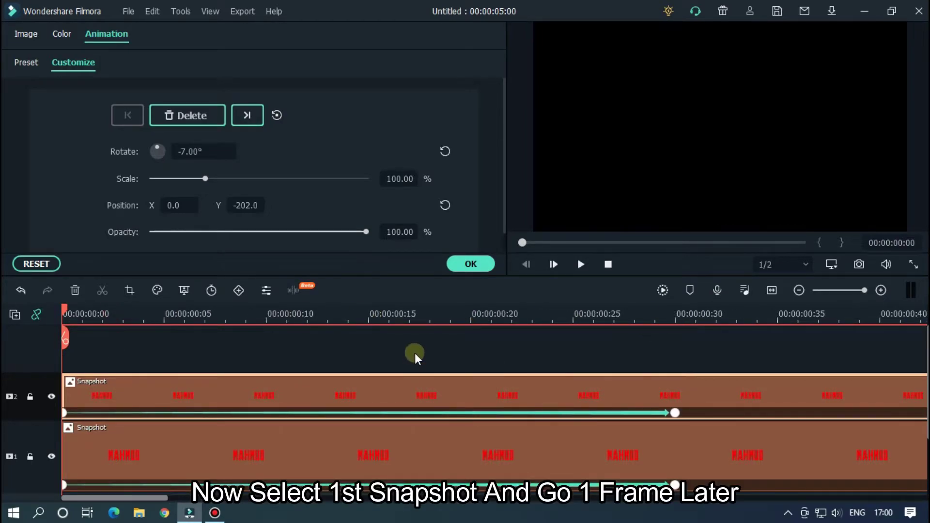
pyautogui.scroll(-1, 415, 353)
pyautogui.click(147, 422)
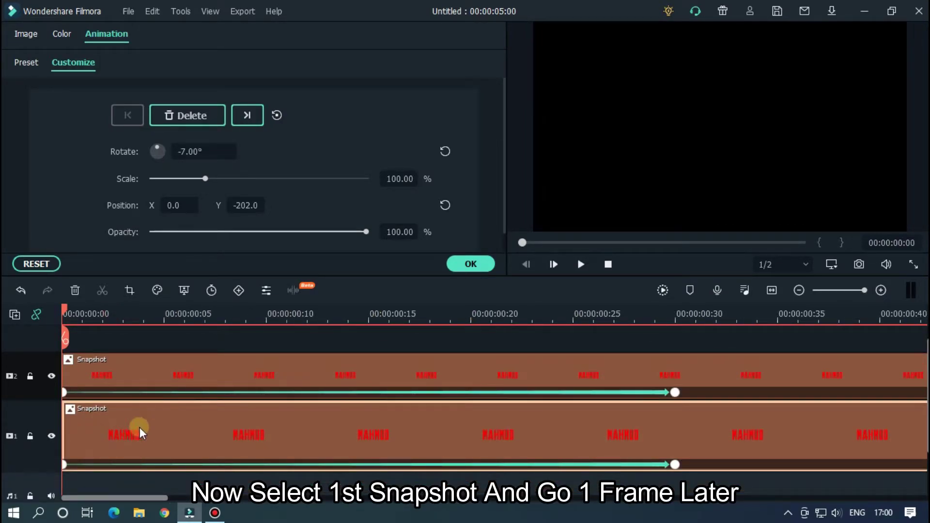
pyautogui.moveTo(126, 425)
pyautogui.mouseDown()
pyautogui.moveTo(144, 424)
pyautogui.moveTo(134, 423)
pyautogui.mouseUp()
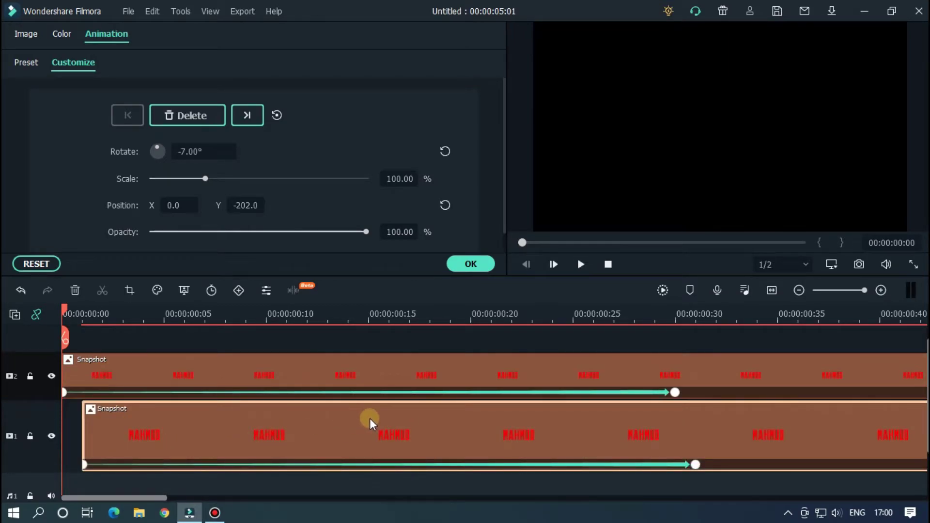
pyautogui.click(472, 266)
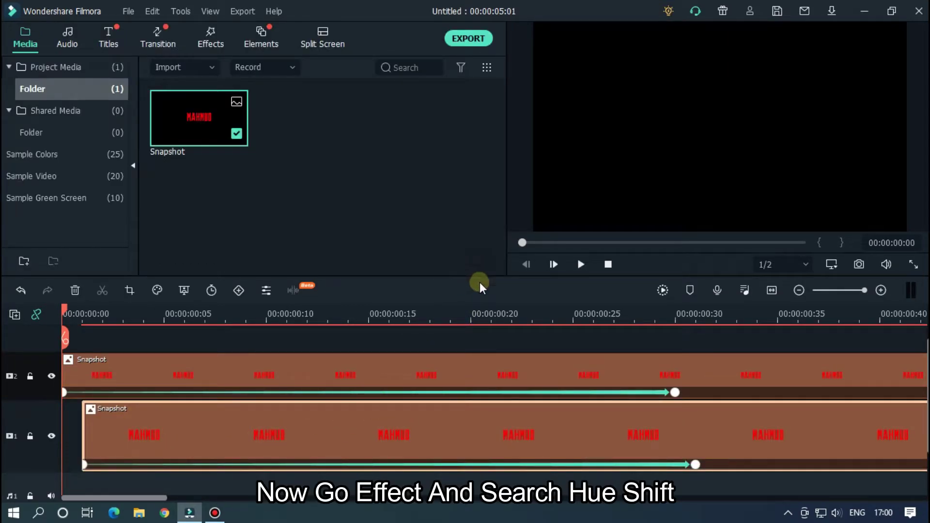
# Search the effects for "hu" and apply Hue Shift to the snapshot on video track 1.
pyautogui.click(213, 42)
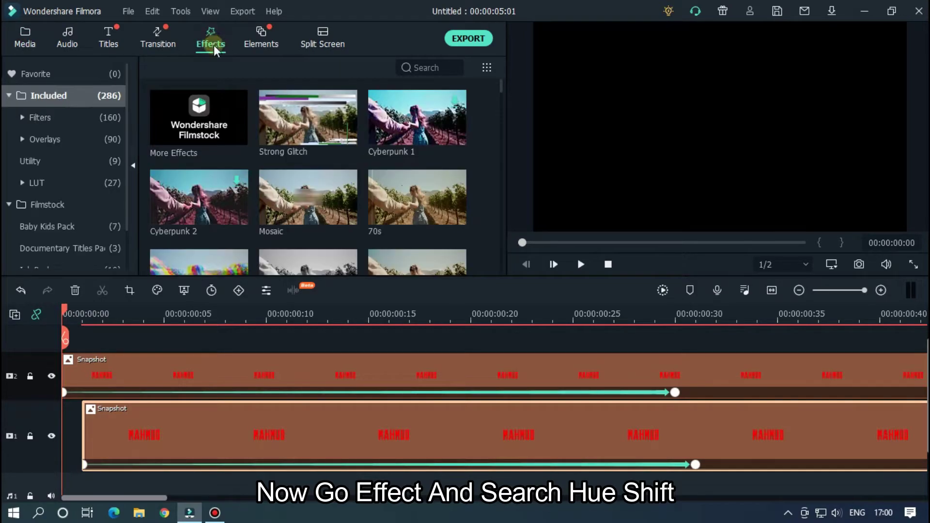
pyautogui.write('hu')
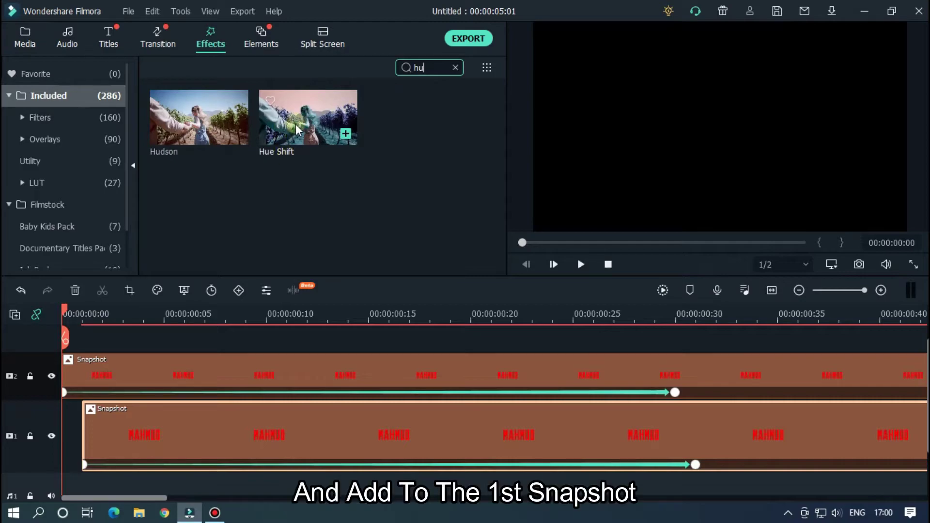
pyautogui.moveTo(302, 120); pyautogui.dragTo(226, 410)
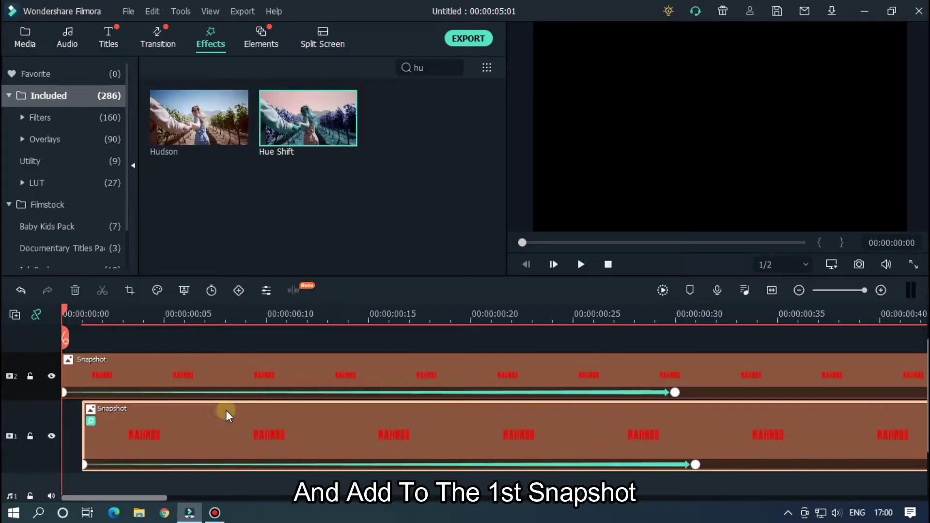
# In the video effect settings of the track 1 snapshot, set the Hue Shift hue to 90.
pyautogui.click(291, 314)
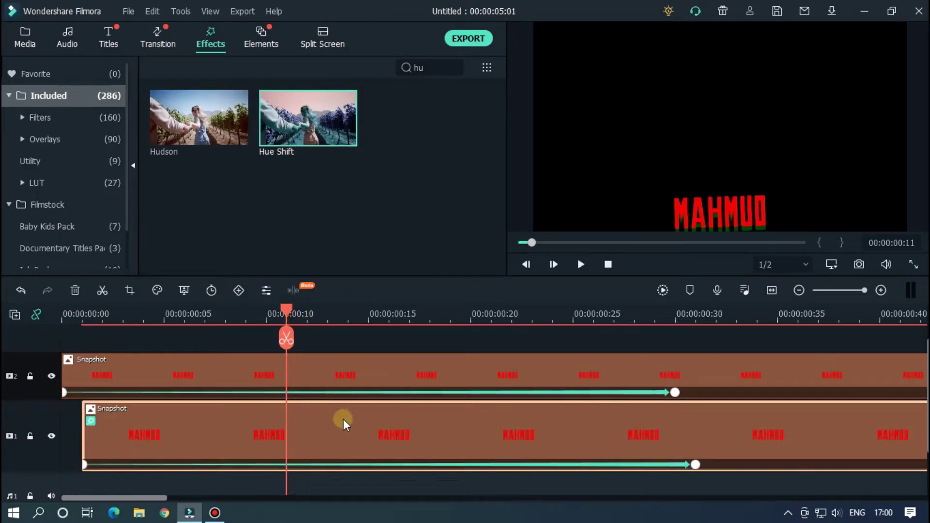
pyautogui.click(371, 315)
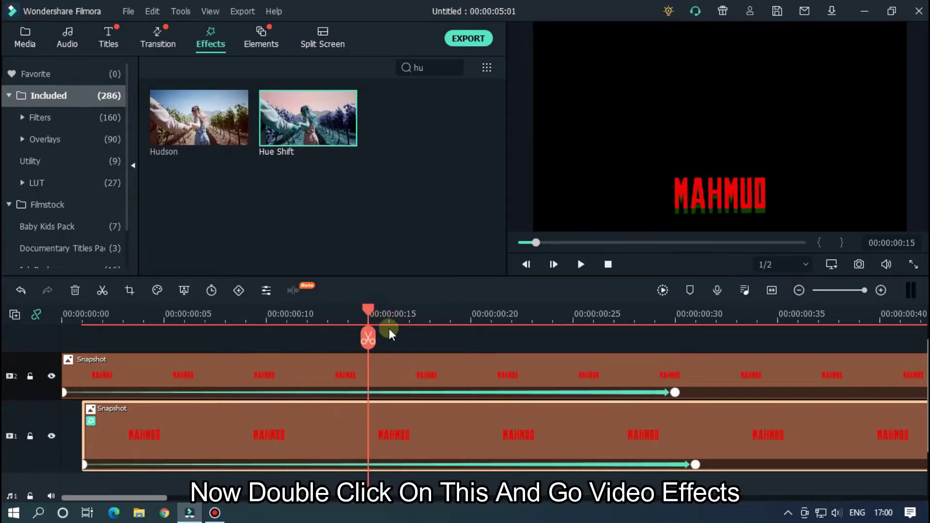
pyautogui.doubleClick(441, 424)
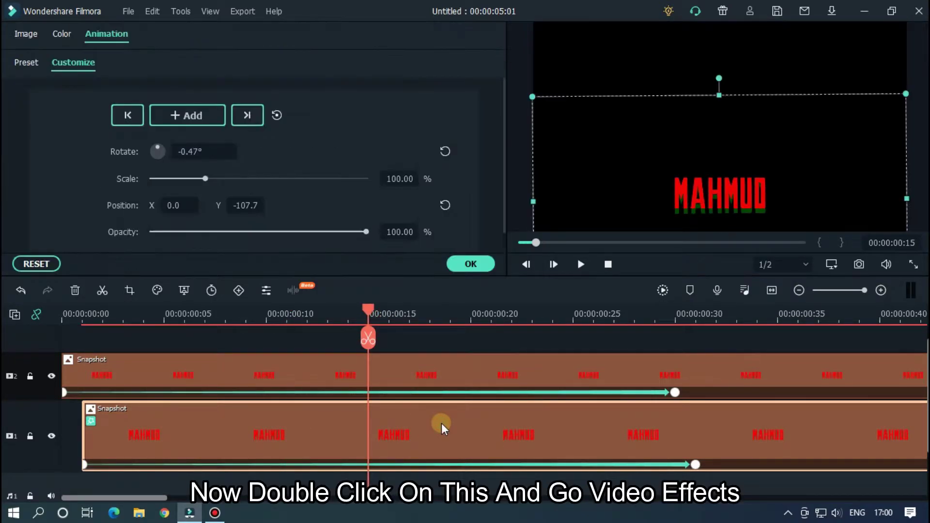
pyautogui.click(29, 33)
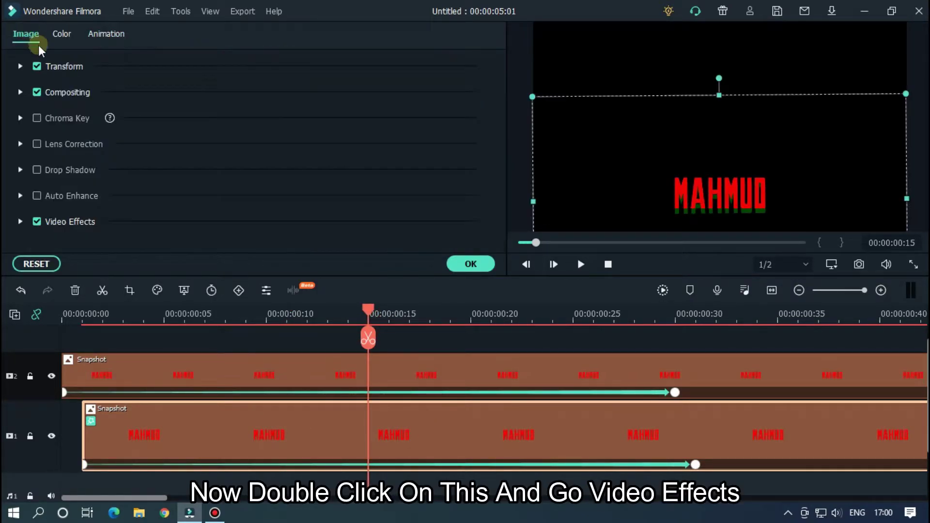
pyautogui.click(20, 222)
pyautogui.scroll(-2, 405, 203)
pyautogui.click(382, 217)
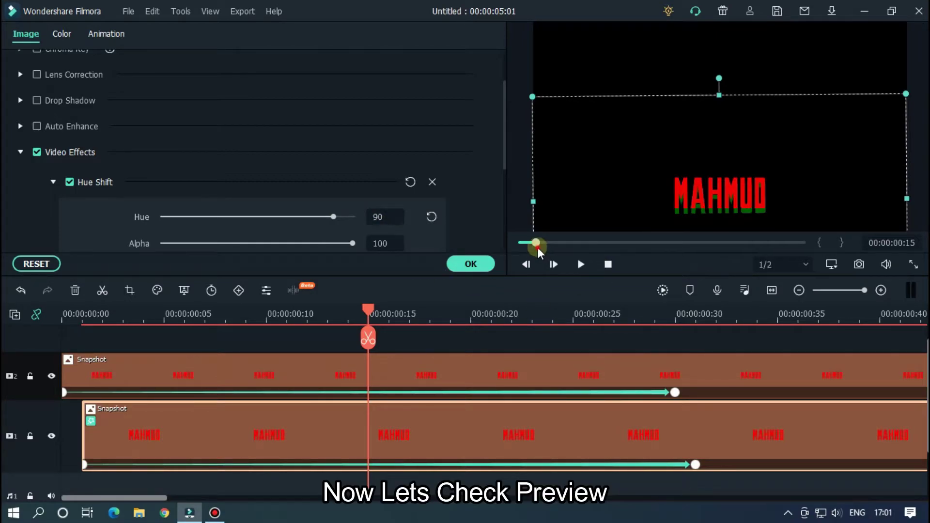
# Play the two layered snapshots from the start through the ending to check the trail effect, and close the clip settings.
pyautogui.moveTo(537, 247); pyautogui.dragTo(519, 245)
pyautogui.moveTo(617, 323); pyautogui.dragTo(278, 307)
pyautogui.press('space')
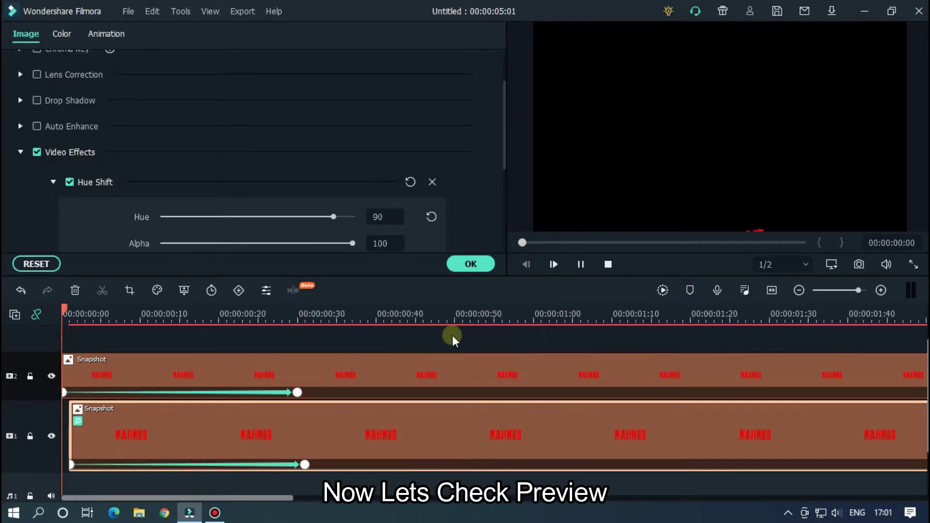
pyautogui.press('space')
pyautogui.moveTo(713, 320); pyautogui.dragTo(281, 305)
pyautogui.click(727, 312)
pyautogui.press('space')
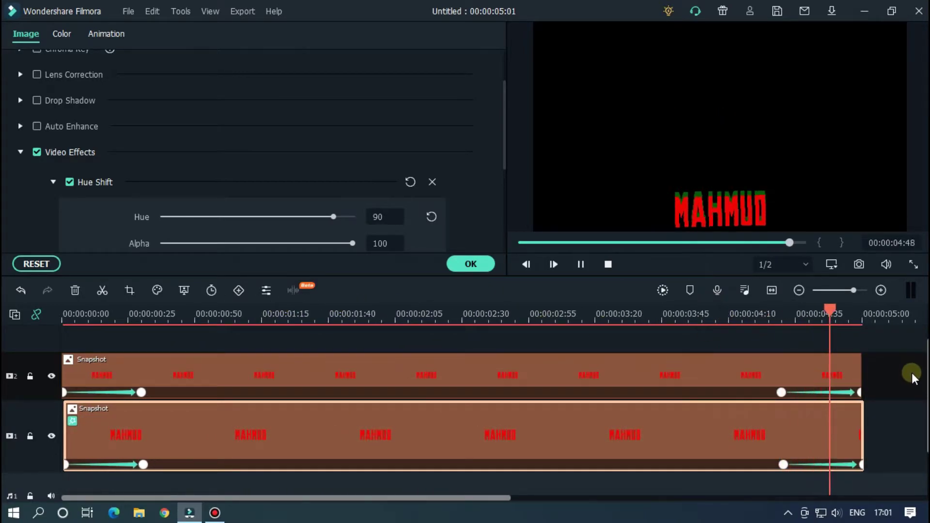
pyautogui.press('space')
pyautogui.click(759, 310)
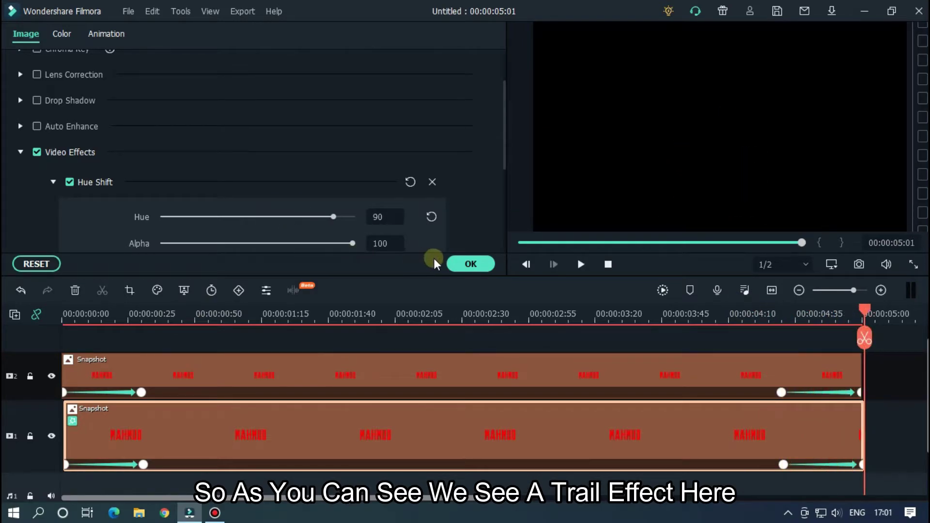
pyautogui.click(466, 264)
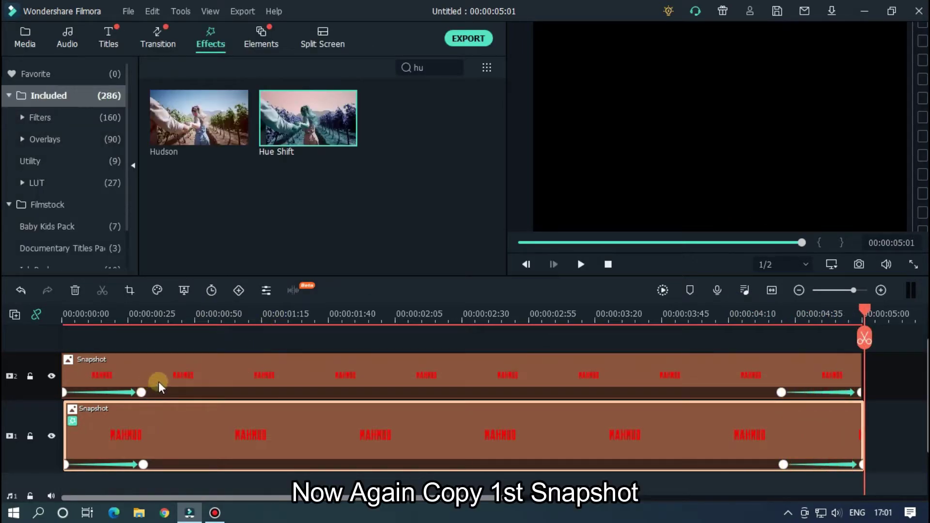
# Copy the hue-shifted snapshot and move both snapshot clips up one track, leaving video track 1 empty.
pyautogui.rightClick(177, 424)
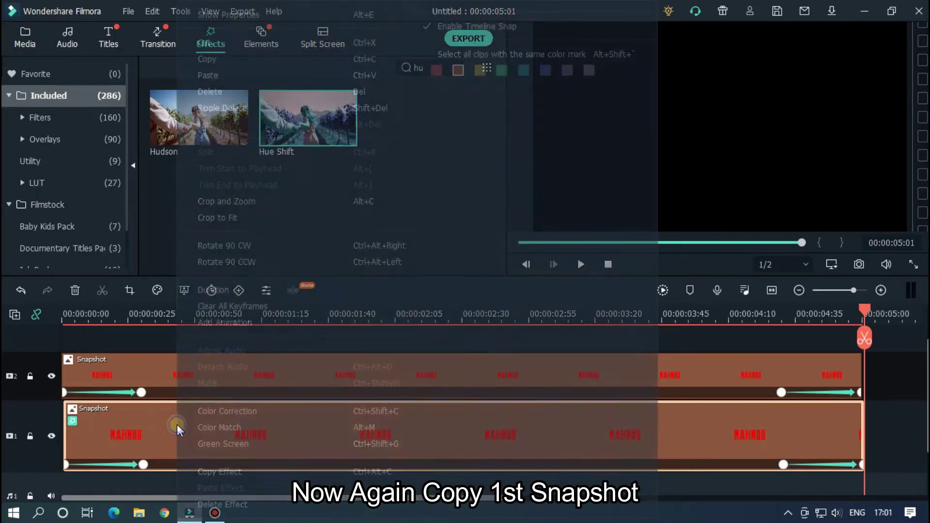
pyautogui.click(205, 57)
pyautogui.moveTo(896, 439); pyautogui.dragTo(794, 382)
pyautogui.moveTo(301, 372); pyautogui.dragTo(284, 339)
pyautogui.scroll(-1, 73, 465)
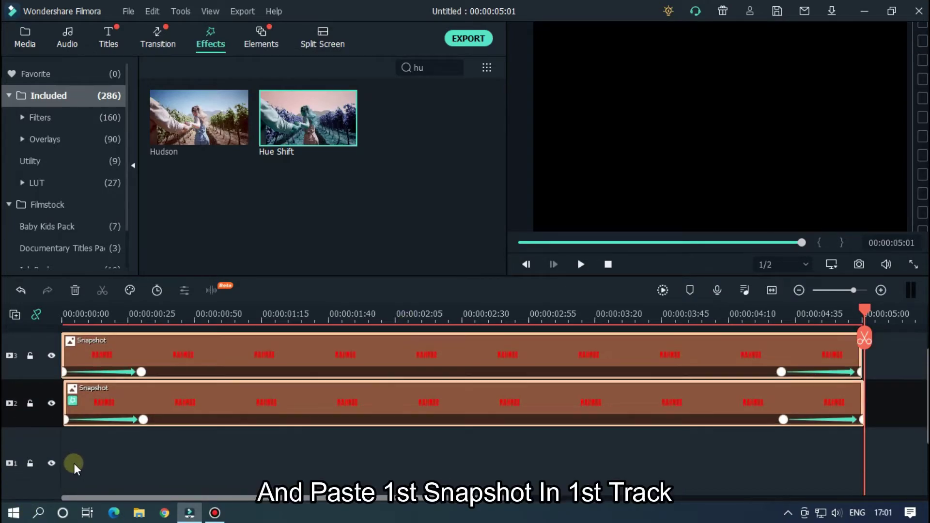
# Paste the copied hue-shifted snapshot onto video track 1 at 00:00:00:00 and return the playhead to the start.
pyautogui.click(4, 465)
pyautogui.moveTo(574, 243); pyautogui.dragTo(422, 246)
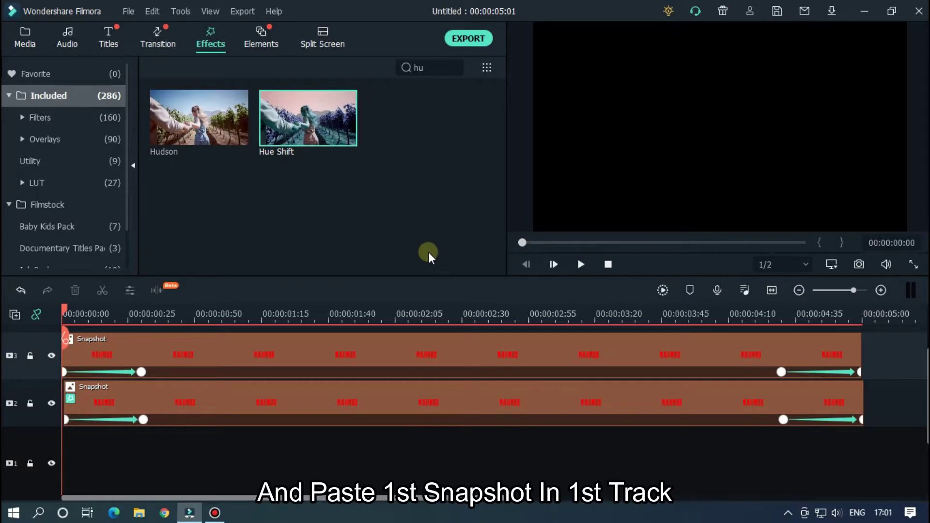
pyautogui.hotkey('ctrl', 'v')
pyautogui.moveTo(571, 244); pyautogui.dragTo(453, 250)
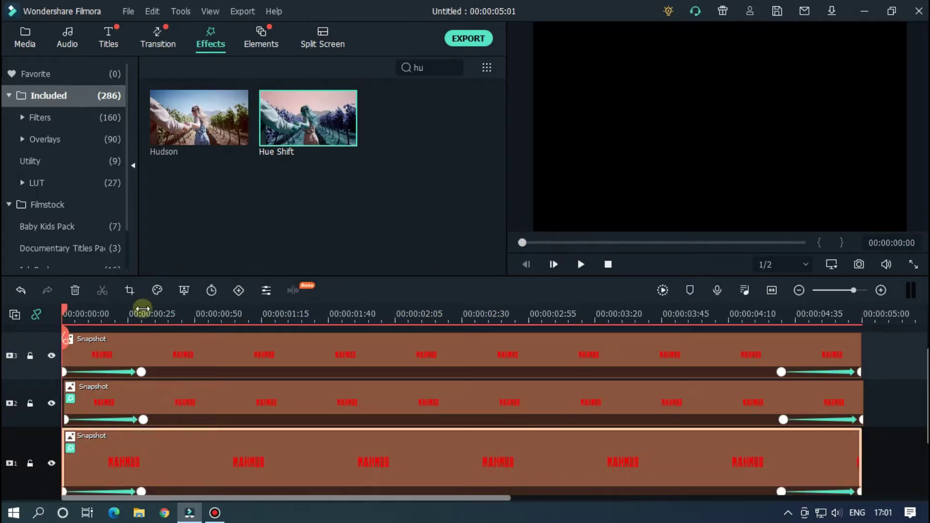
# Shift the pasted snapshot on video track 1 two frames later, one frame behind the track 2 clip.
pyautogui.moveTo(202, 321); pyautogui.dragTo(859, 309)
pyautogui.scroll(-1, 352, 346)
pyautogui.moveTo(140, 441); pyautogui.dragTo(181, 440)
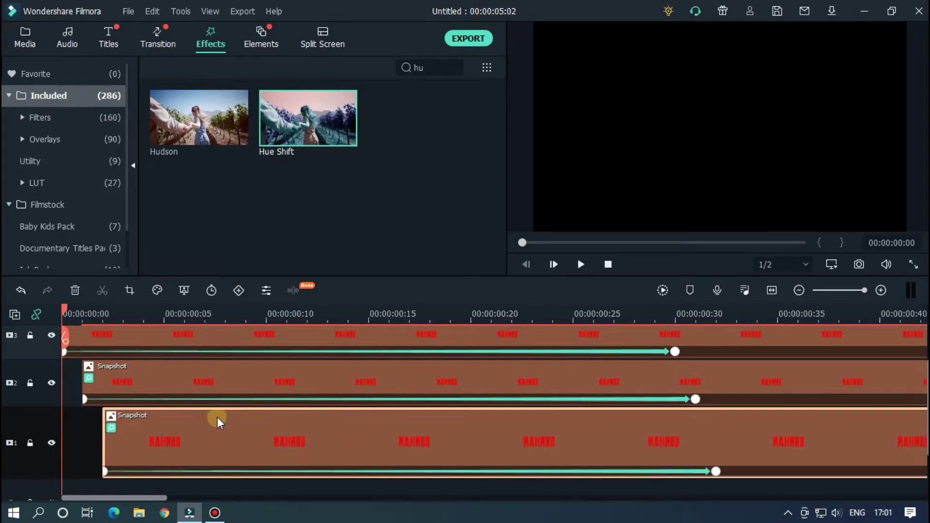
# Set the Hue Shift hue of the snapshot on video track 1 to 20.
pyautogui.doubleClick(172, 417)
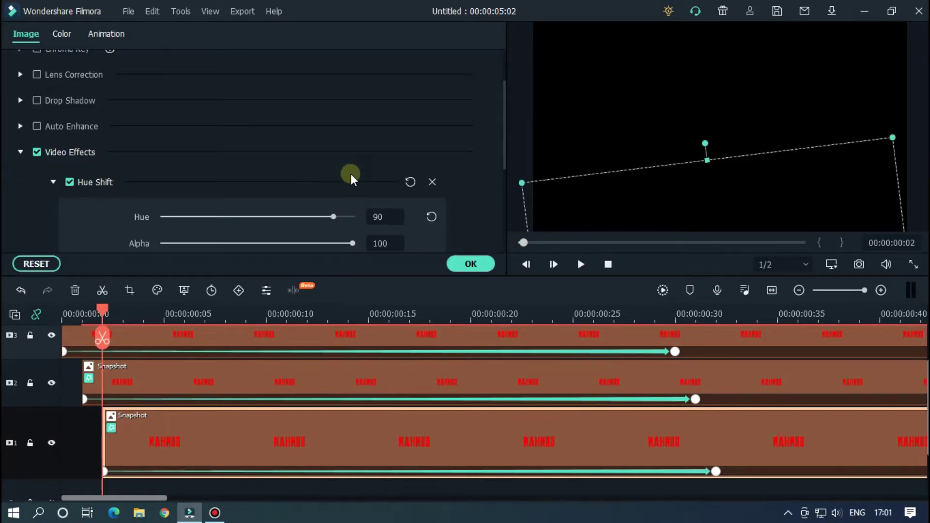
pyautogui.click(501, 313)
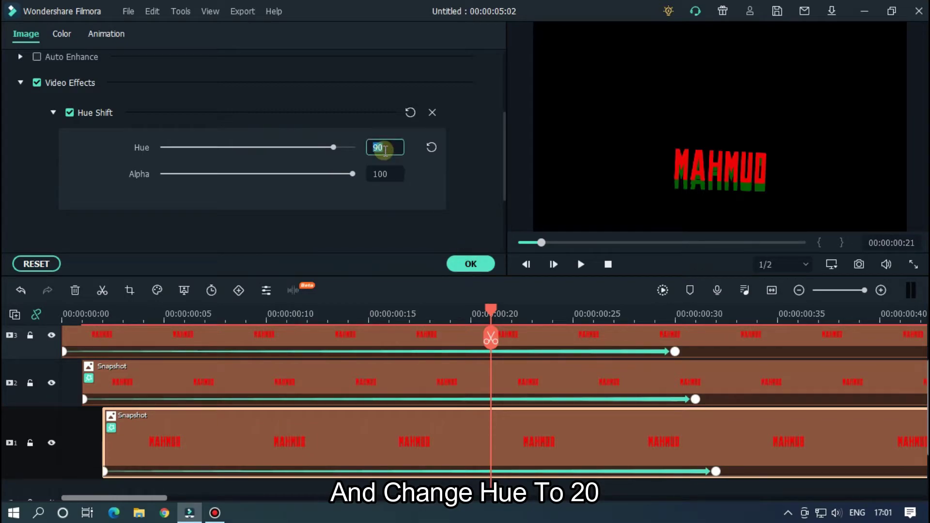
pyautogui.write('20')
pyautogui.press('Return')
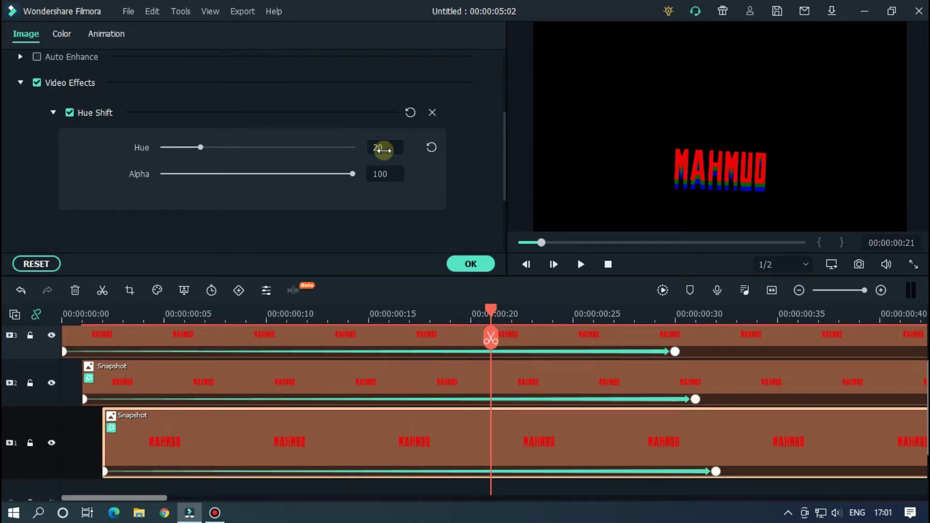
# Play the three layered snapshots from the beginning to check the multicoloured trail.
pyautogui.moveTo(644, 311); pyautogui.dragTo(336, 290)
pyautogui.moveTo(534, 244); pyautogui.dragTo(515, 249)
pyautogui.moveTo(660, 313); pyautogui.dragTo(206, 301)
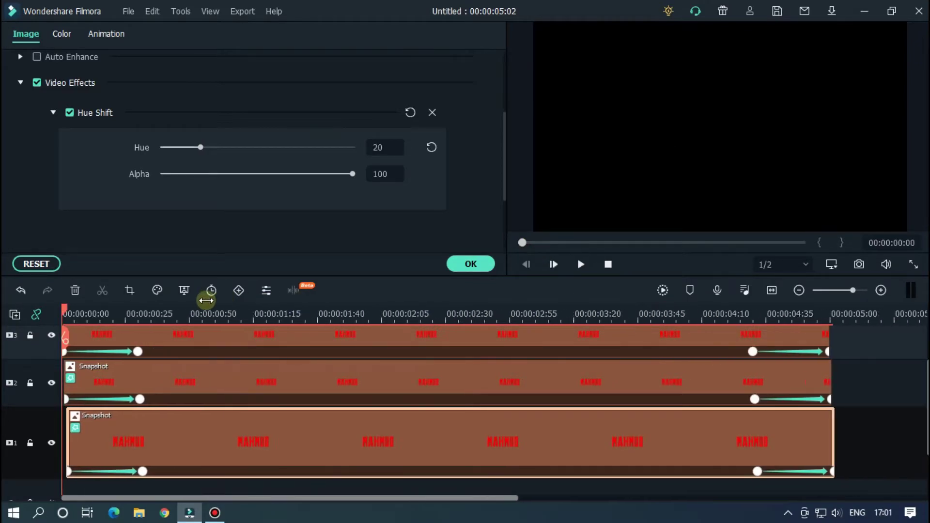
pyautogui.hotkey('ctrl', '-')
pyautogui.press('space')
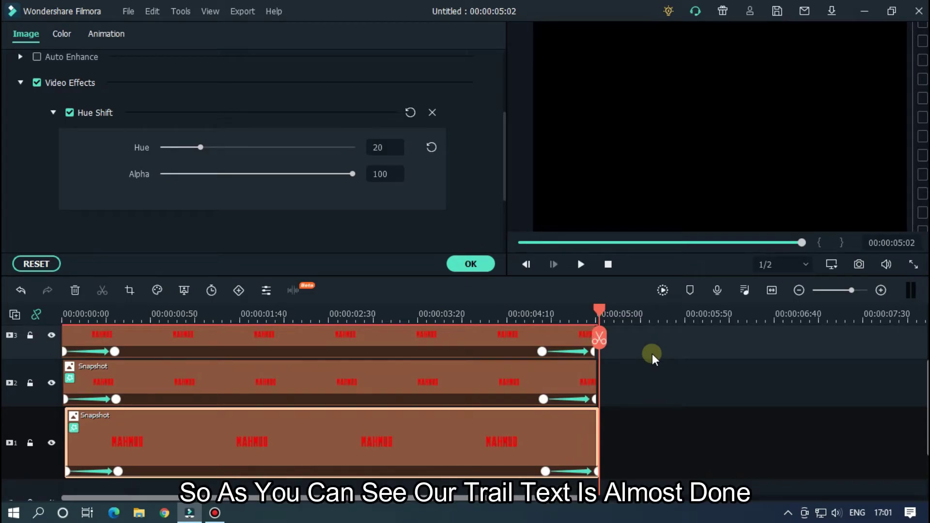
# Replay the closing part of the layered snapshots to check the trail, and close the Hue Shift settings.
pyautogui.press('space')
pyautogui.click(514, 315)
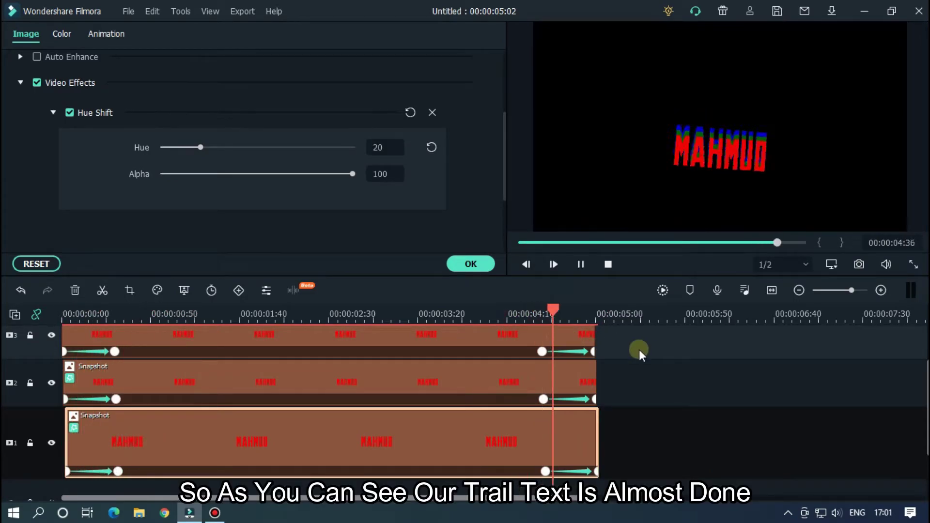
pyautogui.scroll(3, 629, 396)
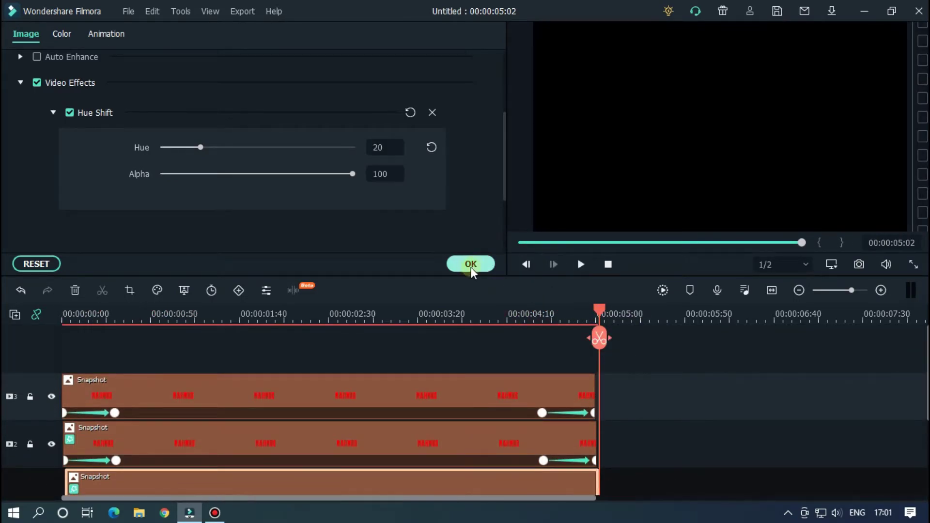
pyautogui.click(471, 268)
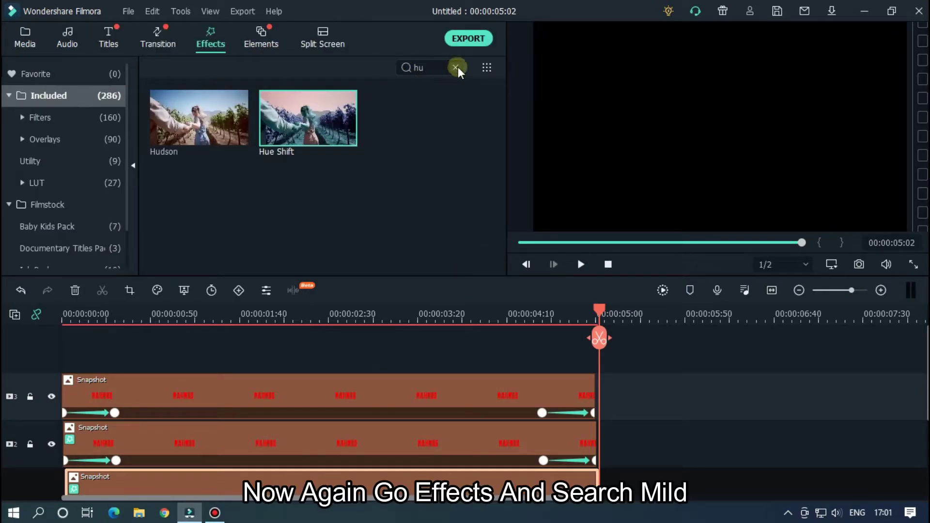
# Search the effects for "mi" and add the Mild effect on a new track above the snapshots, starting at 00:00:00:00.
pyautogui.click(455, 67)
pyautogui.click(428, 66)
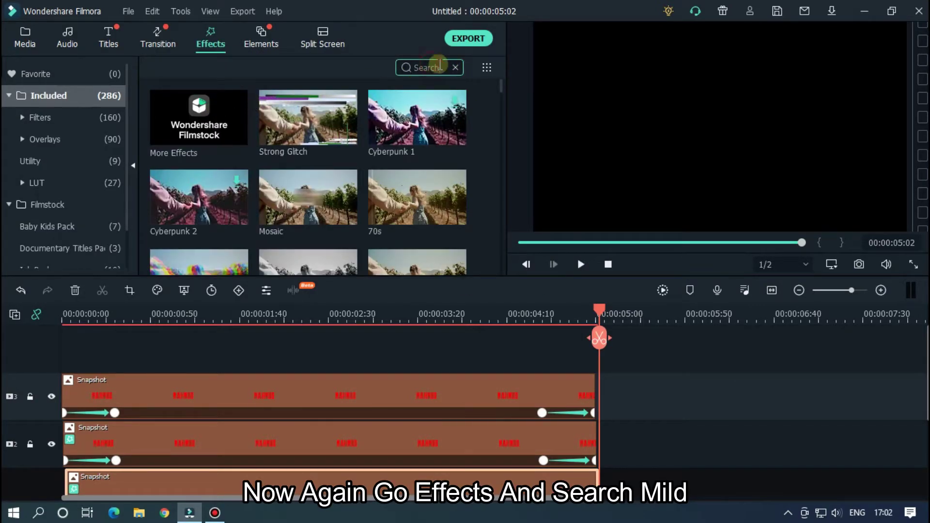
pyautogui.write('mi')
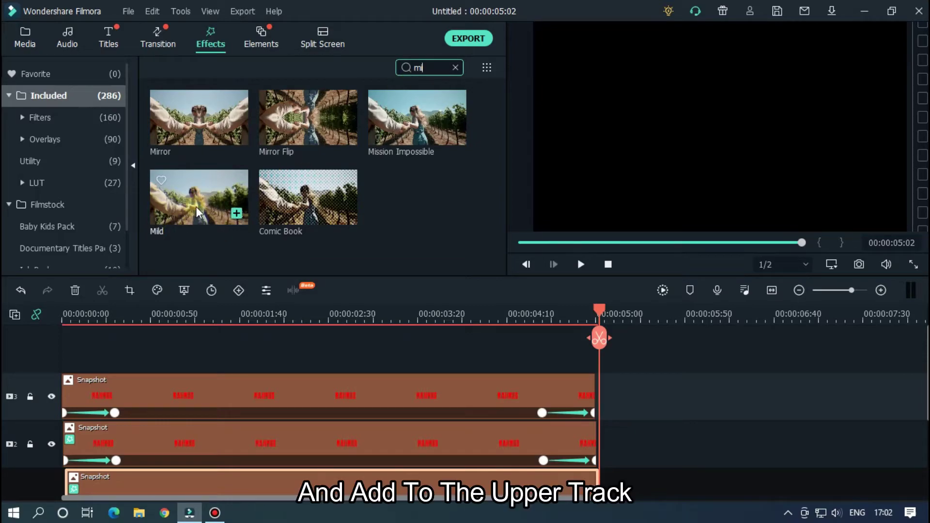
pyautogui.moveTo(196, 205); pyautogui.dragTo(27, 347)
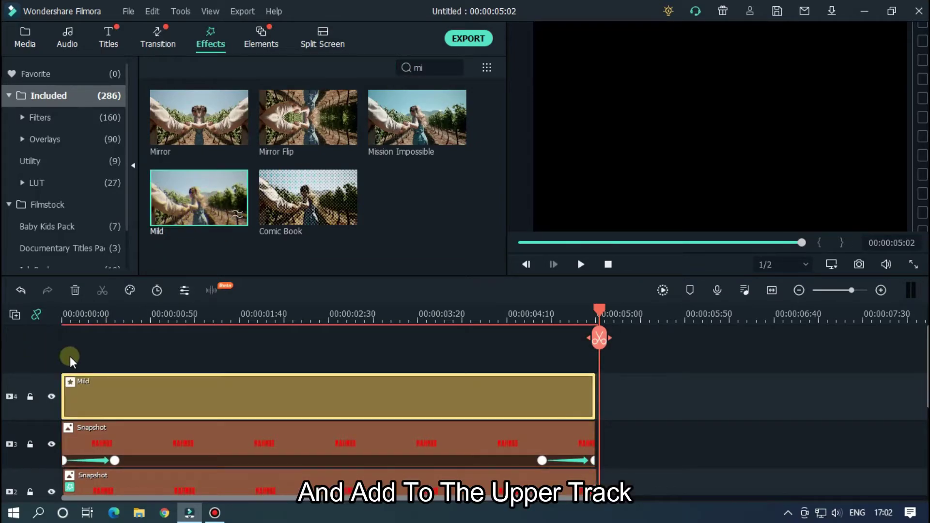
# Set the Frequency of the Mild effect on video track 4 to 0.30.
pyautogui.click(251, 315)
pyautogui.doubleClick(344, 402)
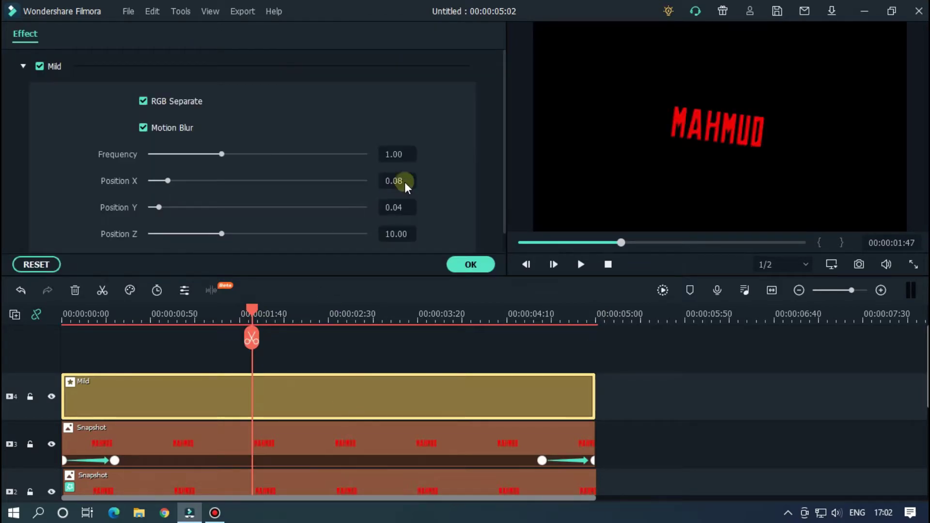
pyautogui.click(399, 153)
pyautogui.write('0.')
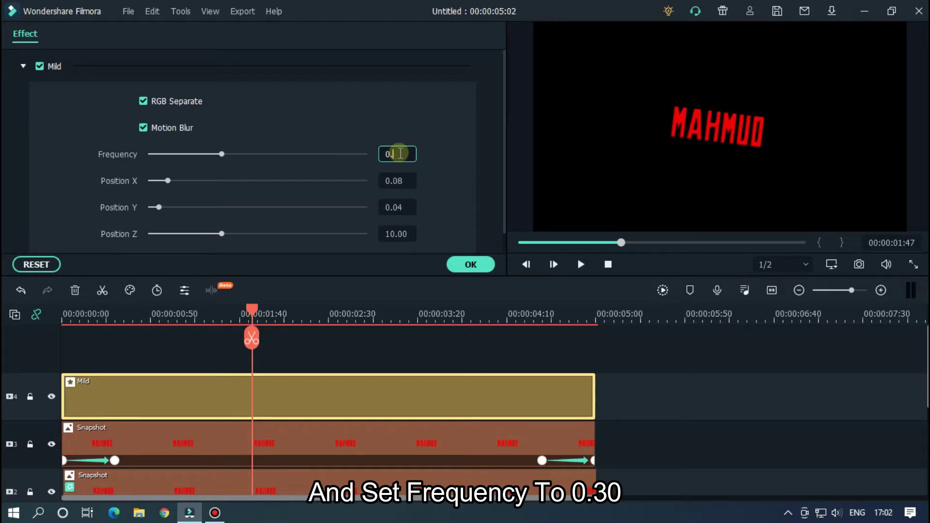
pyautogui.write('30')
pyautogui.press('Return')
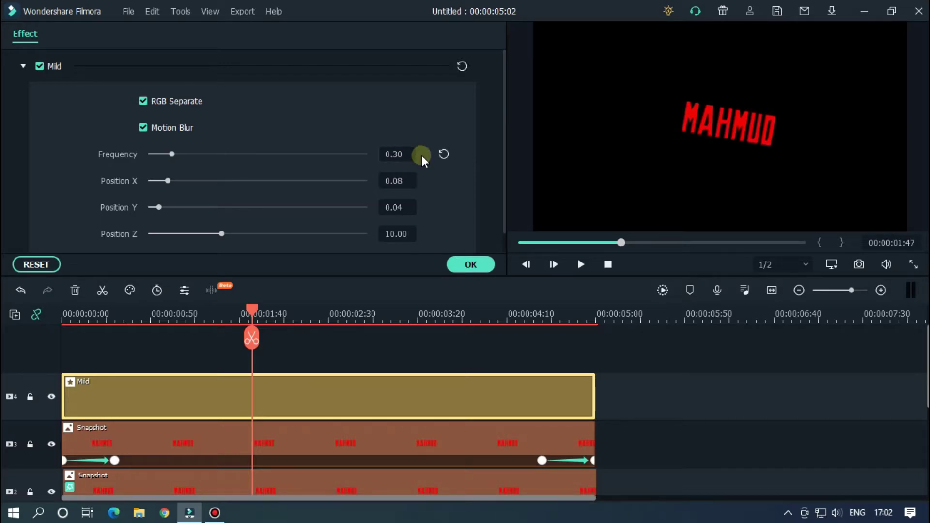
# Play the trail text with the Mild effect from the beginning to check the shake.
pyautogui.moveTo(580, 244); pyautogui.dragTo(493, 244)
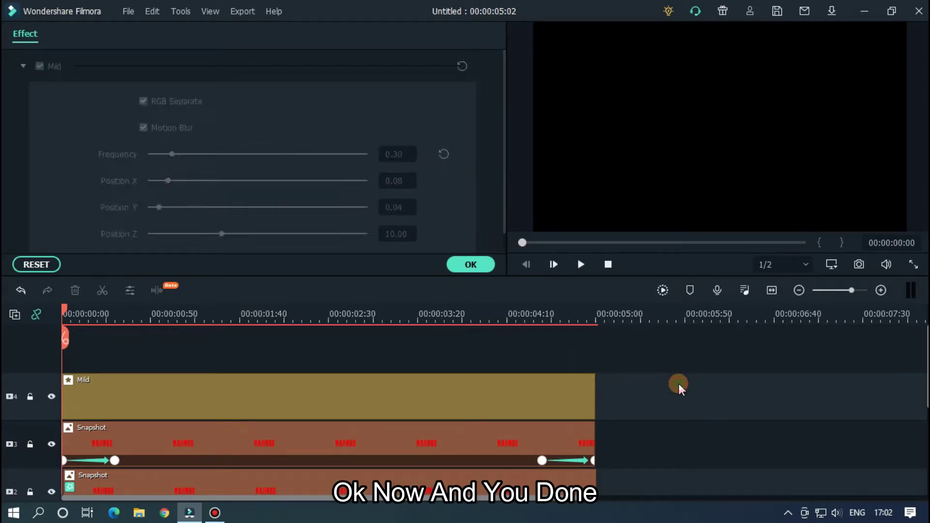
pyautogui.press('space')
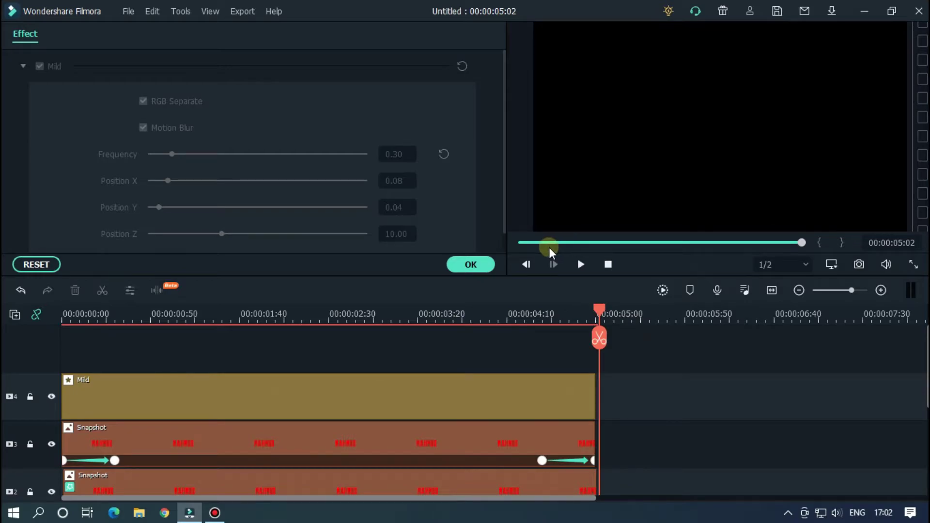
pyautogui.press('space')
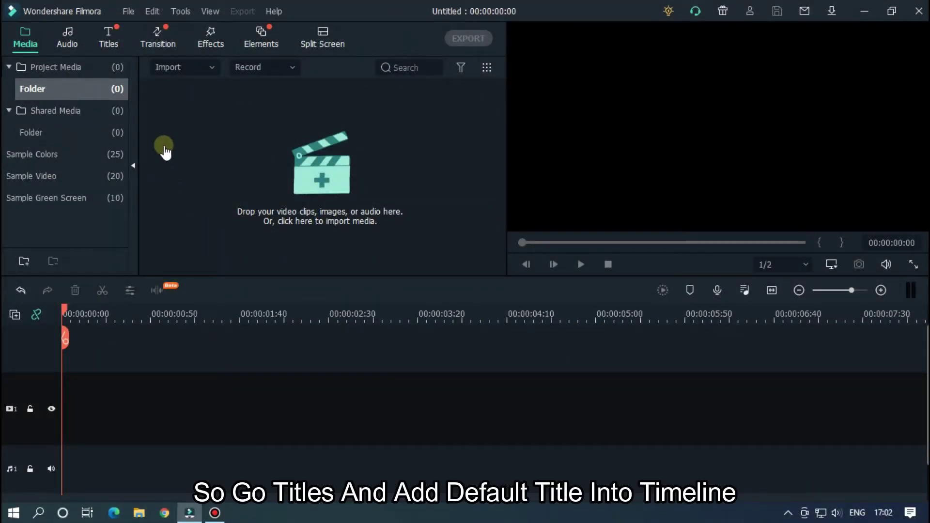
# Add the Default Title to video track 1 at the start of the empty timeline.
pyautogui.click(112, 37)
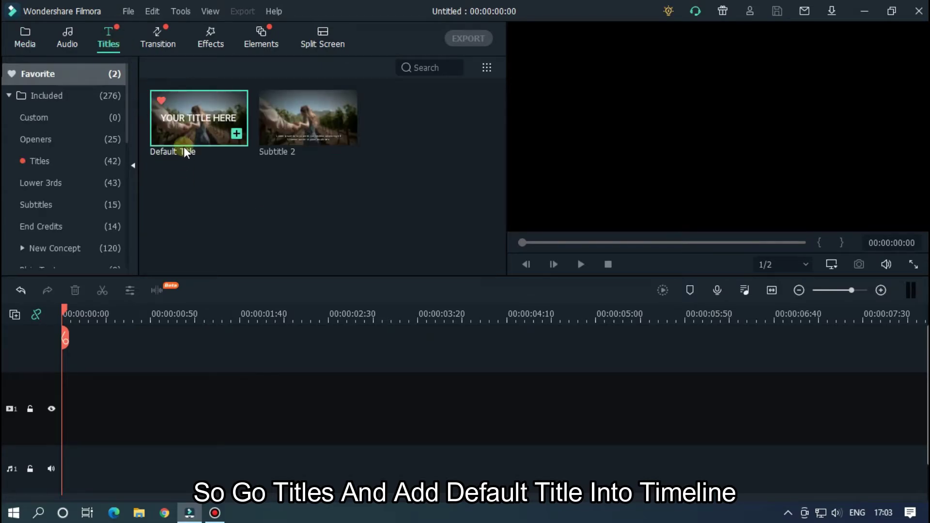
pyautogui.moveTo(212, 118); pyautogui.dragTo(97, 382)
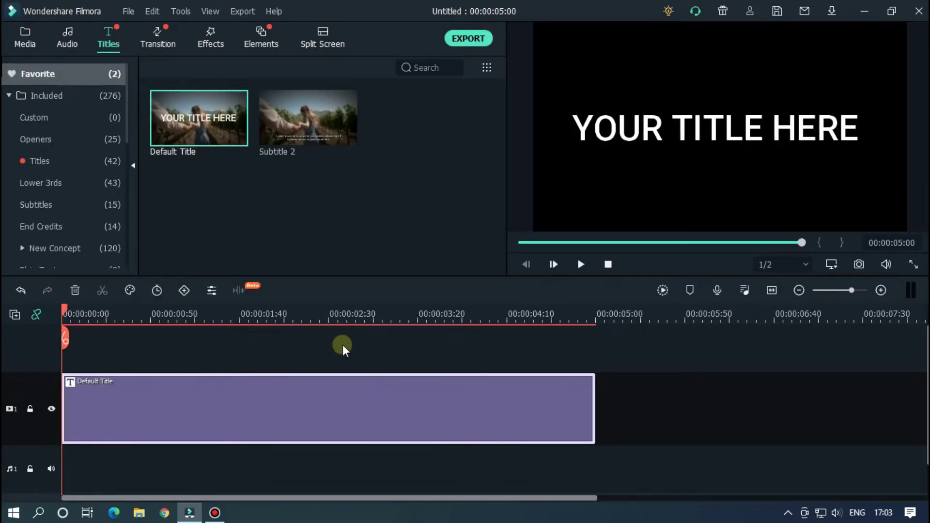
pyautogui.moveTo(215, 313); pyautogui.dragTo(281, 306)
# Replace the default title's placeholder text with the first name in capitals.
pyautogui.doubleClick(289, 426)
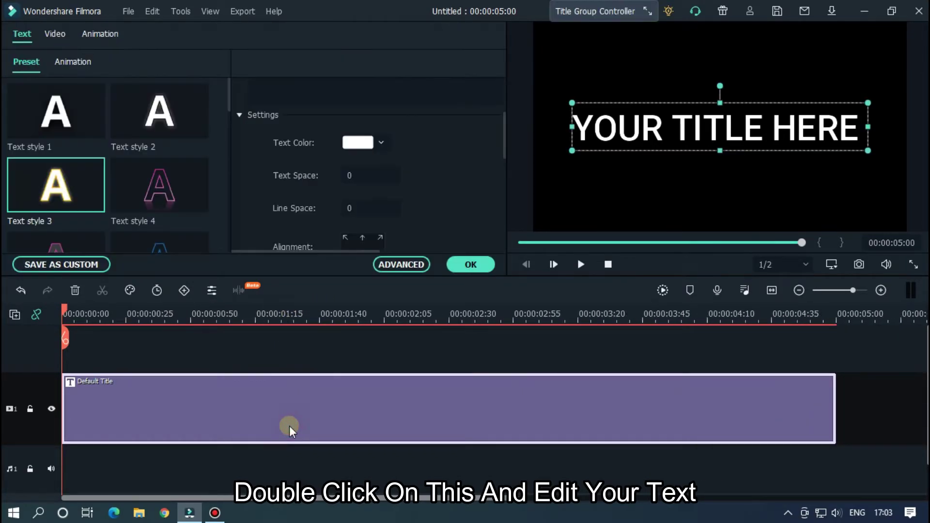
pyautogui.scroll(3, 431, 188)
pyautogui.click(350, 142)
pyautogui.write('MAHMUD')
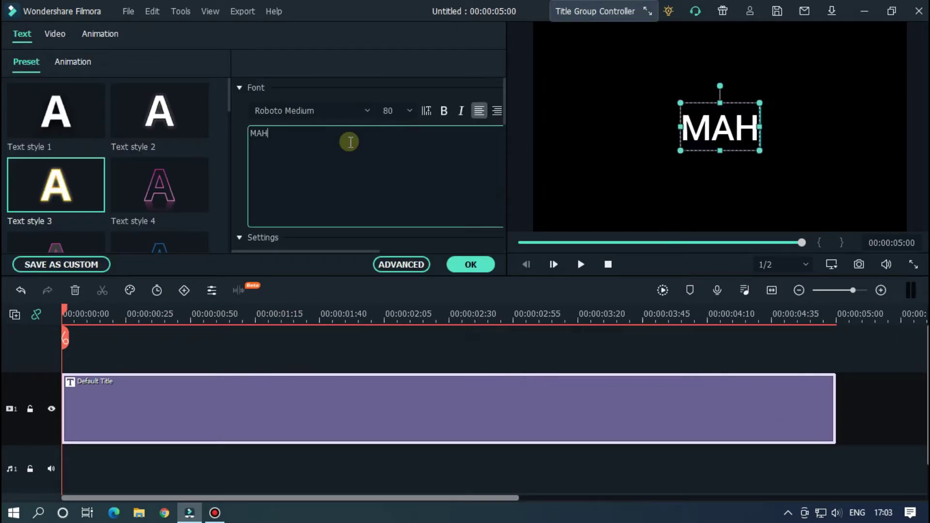
# Set the title's font to Montserrat Black and its size to 60.
pyautogui.click(327, 111)
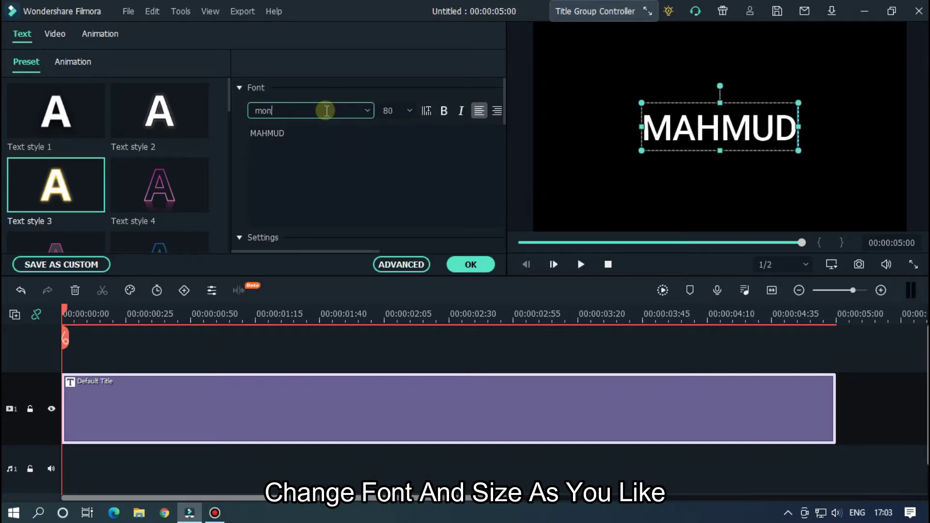
pyautogui.write('montserrat Black')
pyautogui.press('Return')
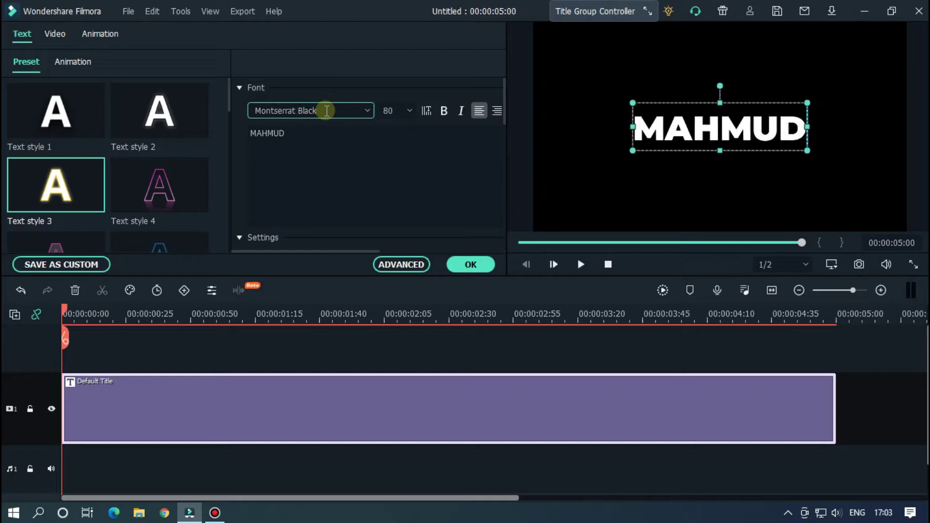
pyautogui.click(392, 107)
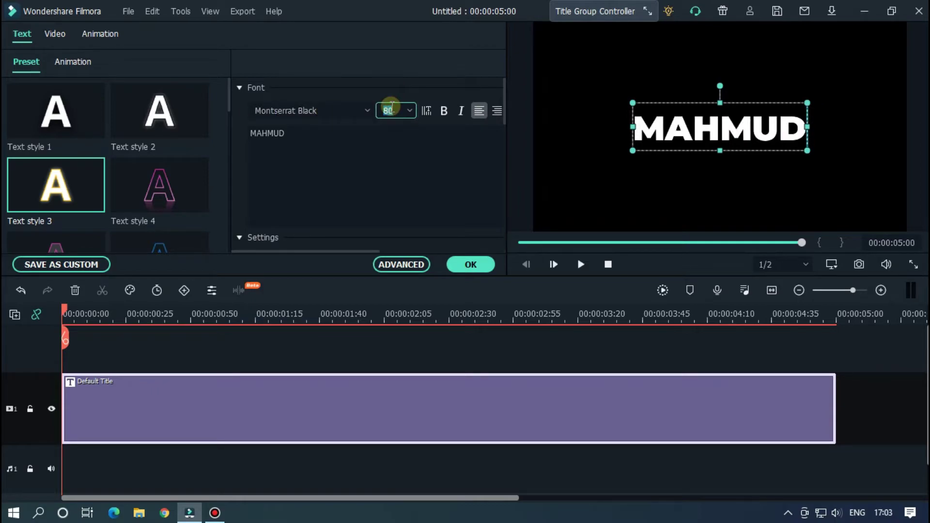
pyautogui.write('60')
pyautogui.click(439, 345)
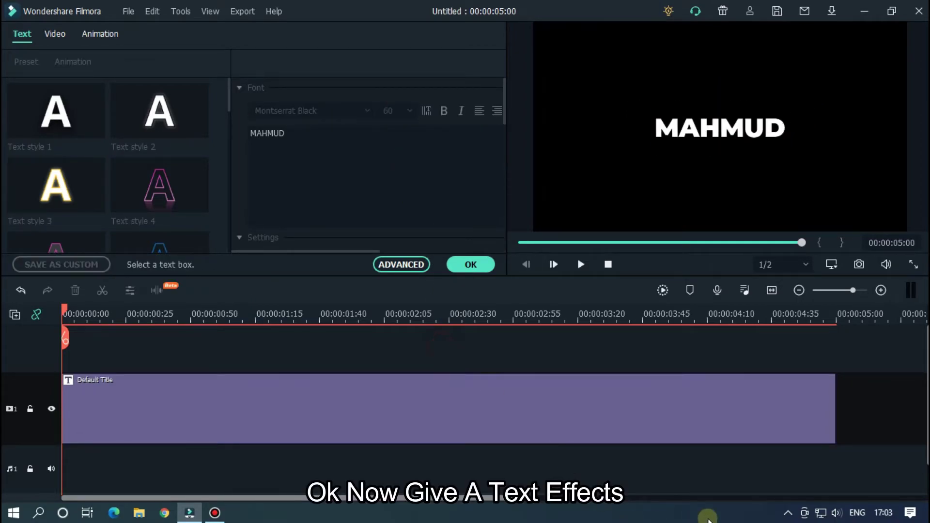
# Apply the Text style 3 preset to the title and accept the title settings.
pyautogui.click(361, 390)
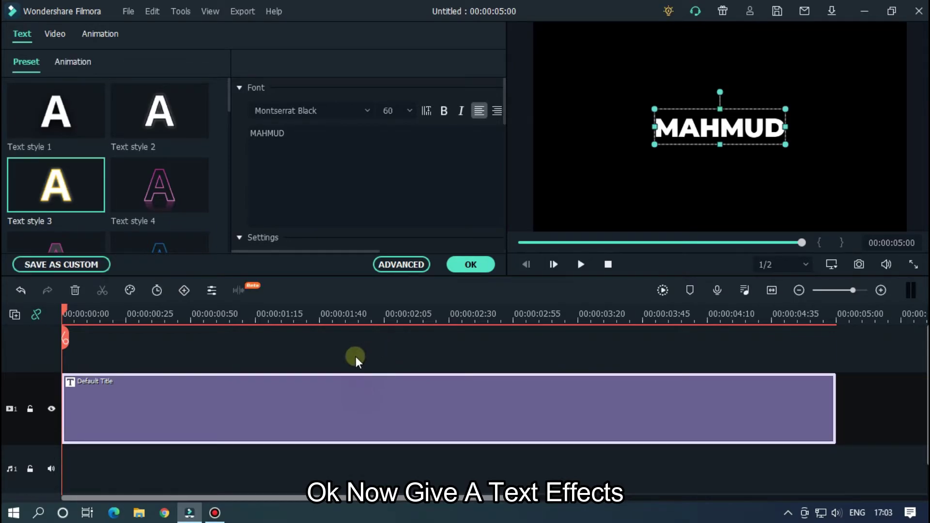
pyautogui.click(89, 197)
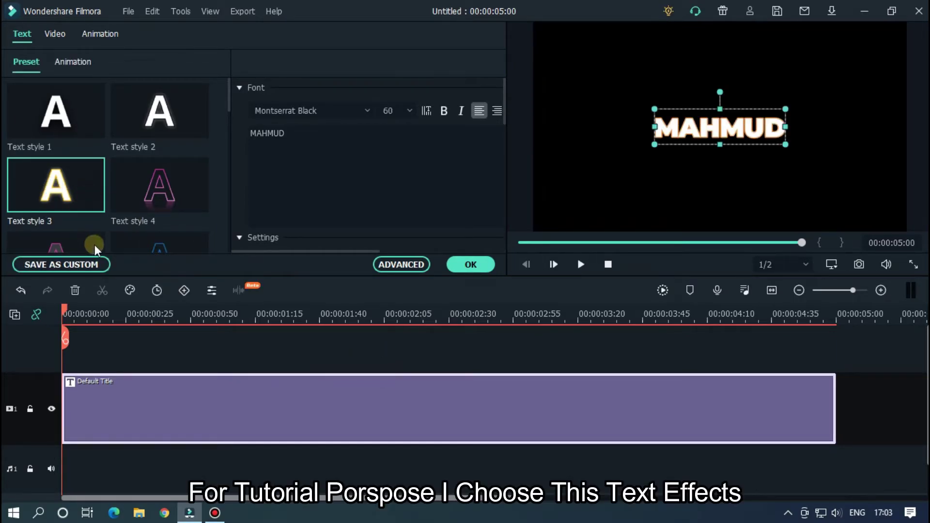
pyautogui.click(420, 356)
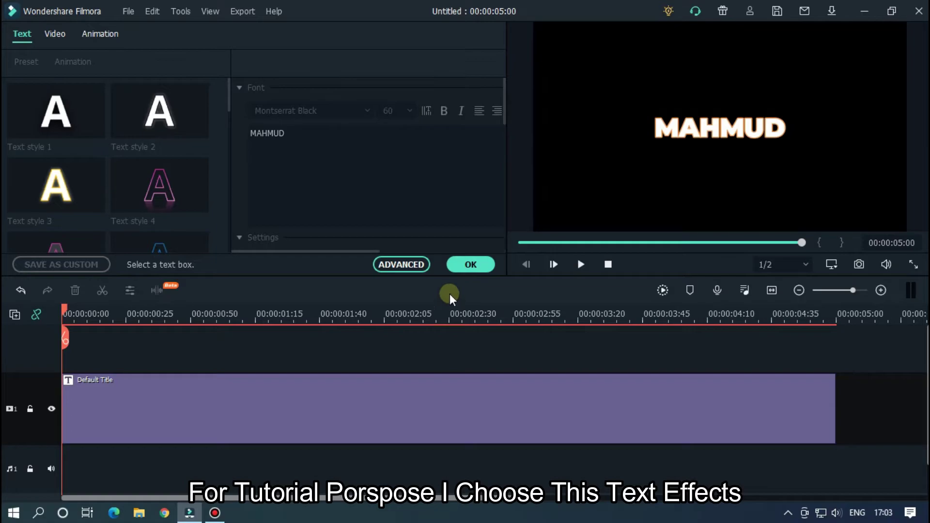
pyautogui.click(471, 265)
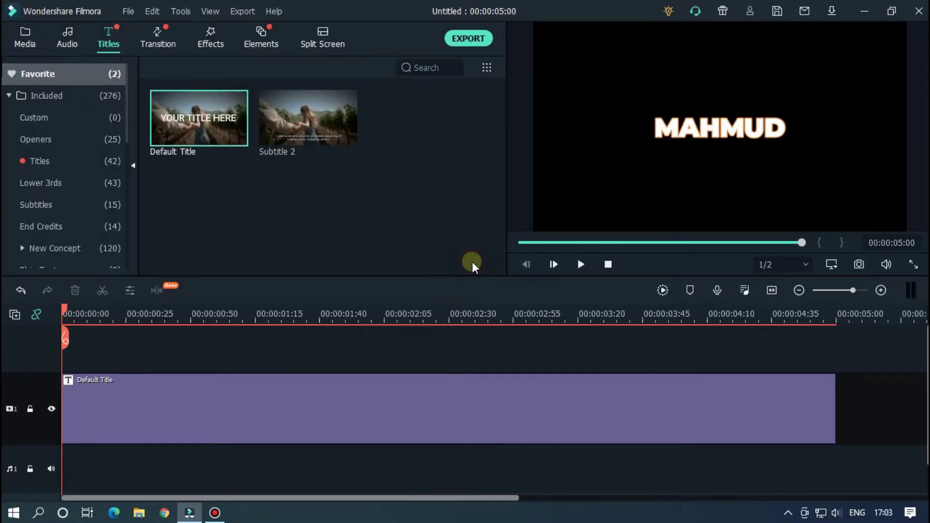
# Apply the Pixelate animation to the title text in the Advanced Text Edit window.
pyautogui.doubleClick(319, 402)
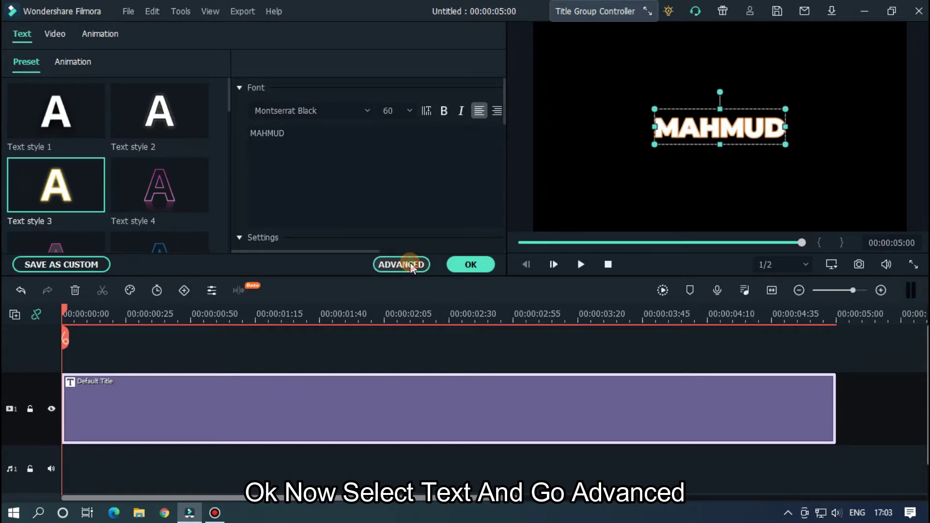
pyautogui.click(410, 265)
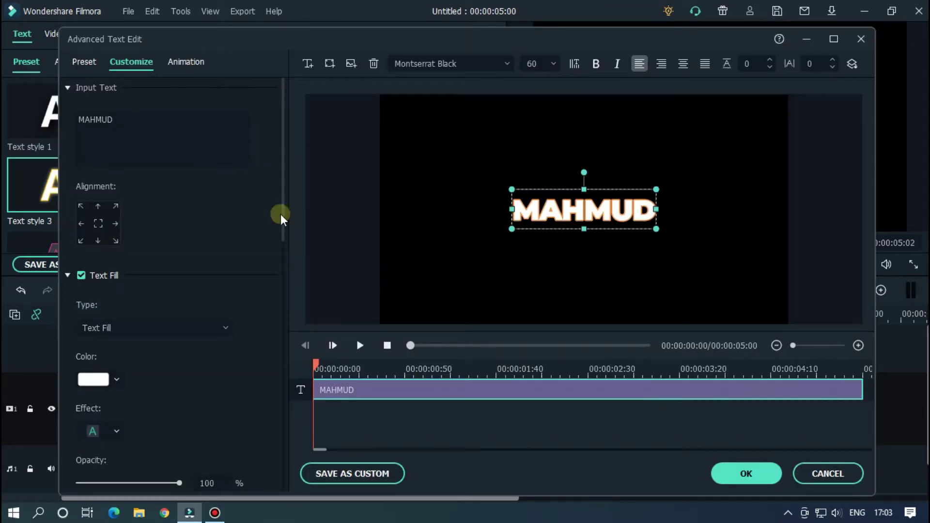
pyautogui.click(184, 65)
pyautogui.scroll(-3, 187, 280)
pyautogui.scroll(3, 169, 315)
pyautogui.scroll(-6, 166, 305)
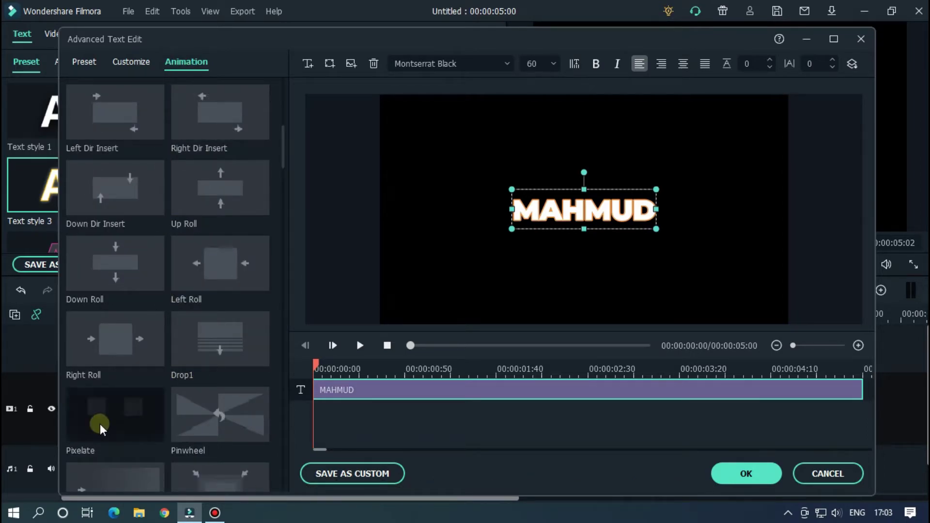
pyautogui.doubleClick(111, 432)
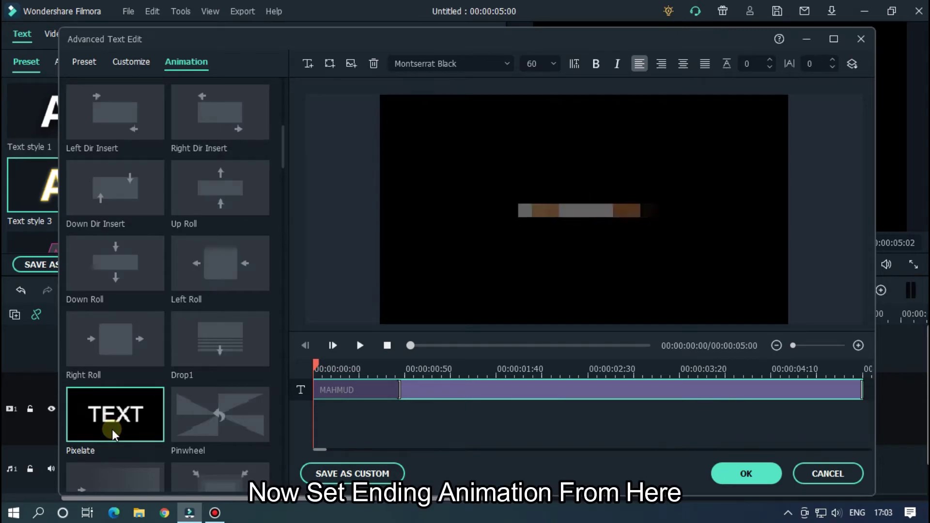
# Start the title's ending animation at about 00:00:04:14, preview it, and accept the title edits with the playhead at the start.
pyautogui.moveTo(864, 390); pyautogui.dragTo(780, 389)
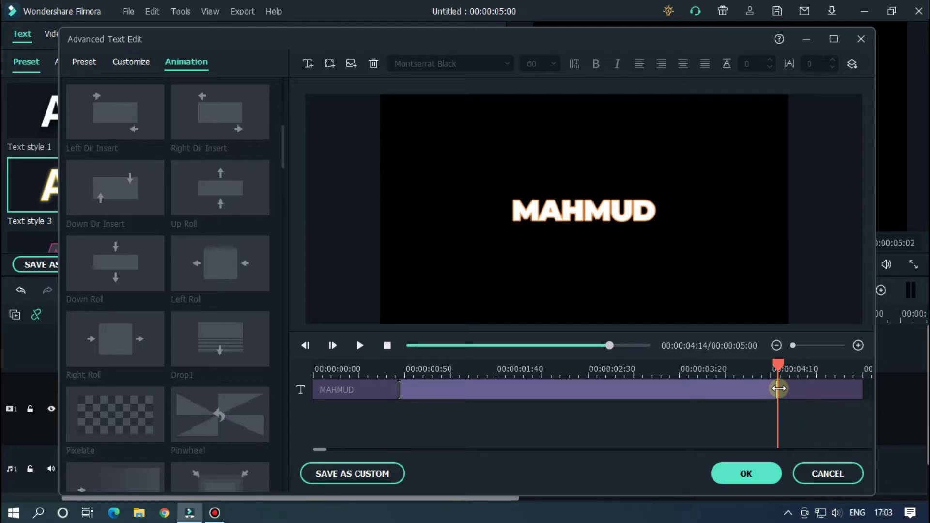
pyautogui.click(360, 346)
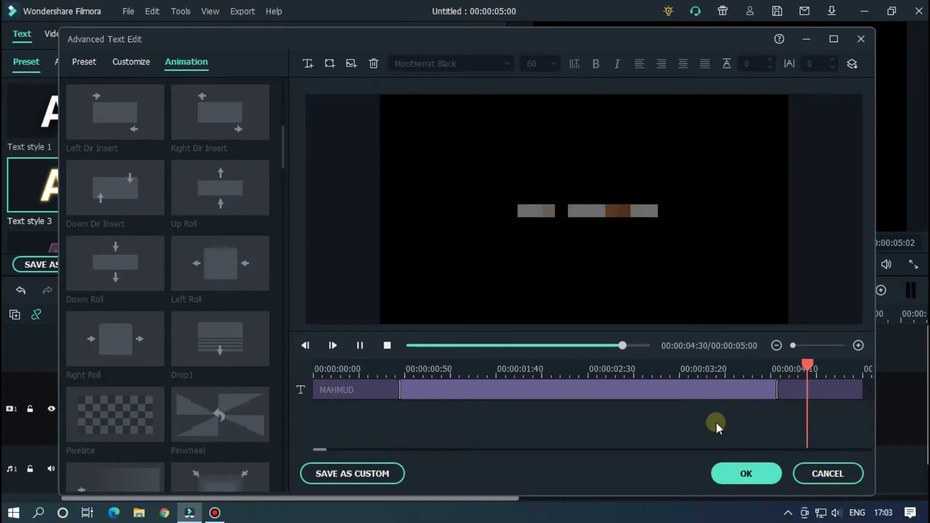
pyautogui.click(750, 472)
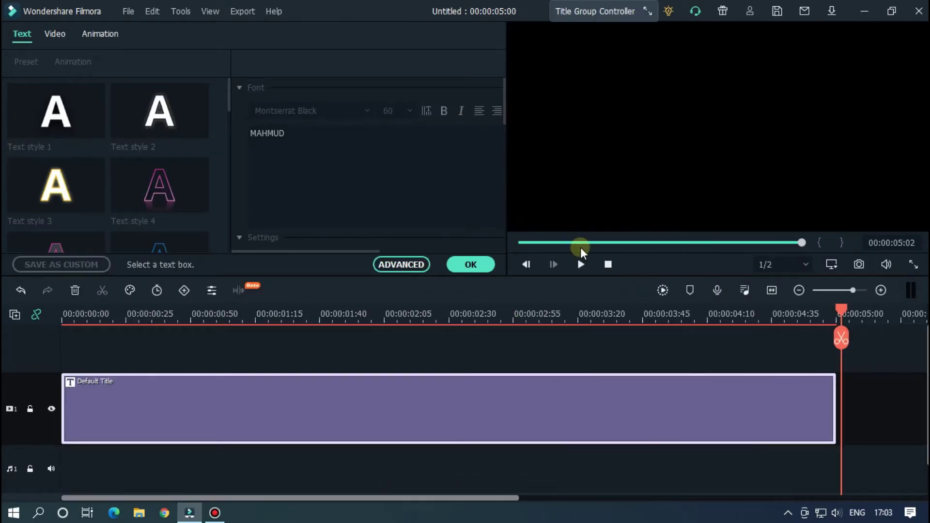
pyautogui.moveTo(574, 244); pyautogui.dragTo(512, 243)
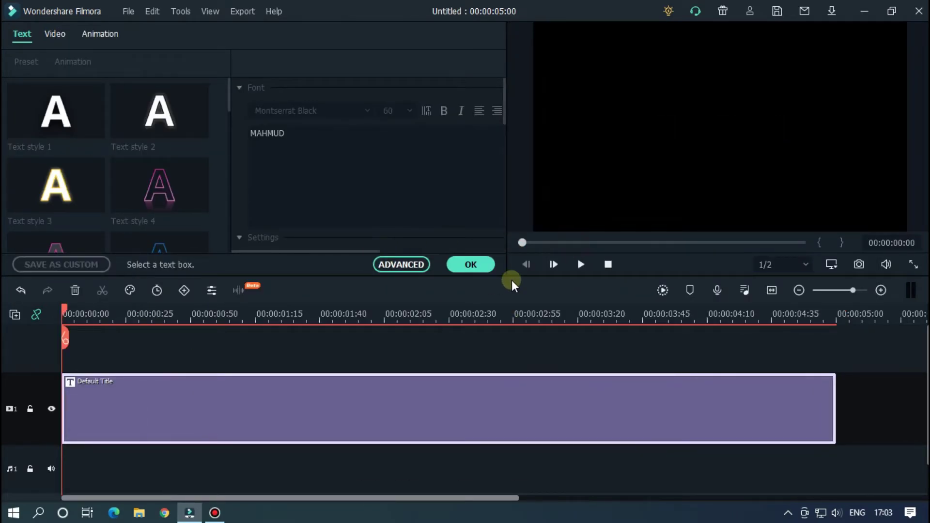
pyautogui.click(490, 270)
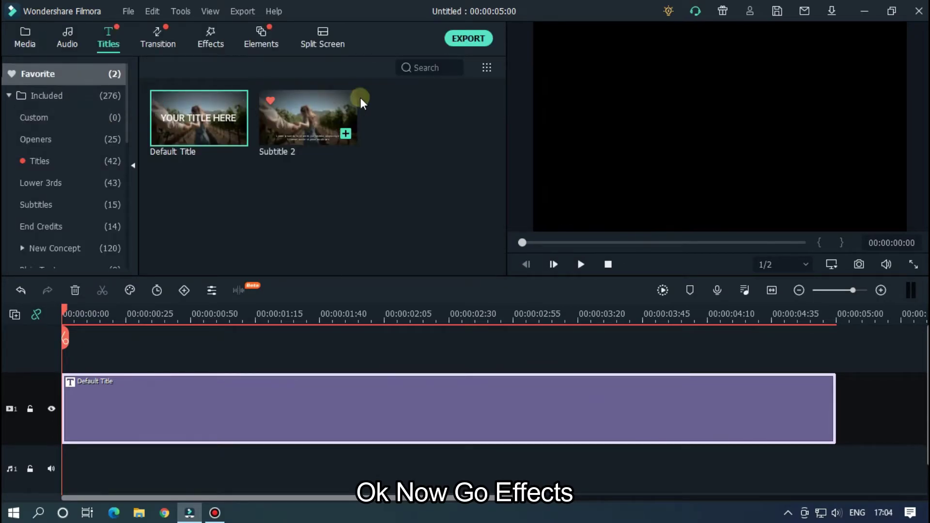
# Search the effects library for "cha" and place the Chaos 2 effect on the track above the title, starting at 00:00:00:00.
pyautogui.click(200, 40)
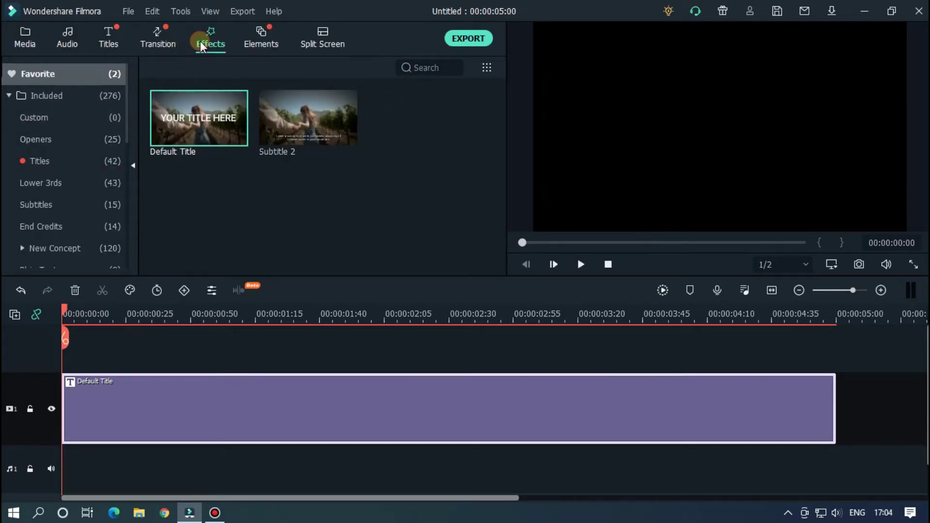
pyautogui.click(455, 67)
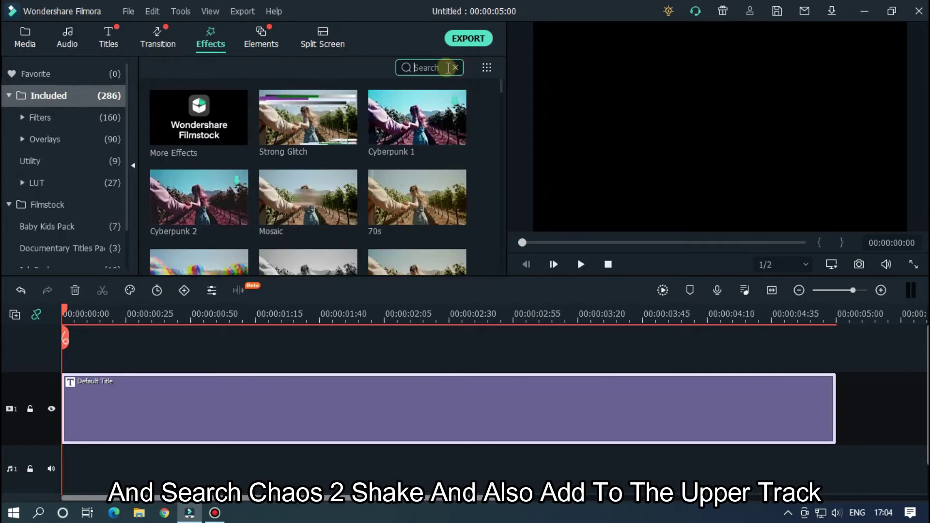
pyautogui.write('cha')
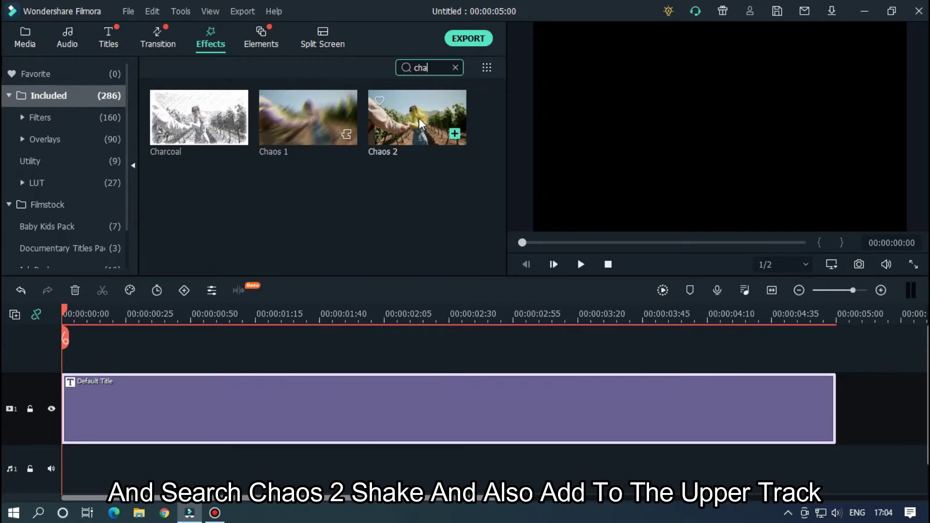
pyautogui.moveTo(420, 124); pyautogui.dragTo(53, 336)
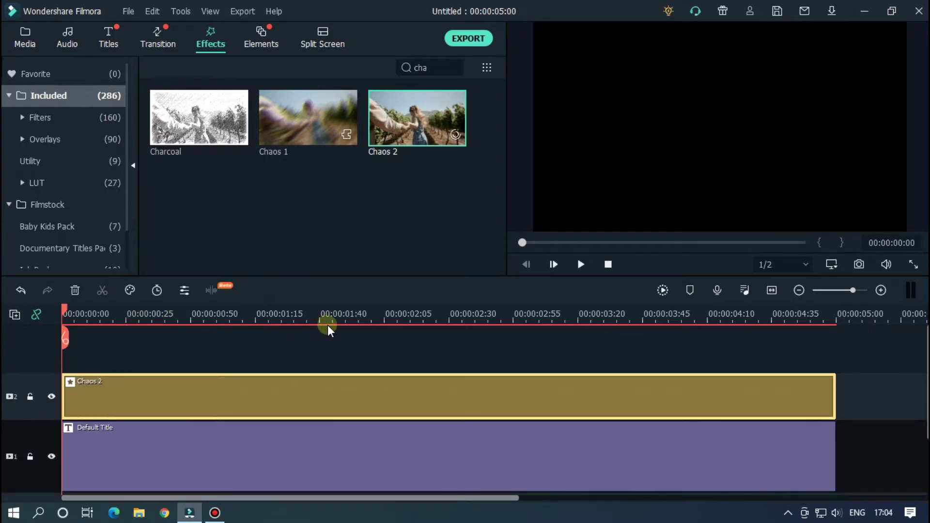
# Split the Chaos 2 clip at 00:00:00:10, delete the longer remainder, and move the ten-frame piece so it starts at 00:00:00:10.
pyautogui.moveTo(168, 314); pyautogui.dragTo(929, 281)
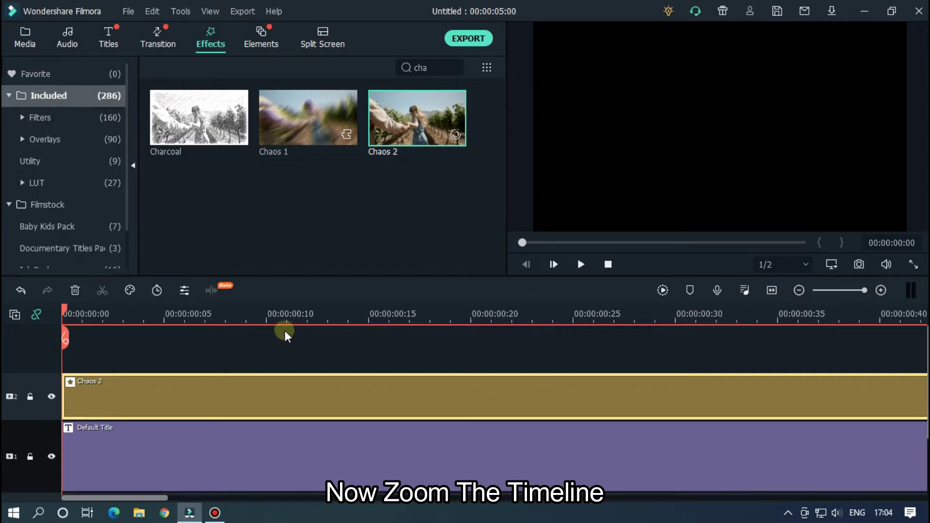
pyautogui.click(273, 311)
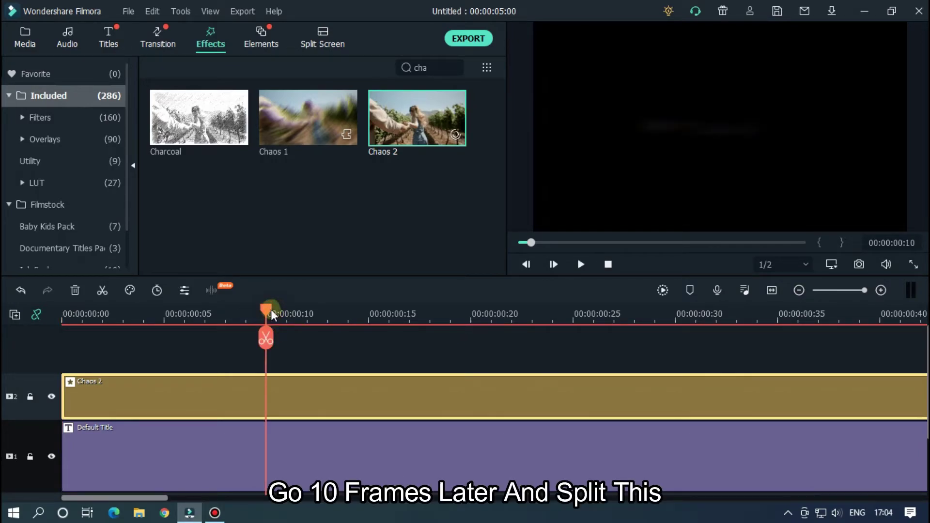
pyautogui.click(266, 339)
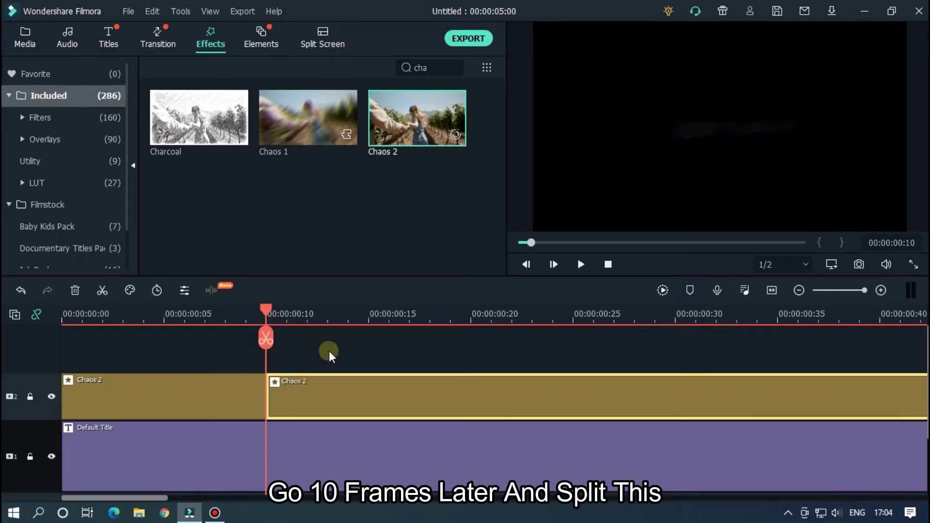
pyautogui.press('Delete')
pyautogui.moveTo(527, 315); pyautogui.dragTo(445, 304)
pyautogui.moveTo(120, 397); pyautogui.dragTo(370, 399)
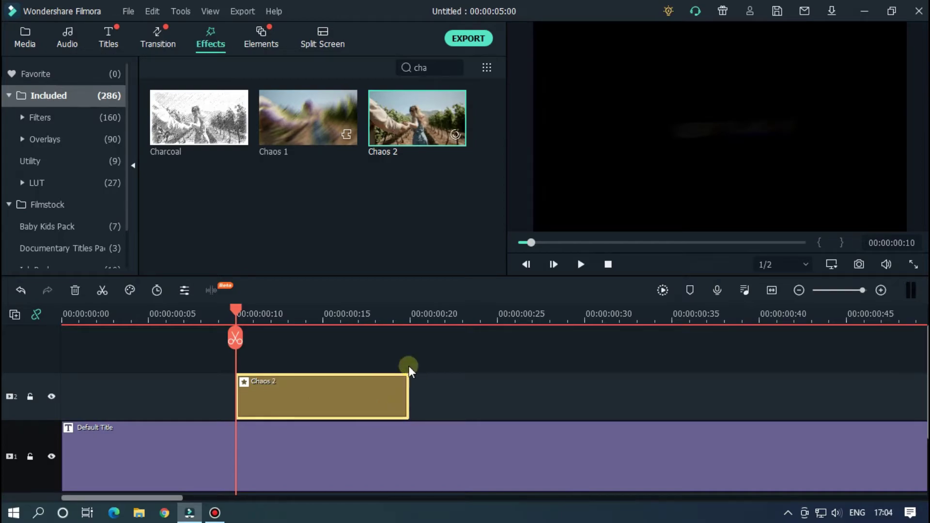
# Copy the short Chaos 2 clip and paste it three times end to end directly after the original on the same track.
pyautogui.rightClick(390, 388)
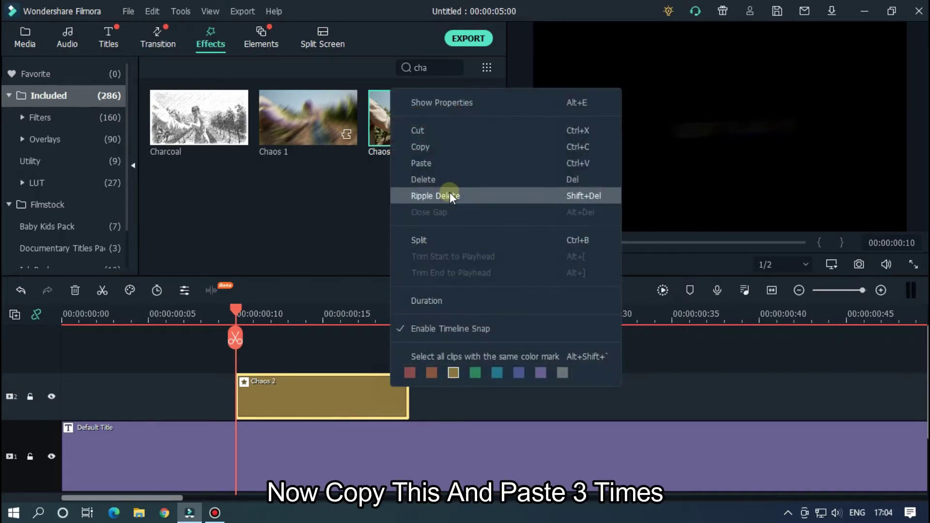
pyautogui.click(437, 148)
pyautogui.click(14, 378)
pyautogui.click(392, 316)
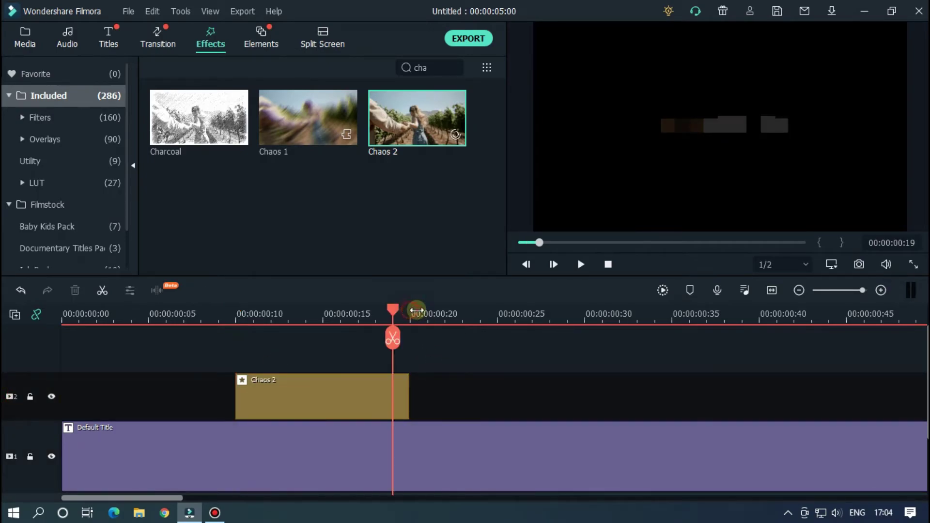
pyautogui.click(417, 316)
pyautogui.moveTo(487, 320); pyautogui.dragTo(307, 314)
pyautogui.hotkey('ctrl', 'v')
pyautogui.hotkey('ctrl', 'v')
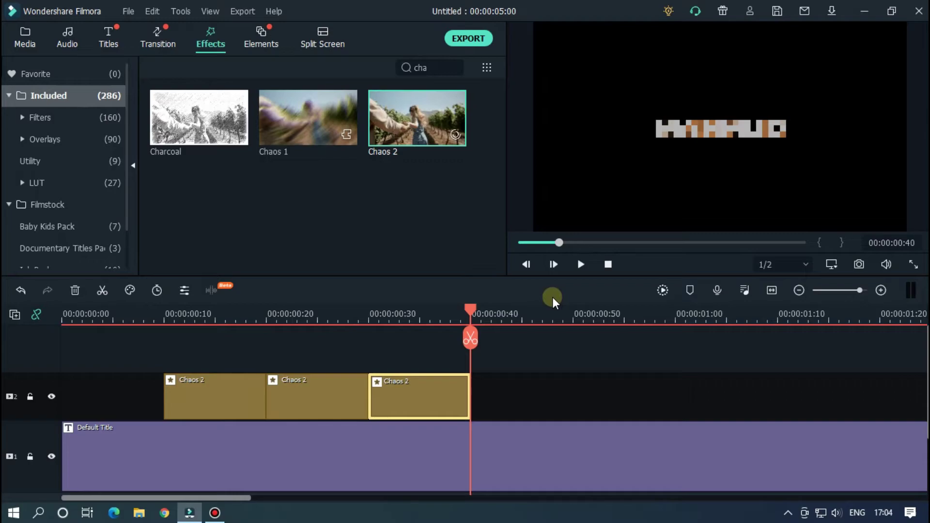
pyautogui.hotkey('ctrl', 'v')
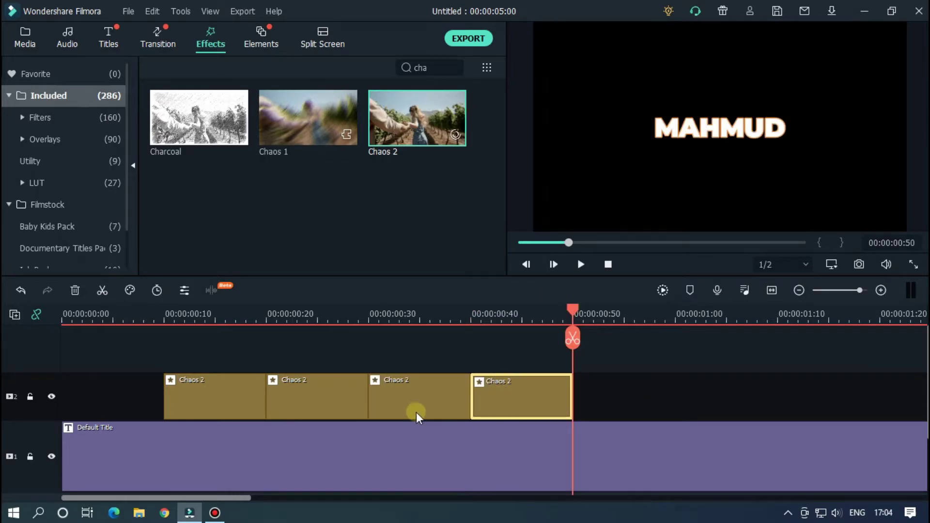
# Set the Frequency of the first Chaos 2 clip to 400 and of the second Chaos 2 clip to 300.
pyautogui.doubleClick(197, 381)
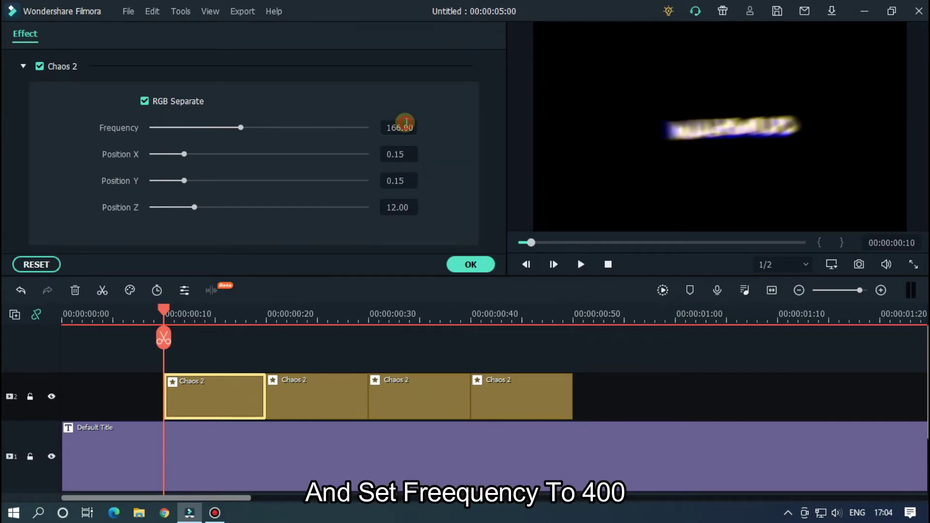
pyautogui.press('Return')
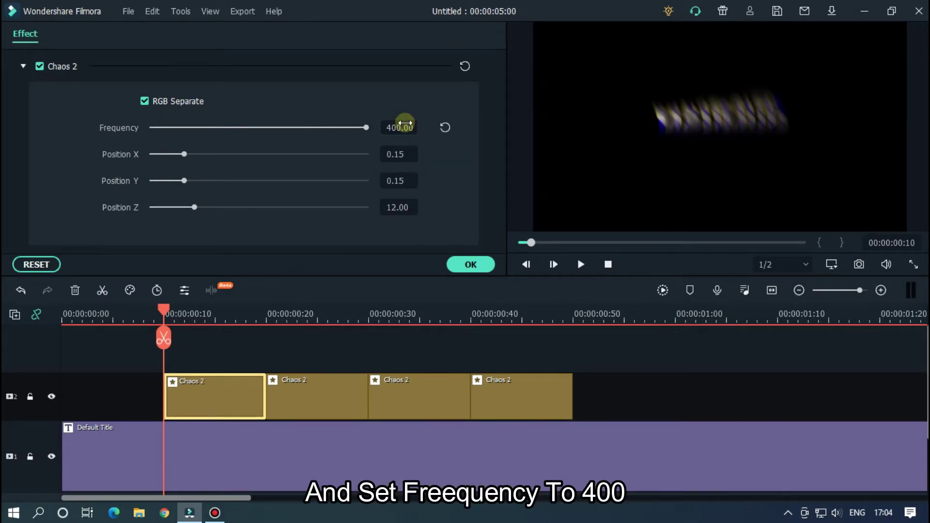
pyautogui.doubleClick(329, 393)
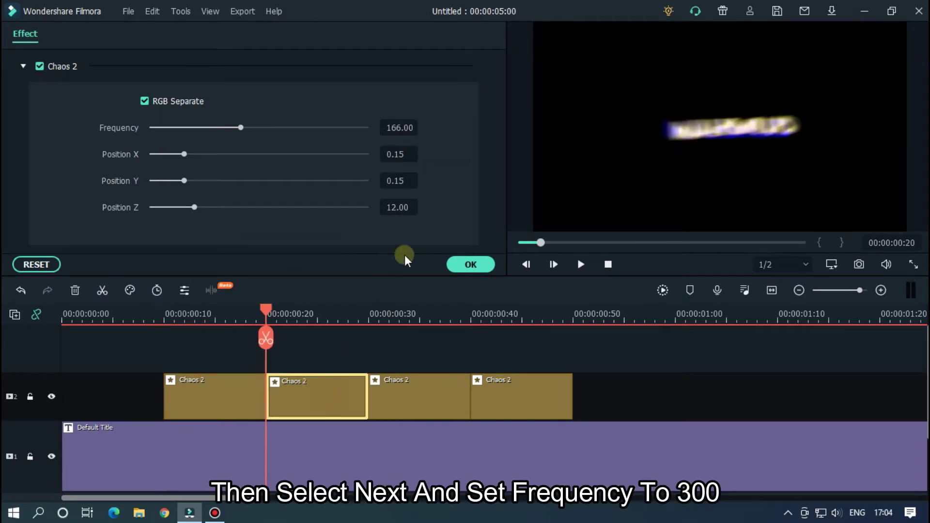
pyautogui.click(407, 122)
pyautogui.write('300')
pyautogui.press('Return')
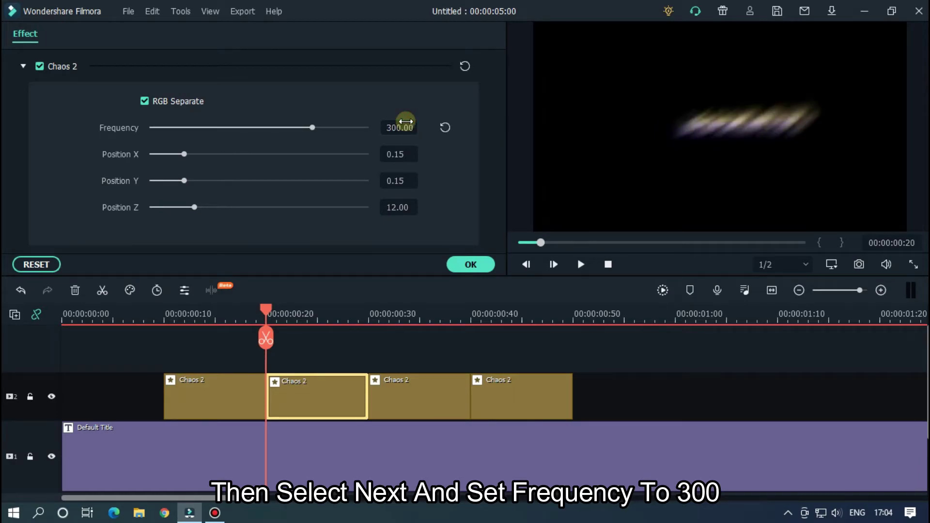
# Set the Frequency of the third Chaos 2 clip to 200 and of the fourth Chaos 2 clip to 100.
pyautogui.click(394, 402)
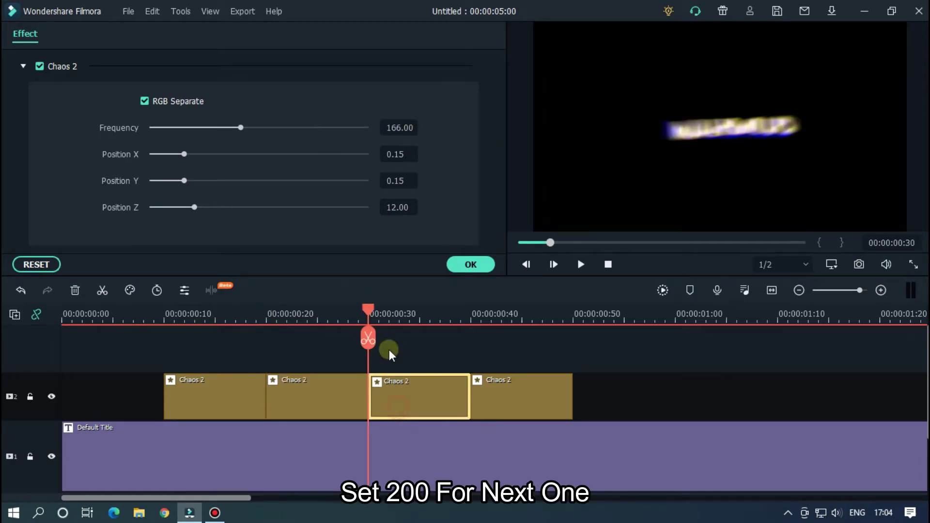
pyautogui.click(403, 123)
pyautogui.write('200')
pyautogui.press('Return')
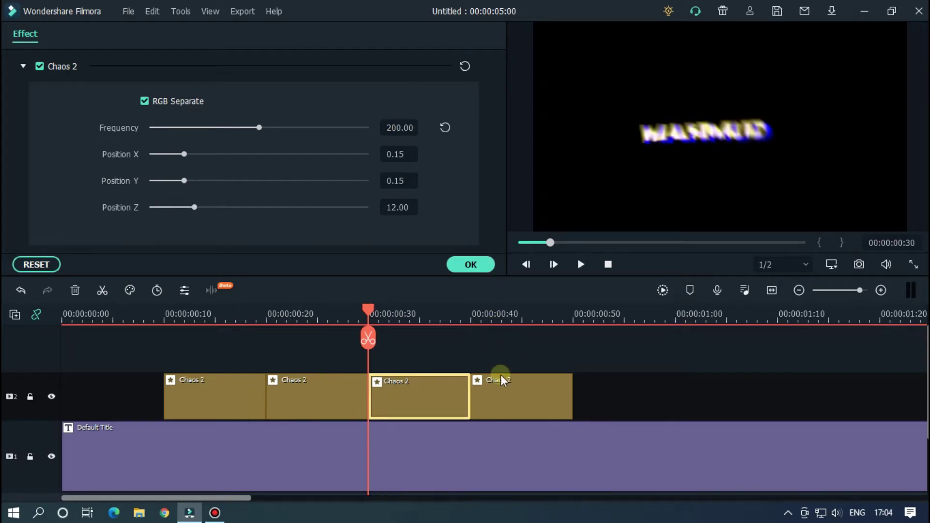
pyautogui.click(502, 395)
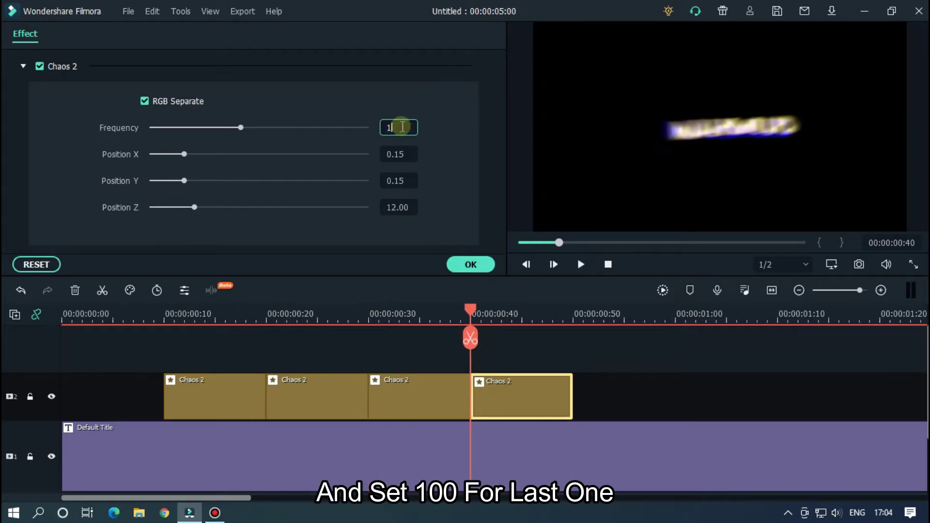
pyautogui.press('Return')
# Play the opening of the title from the start several times to check the Chaos 2 shake.
pyautogui.moveTo(612, 313); pyautogui.dragTo(377, 301)
pyautogui.moveTo(557, 244); pyautogui.dragTo(465, 243)
pyautogui.press('space')
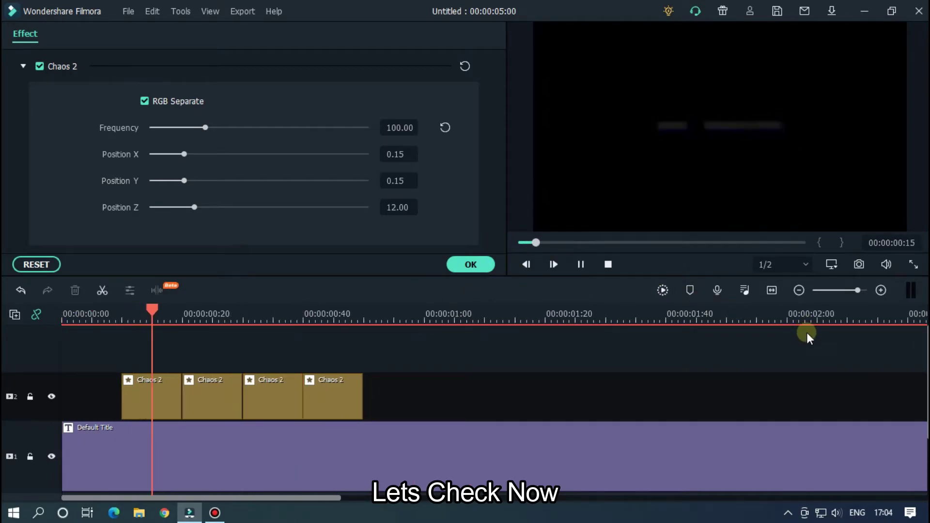
pyautogui.press('space')
pyautogui.moveTo(587, 245); pyautogui.dragTo(473, 242)
pyautogui.press('space')
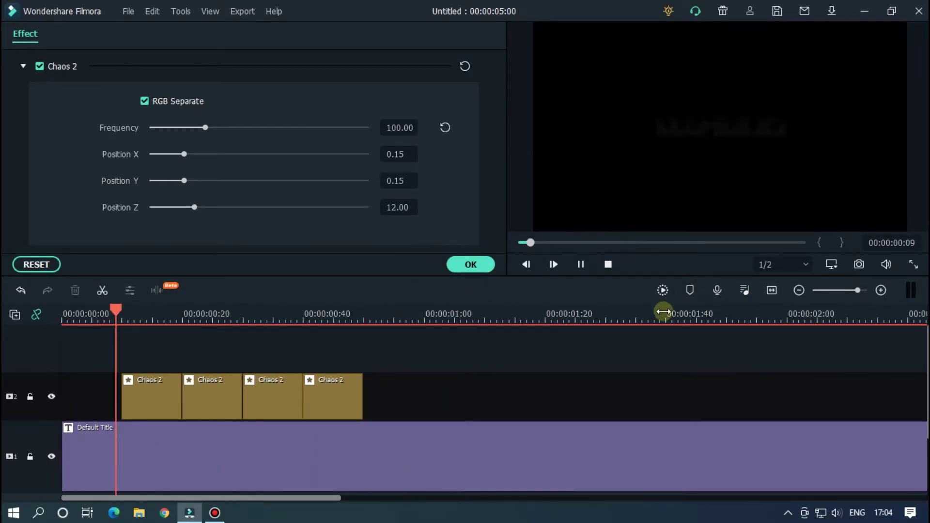
pyautogui.moveTo(550, 243); pyautogui.dragTo(465, 245)
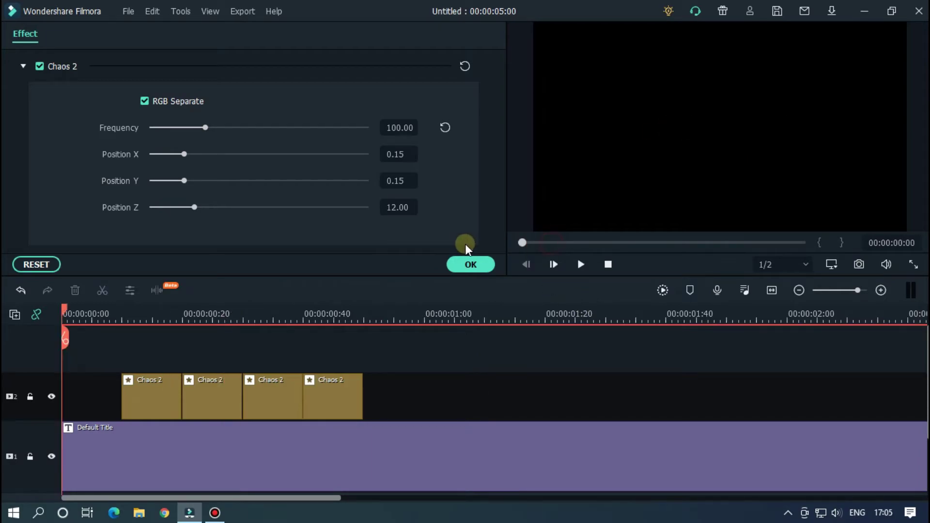
pyautogui.press('space')
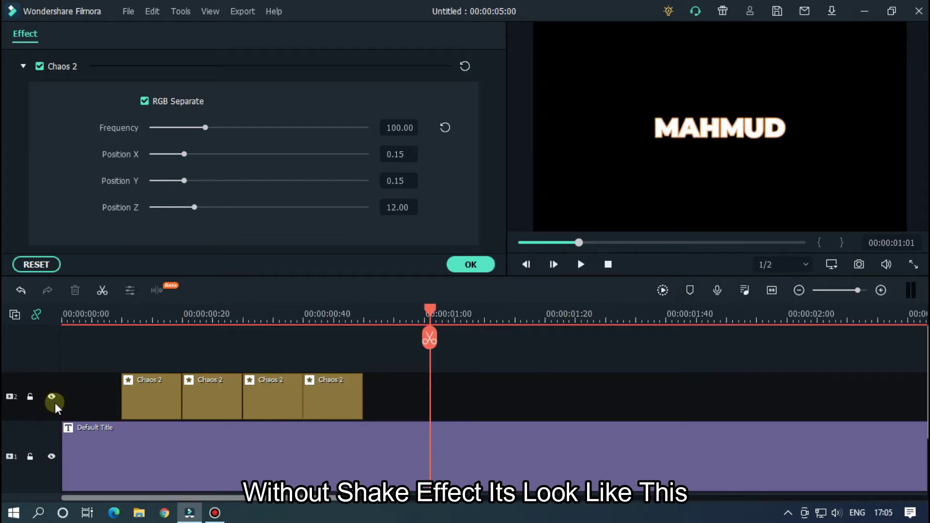
# Hide the Chaos 2 track to preview the title without shake, then show the track again and replay from the start.
pyautogui.click(51, 396)
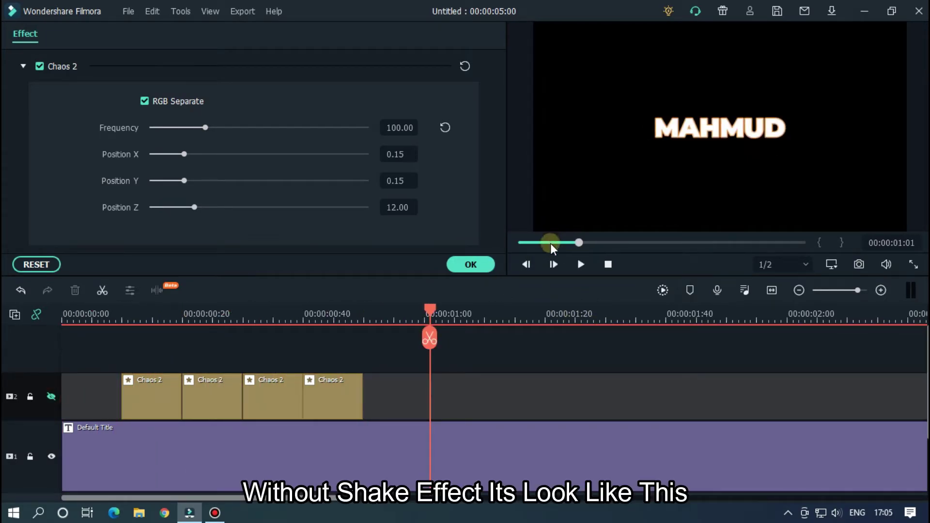
pyautogui.moveTo(551, 243); pyautogui.dragTo(514, 247)
pyautogui.press('space')
pyautogui.press('space')
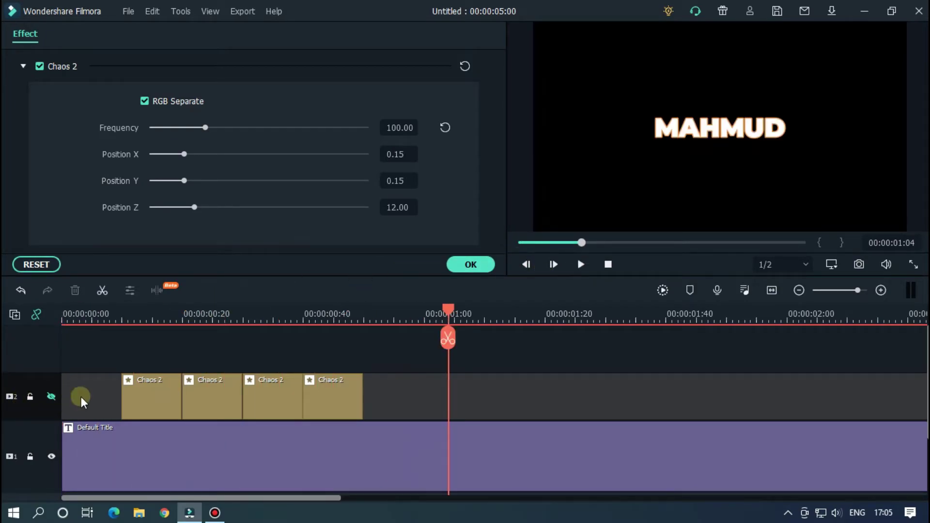
pyautogui.click(51, 397)
pyautogui.moveTo(581, 242); pyautogui.dragTo(469, 243)
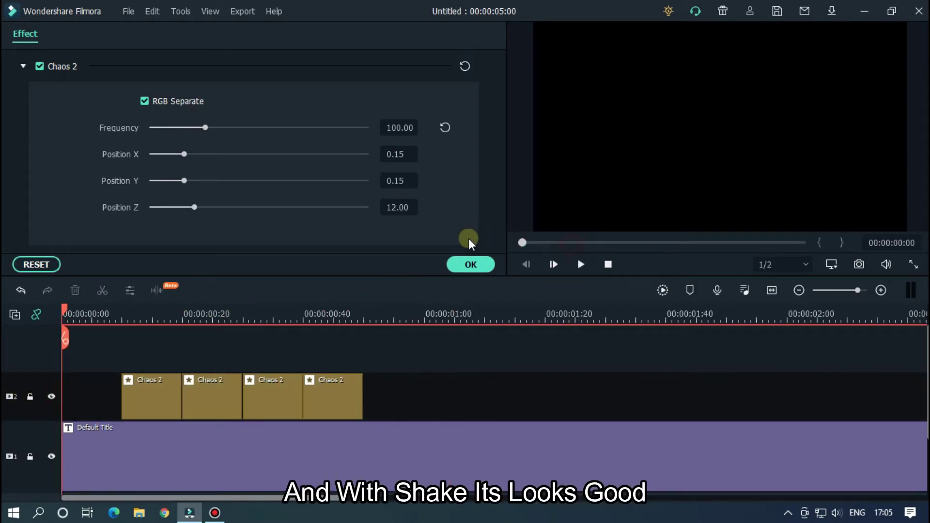
pyautogui.press('space')
pyautogui.press('space')
# Copy all four Chaos 2 clips and paste them near the title's end, positioned so the last one ends at 00:00:04:50.
pyautogui.moveTo(696, 320); pyautogui.dragTo(256, 308)
pyautogui.moveTo(188, 394); pyautogui.dragTo(88, 389)
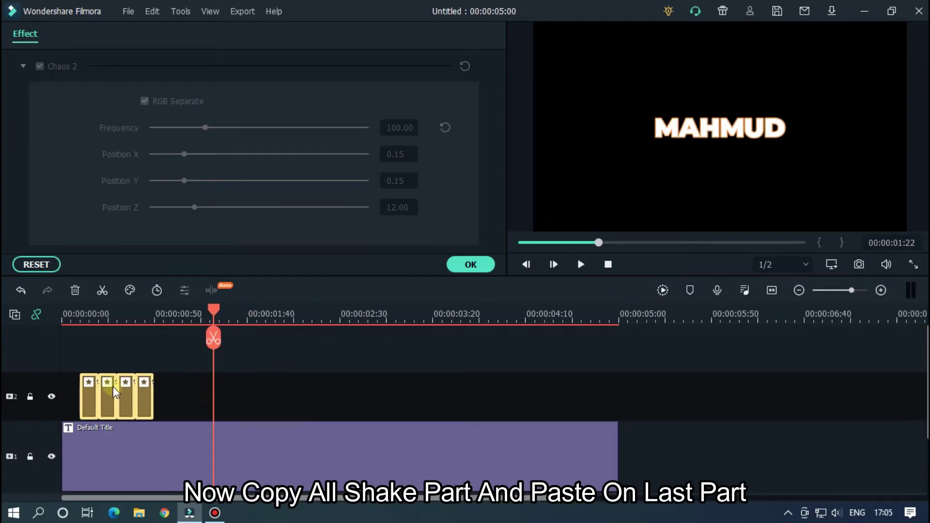
pyautogui.click(580, 319)
pyautogui.scroll(2, 649, 314)
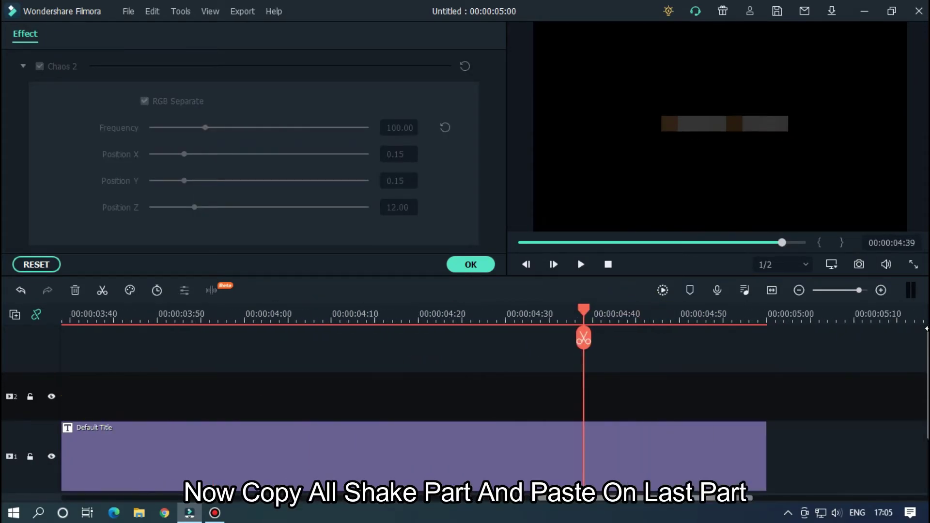
pyautogui.click(736, 315)
pyautogui.scroll(1, 826, 311)
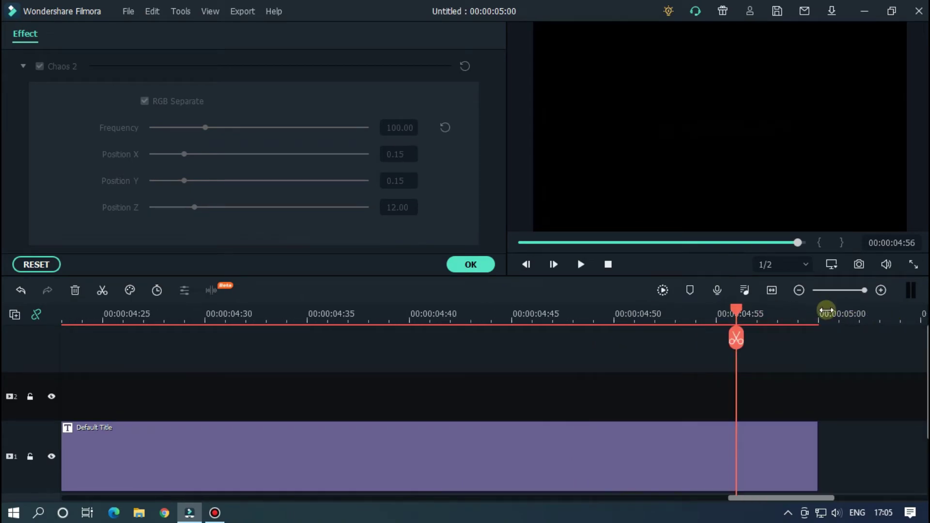
pyautogui.moveTo(735, 316); pyautogui.dragTo(121, 324)
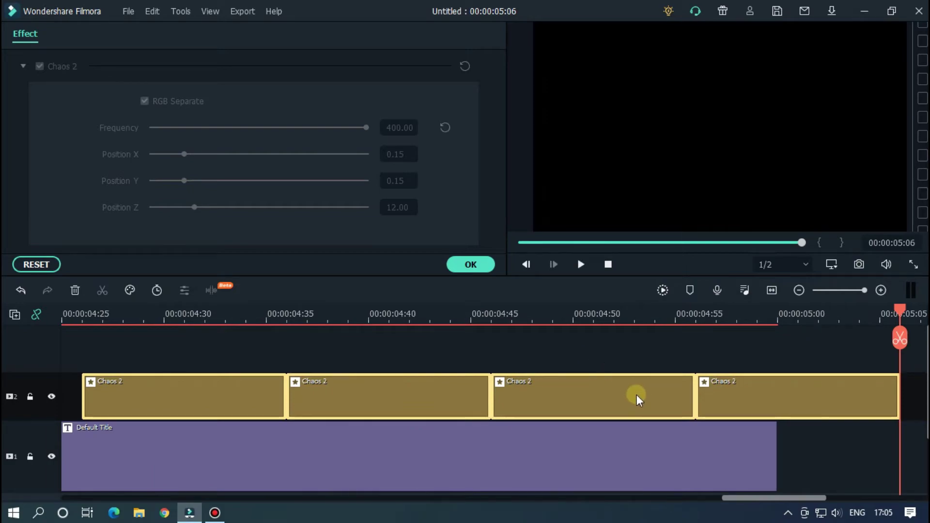
pyautogui.moveTo(636, 397); pyautogui.dragTo(302, 388)
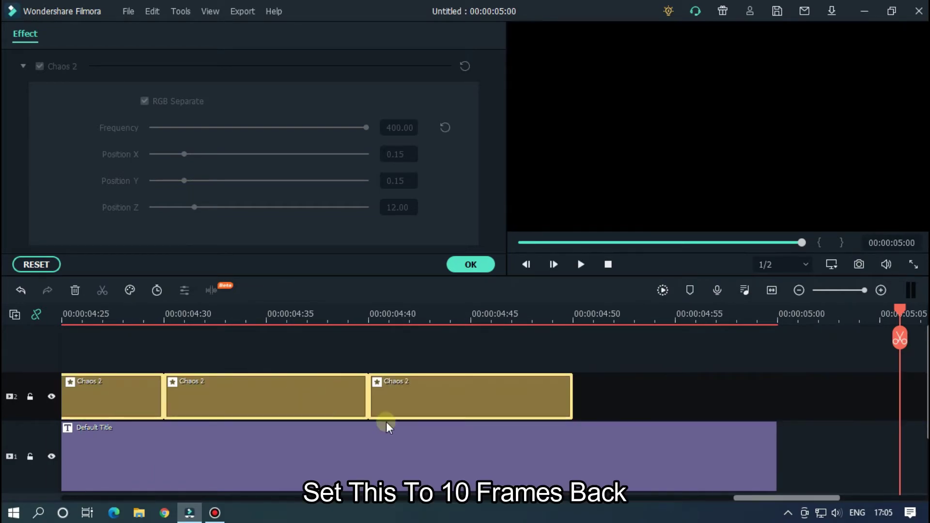
pyautogui.moveTo(768, 504); pyautogui.dragTo(743, 498)
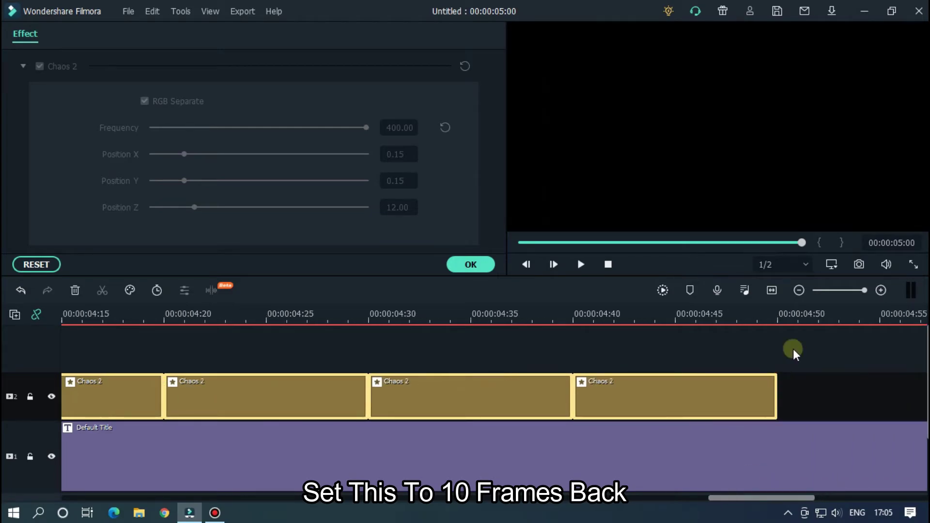
pyautogui.click(701, 324)
pyautogui.moveTo(758, 322); pyautogui.dragTo(678, 306)
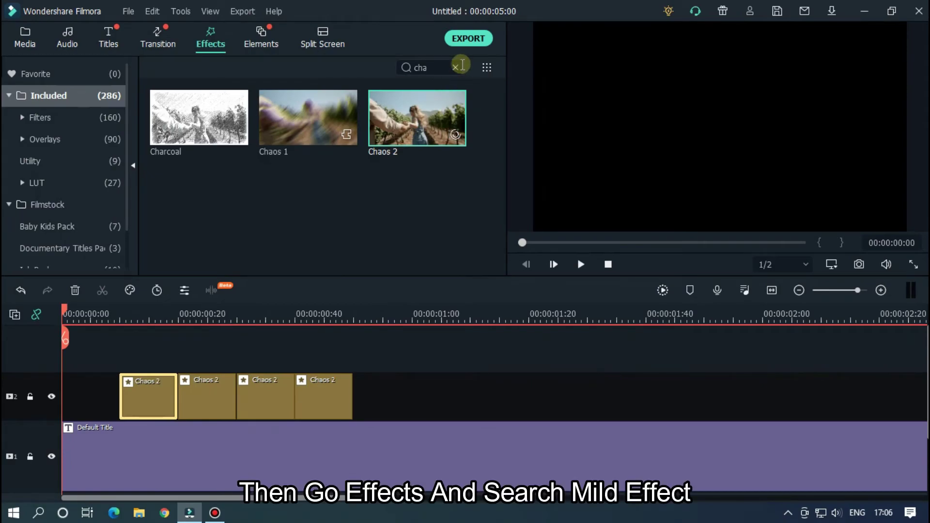
# Search the effects library for "mi" and place the Mild effect on a new track above the Chaos 2 clips, starting at 00:00:00:00.
pyautogui.click(455, 68)
pyautogui.write('mi')
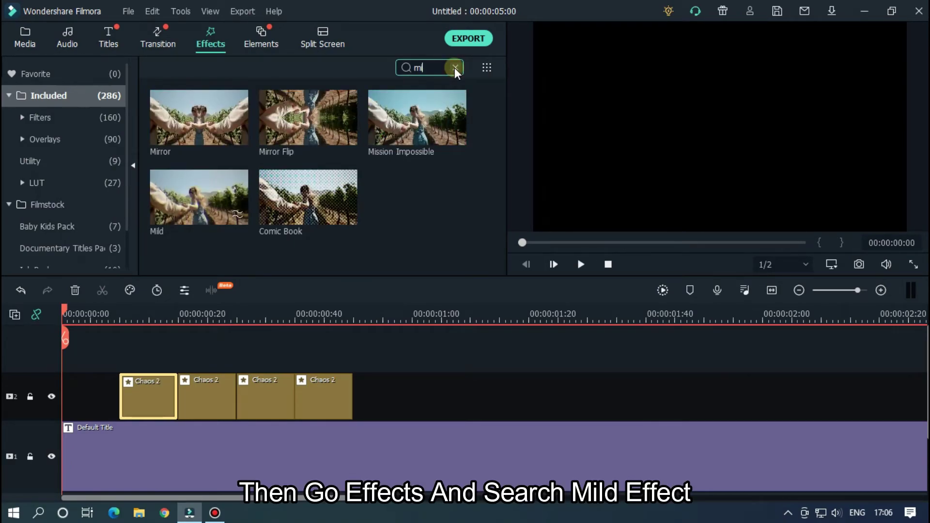
pyautogui.moveTo(178, 220); pyautogui.dragTo(66, 352)
pyautogui.moveTo(665, 313); pyautogui.dragTo(276, 310)
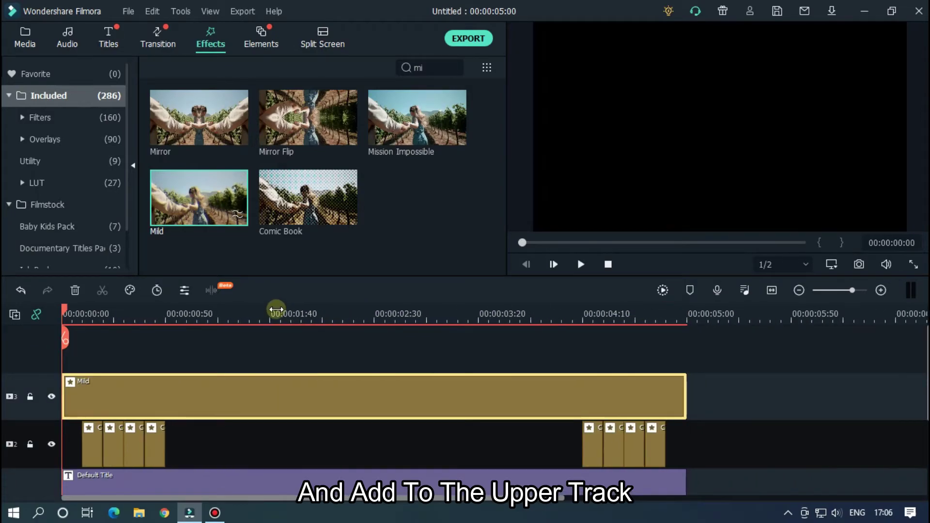
# Set the Frequency of the Mild effect on track 3 to 0.30.
pyautogui.doubleClick(307, 405)
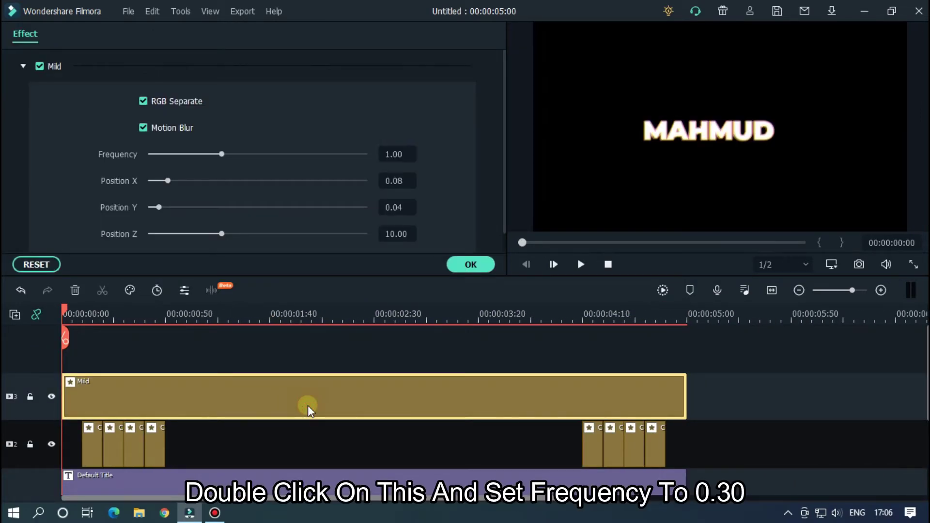
pyautogui.click(407, 155)
pyautogui.write('0.30')
pyautogui.press('Return')
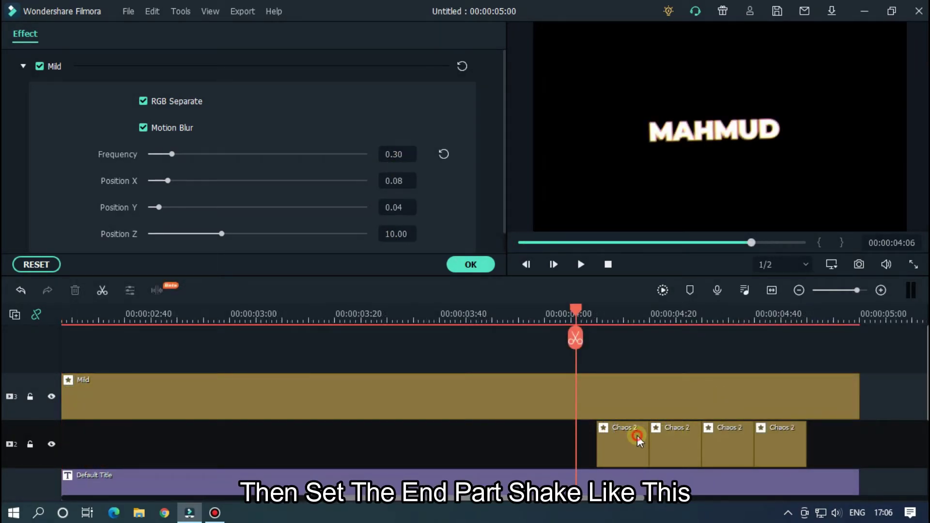
# Reorder the four Chaos 2 clips near the title's end so their frequencies ascend as 100, 200, 300, 400.
pyautogui.doubleClick(637, 435)
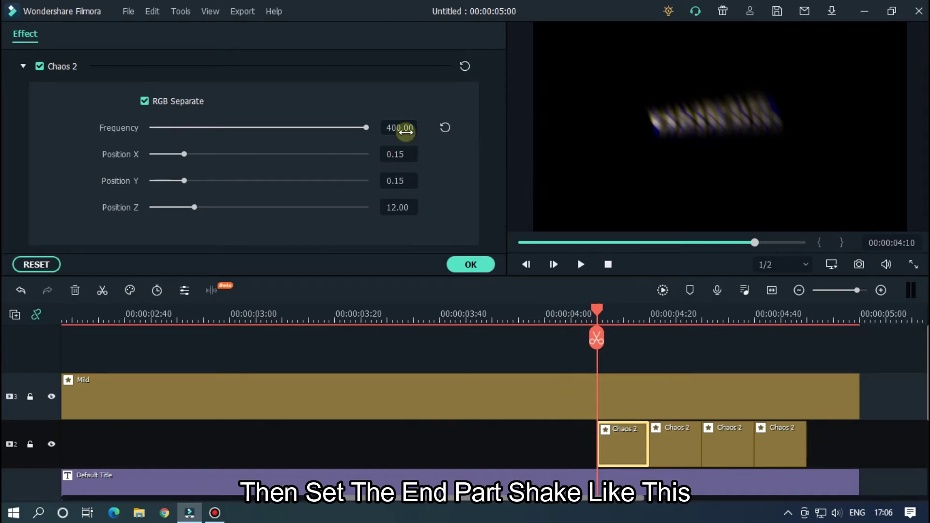
pyautogui.moveTo(778, 435); pyautogui.dragTo(607, 447)
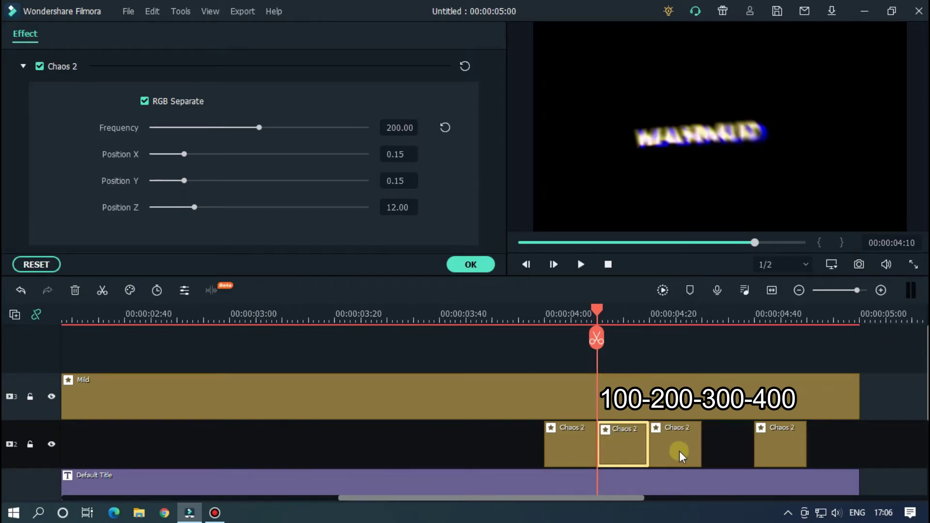
pyautogui.click(679, 452)
pyautogui.moveTo(766, 446); pyautogui.dragTo(726, 444)
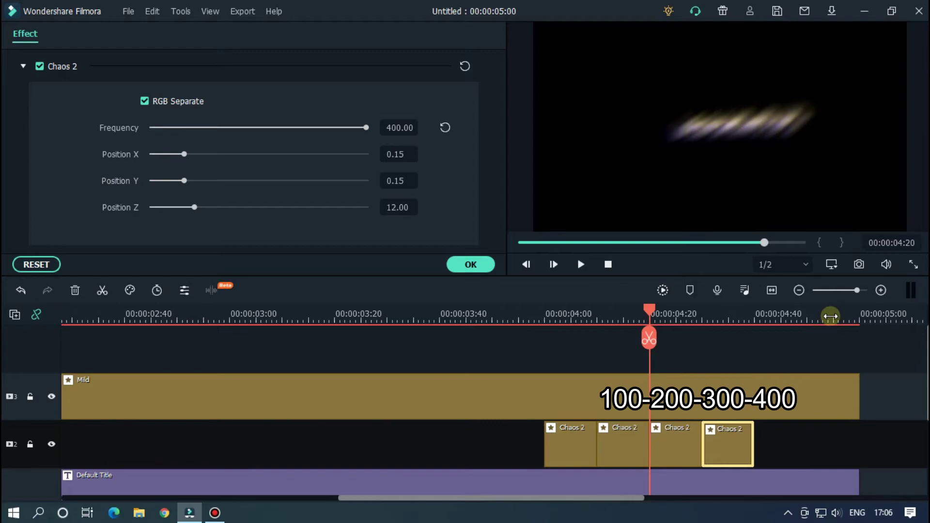
# Shift the four reordered Chaos 2 clips together so the last one ends at 00:00:04:50.
pyautogui.click(852, 315)
pyautogui.scroll(2, 855, 317)
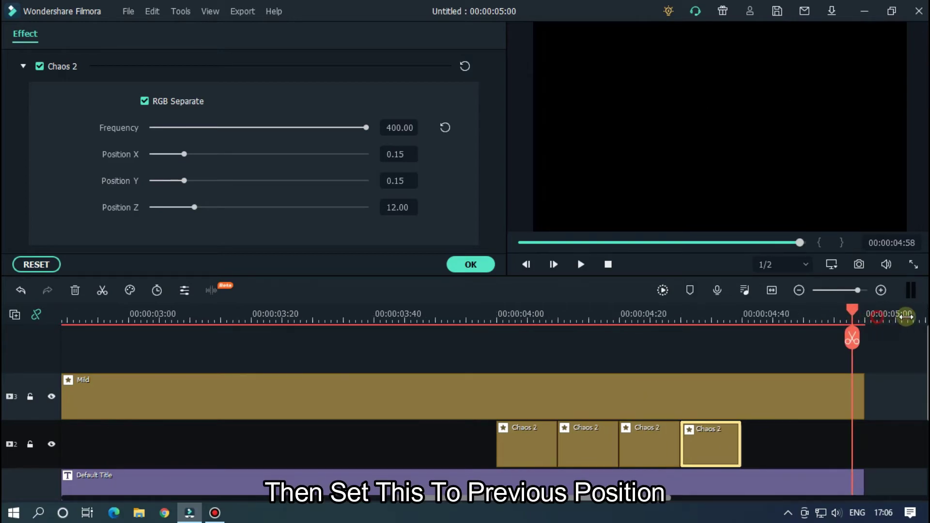
pyautogui.moveTo(858, 318); pyautogui.dragTo(799, 310)
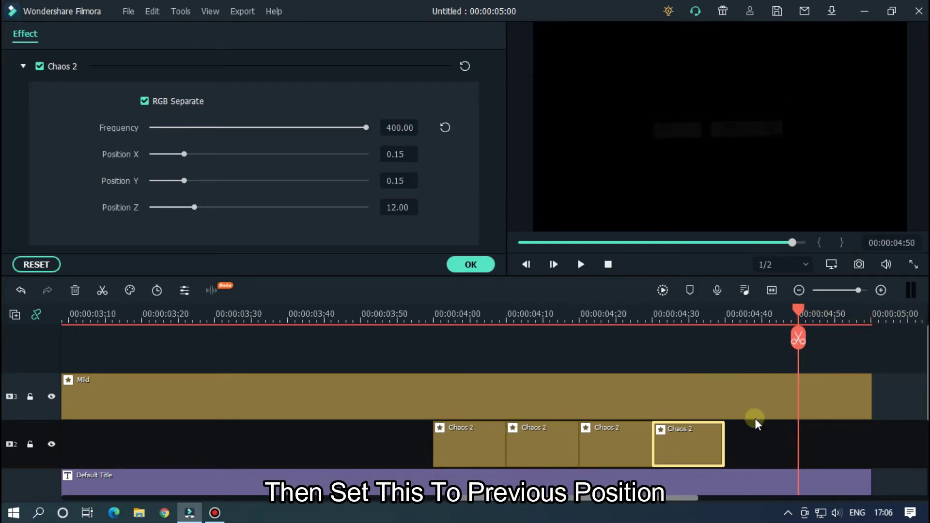
pyautogui.click(659, 451)
pyautogui.moveTo(659, 451); pyautogui.dragTo(536, 448)
# Play the title's ending and then the whole clip to check the shakes, and close the effect settings.
pyautogui.click(411, 314)
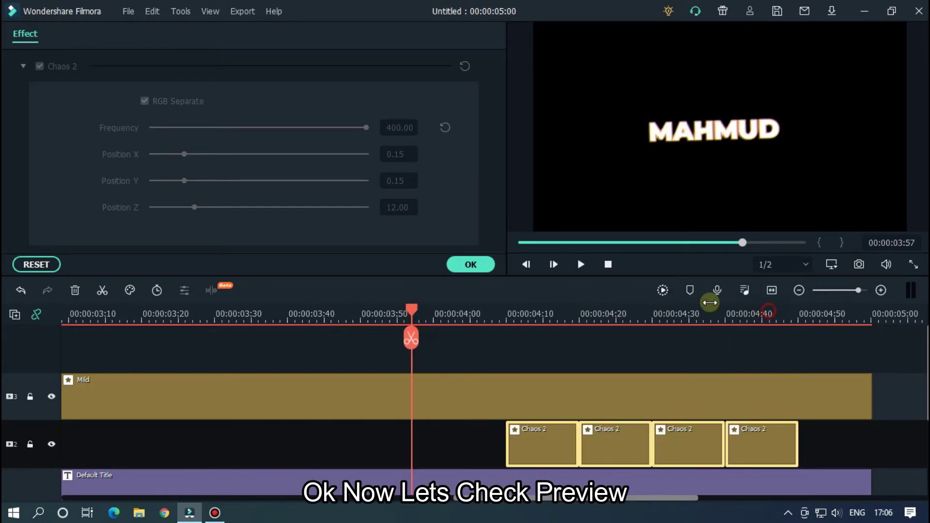
pyautogui.moveTo(710, 302); pyautogui.dragTo(504, 280)
pyautogui.press('space')
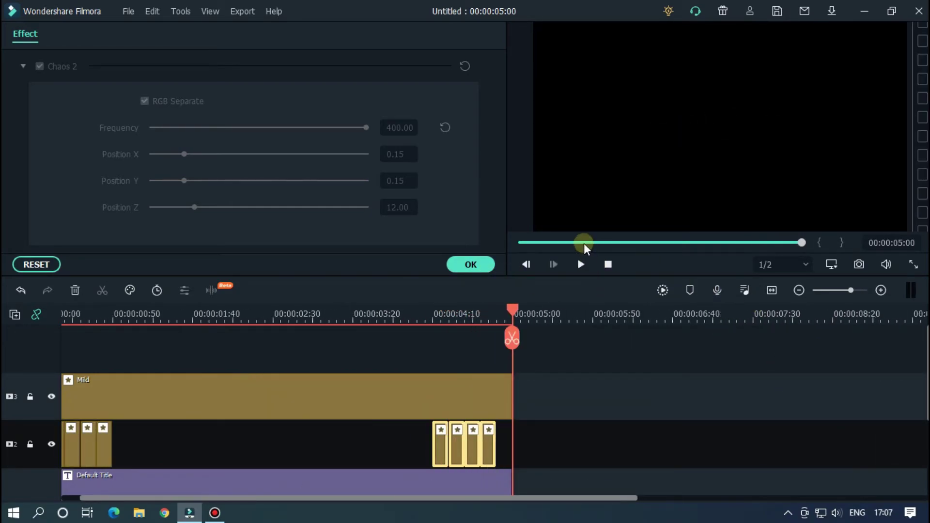
pyautogui.moveTo(584, 243); pyautogui.dragTo(377, 244)
pyautogui.press('space')
pyautogui.click(686, 447)
pyautogui.click(414, 316)
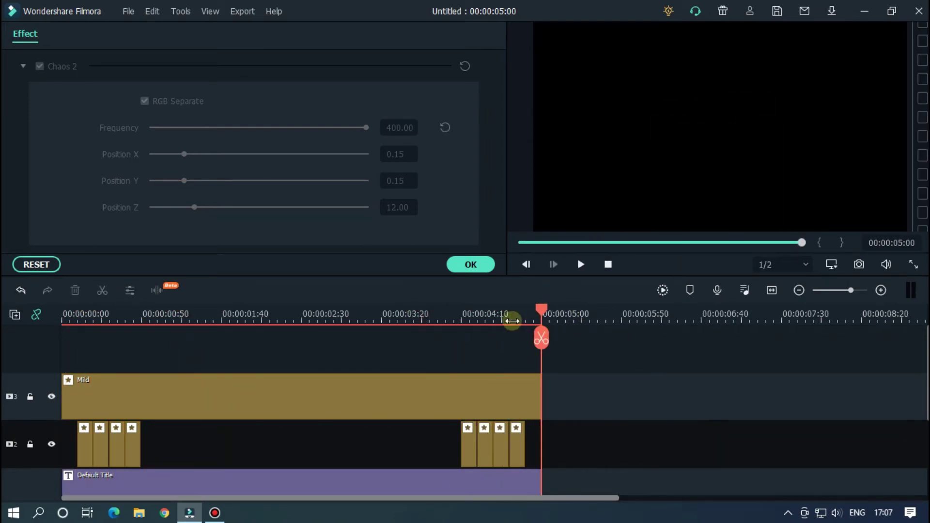
pyautogui.click(427, 318)
pyautogui.press('space')
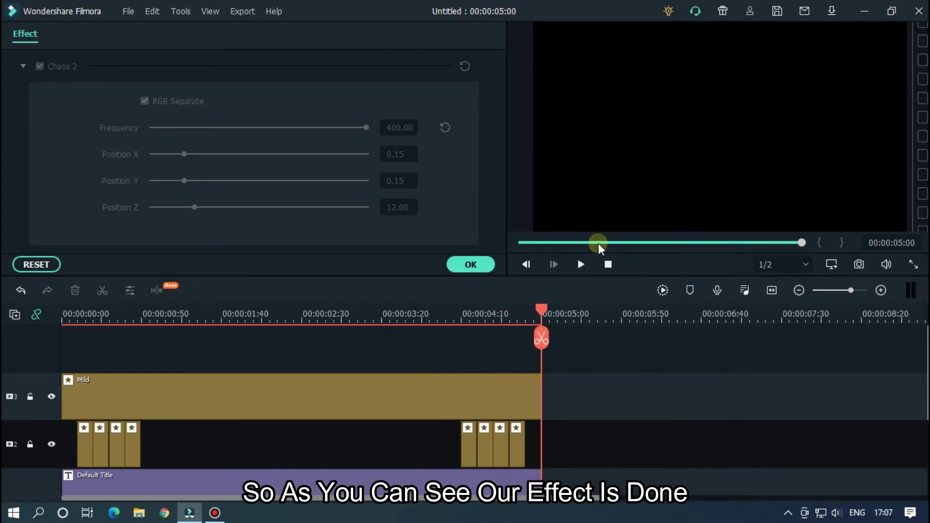
pyautogui.click(466, 265)
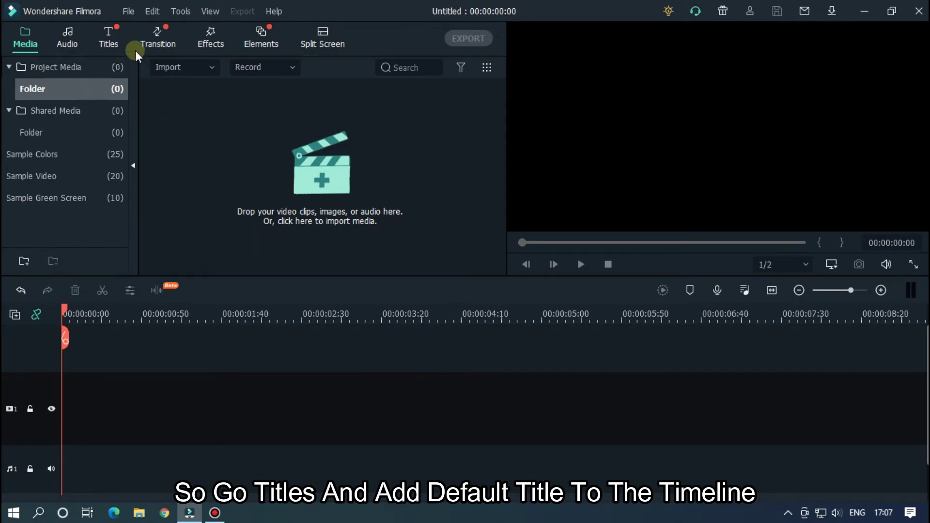
# Place a Default Title on track 1 at 00:00:00:00 and replace its text with the person's name in capitals.
pyautogui.click(118, 40)
pyautogui.moveTo(207, 128); pyautogui.dragTo(236, 407)
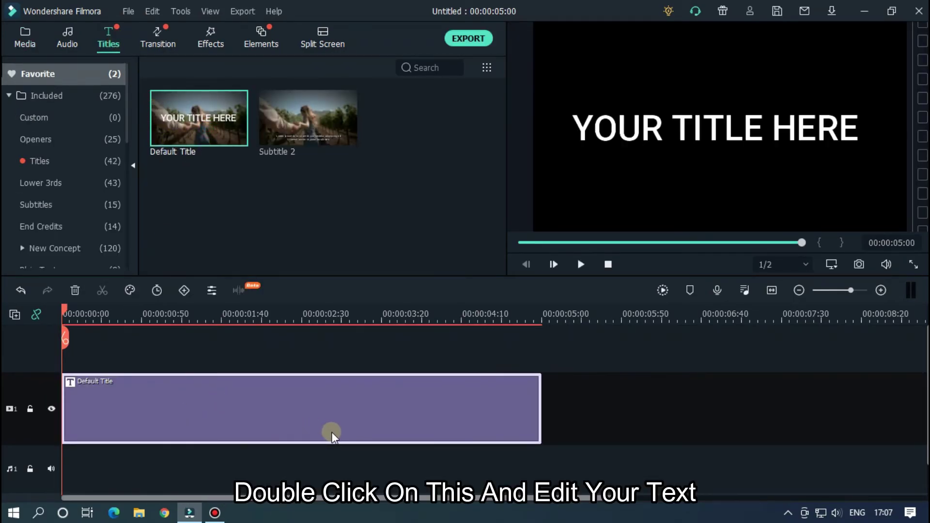
pyautogui.doubleClick(340, 414)
pyautogui.click(434, 144)
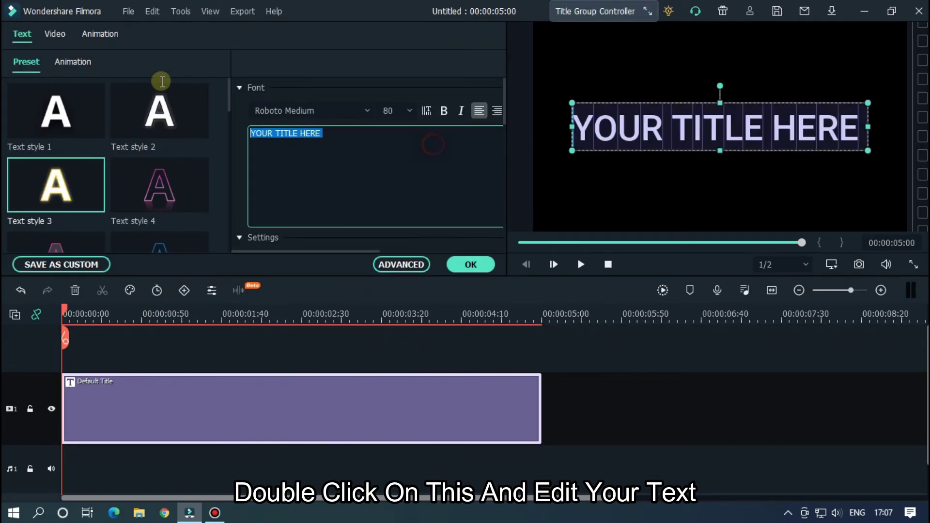
pyautogui.write('MAH')
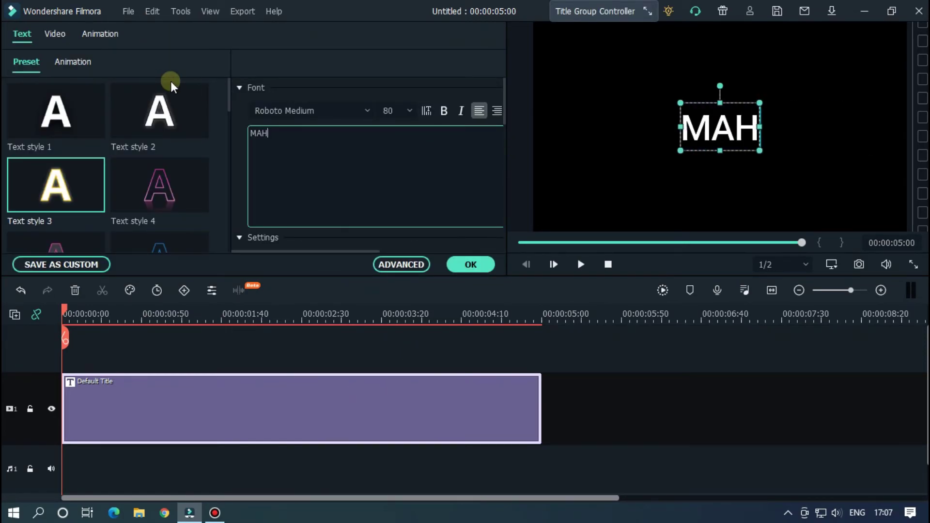
pyautogui.write('MUD')
# Set the title's font to Blood Thirst.
pyautogui.click(342, 108)
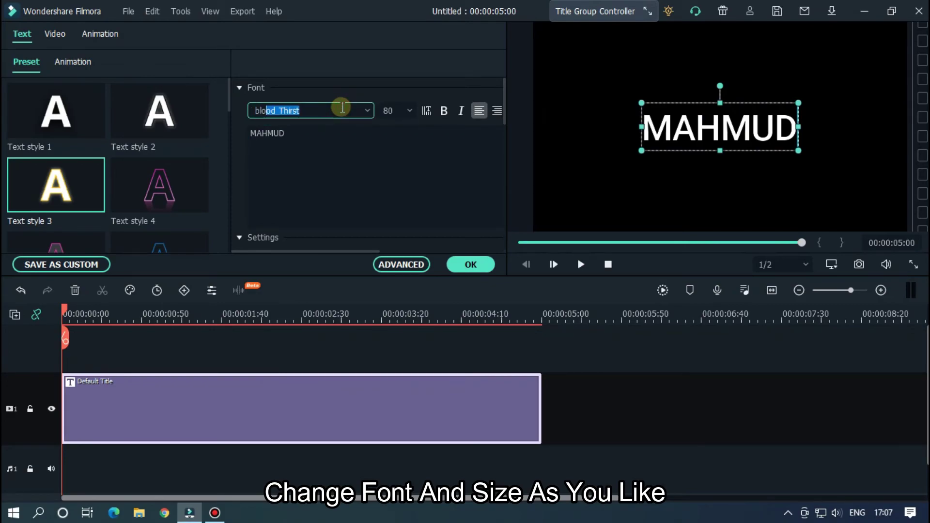
pyautogui.press('Return')
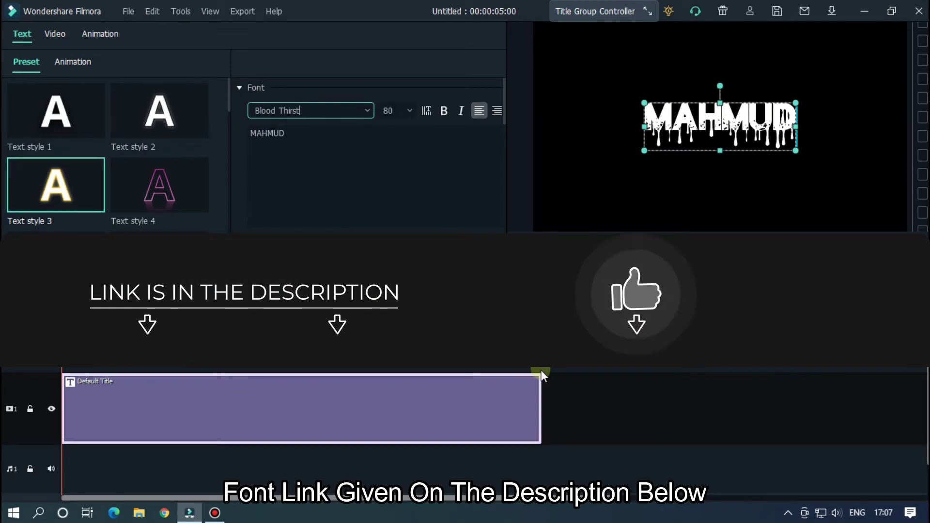
pyautogui.click(487, 391)
pyautogui.click(455, 405)
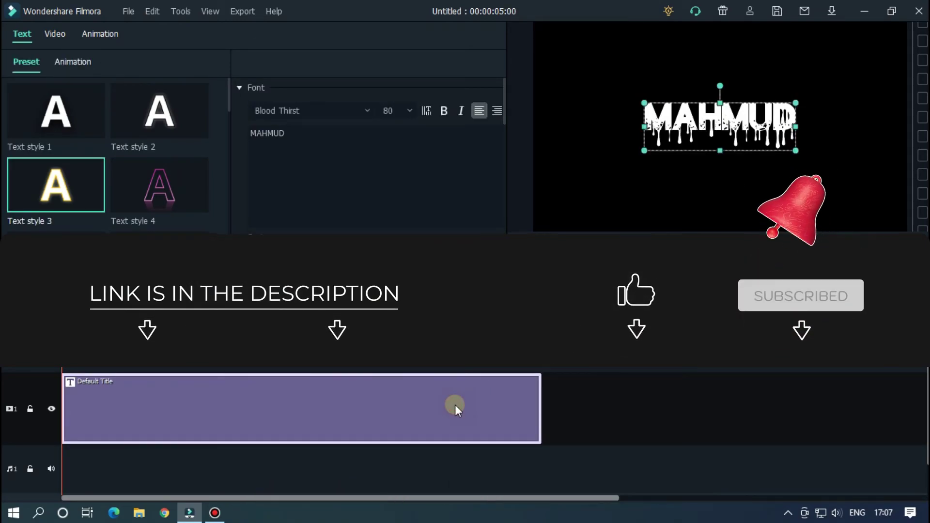
# Move the title up to track 2 and paste a copy of it on track 1 at the start.
pyautogui.moveTo(192, 408); pyautogui.dragTo(190, 368)
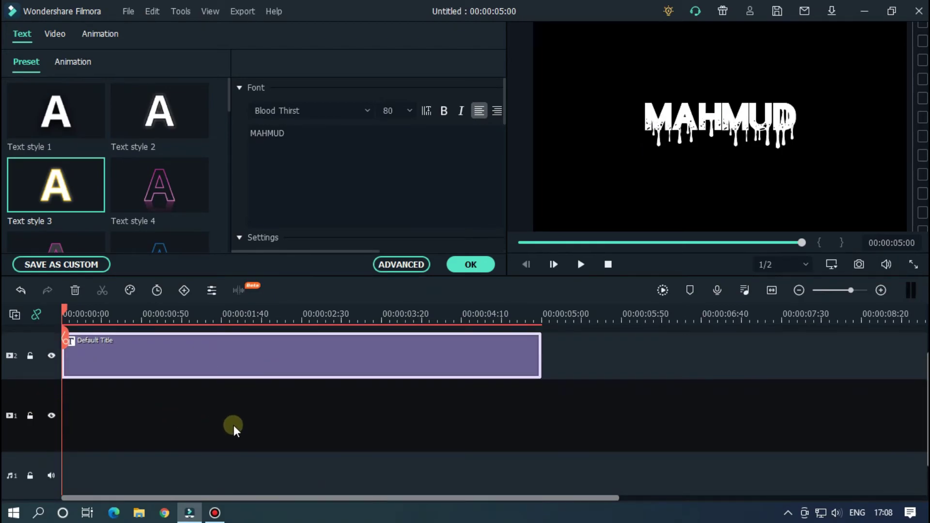
pyautogui.hotkey('ctrl', 'z')
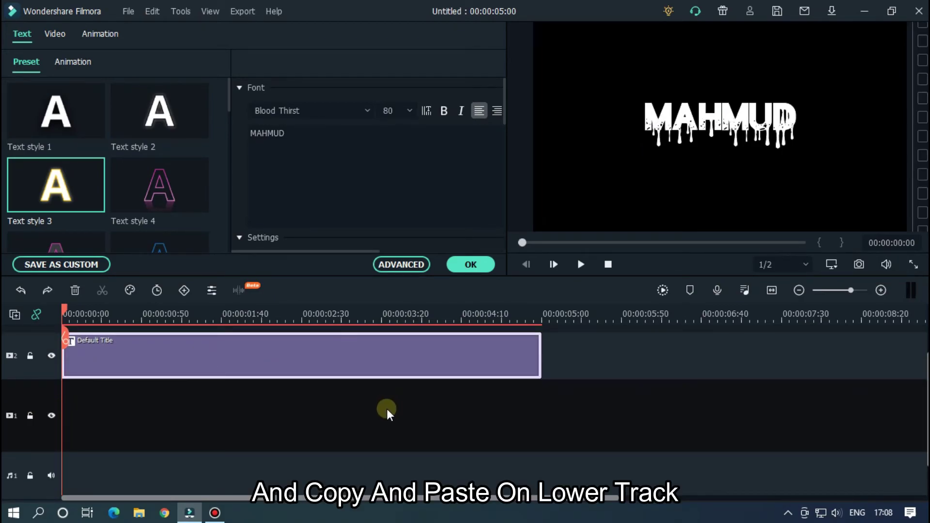
pyautogui.hotkey('ctrl', 'v')
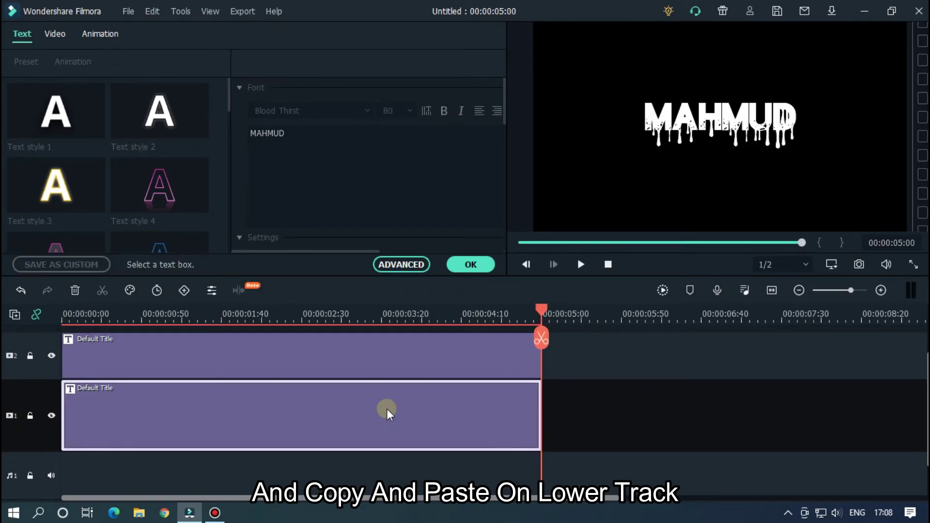
# Set the text color of the title copy on track 1 to red, #ff0000.
pyautogui.doubleClick(388, 409)
pyautogui.scroll(-2, 440, 223)
pyautogui.scroll(-1, 446, 218)
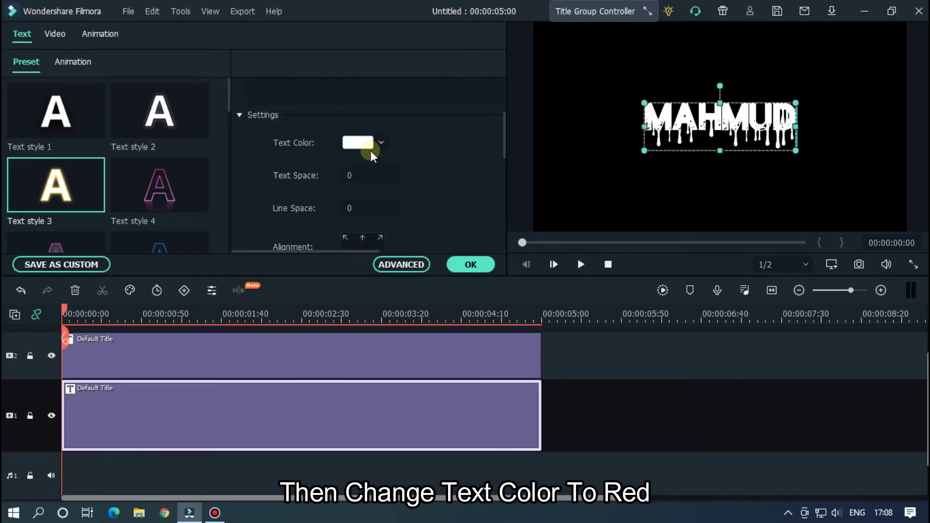
pyautogui.click(356, 144)
pyautogui.click(356, 234)
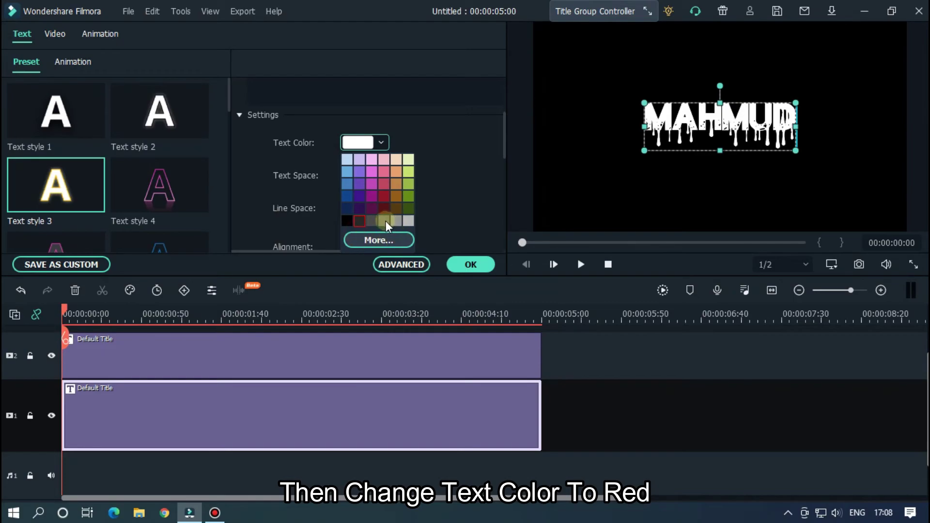
pyautogui.click(236, 147)
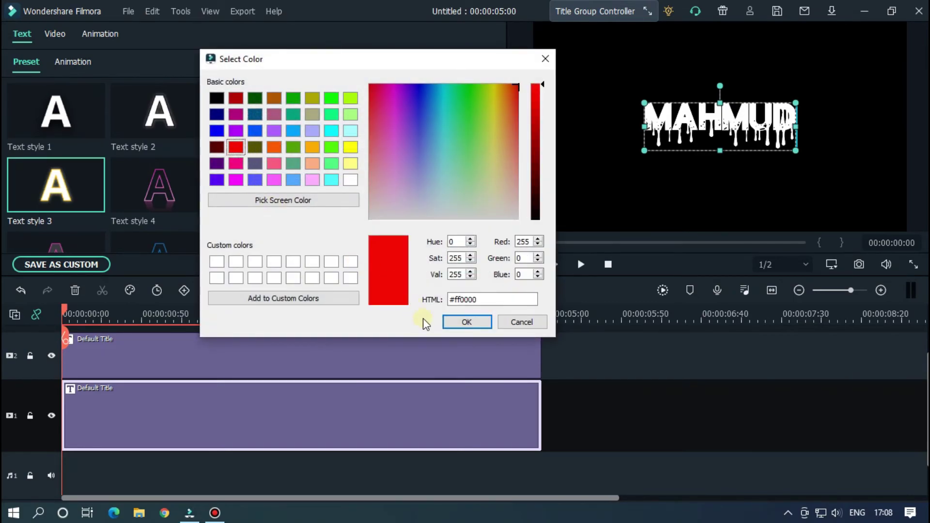
pyautogui.click(489, 326)
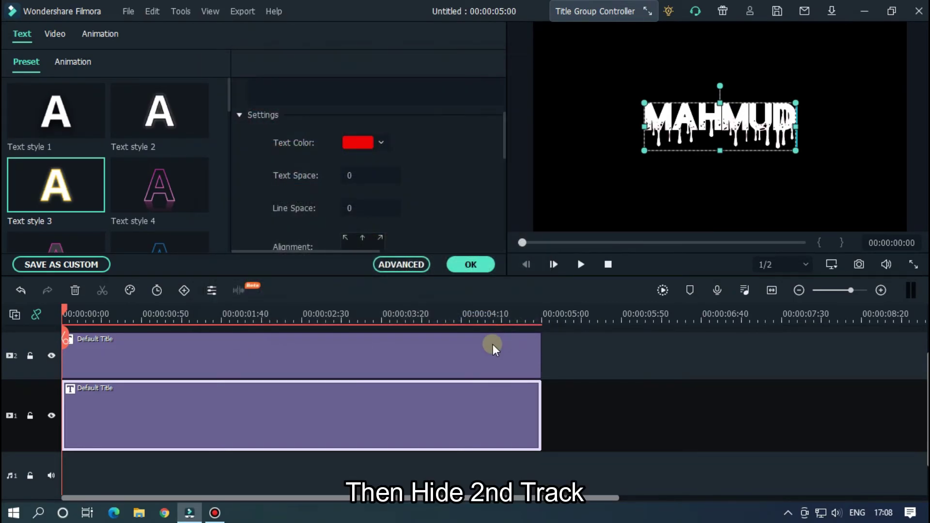
# Hide track 2 and take a snapshot of the red title at 00:00:00:00.
pyautogui.click(51, 356)
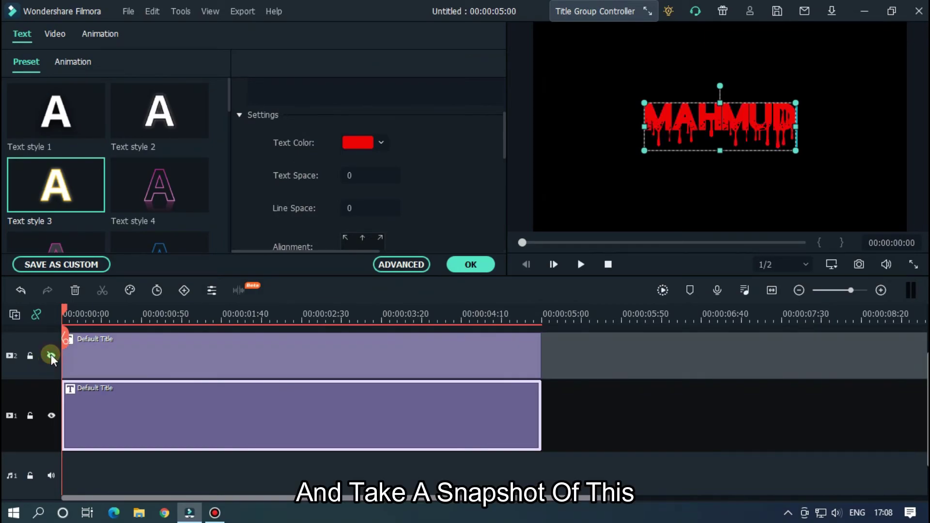
pyautogui.click(469, 265)
pyautogui.click(860, 264)
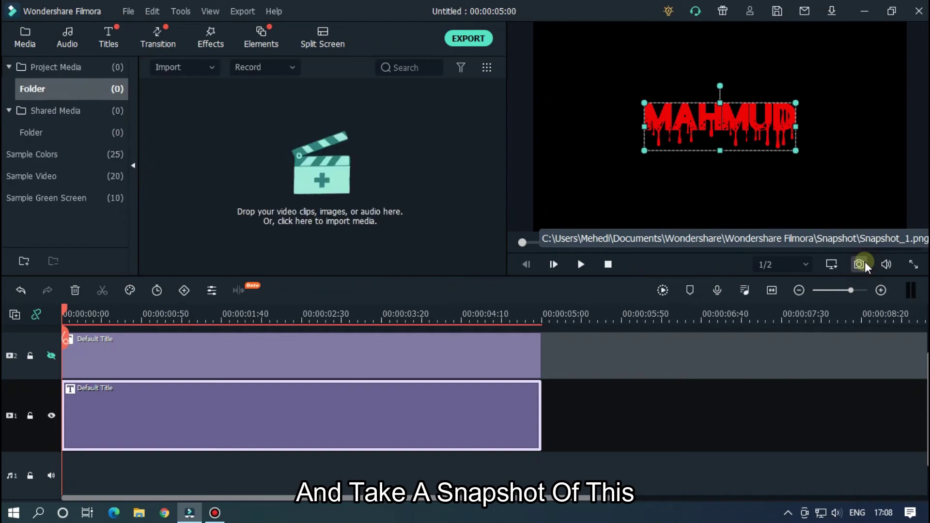
# Replace the red title on track 1 with the Snapshot_1 image and show track 2 again.
pyautogui.click(400, 407)
pyautogui.press('Delete')
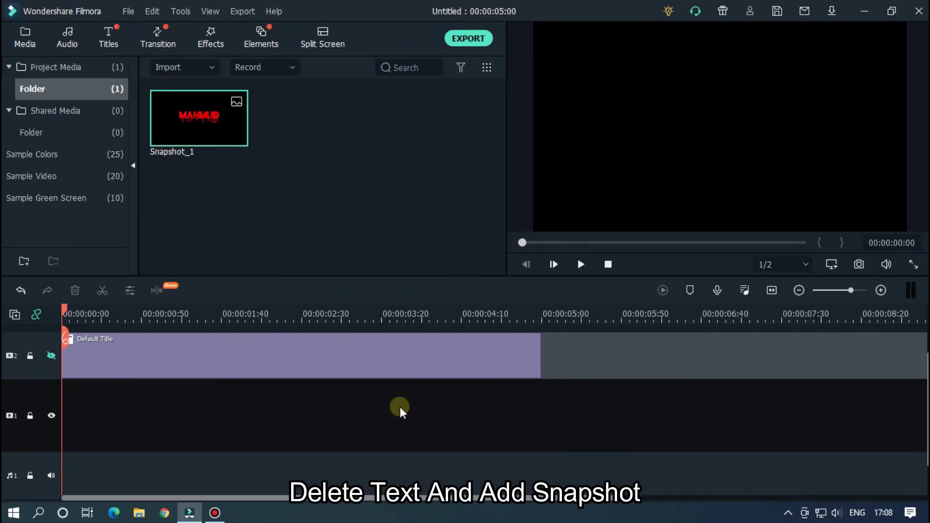
pyautogui.moveTo(205, 130); pyautogui.dragTo(136, 418)
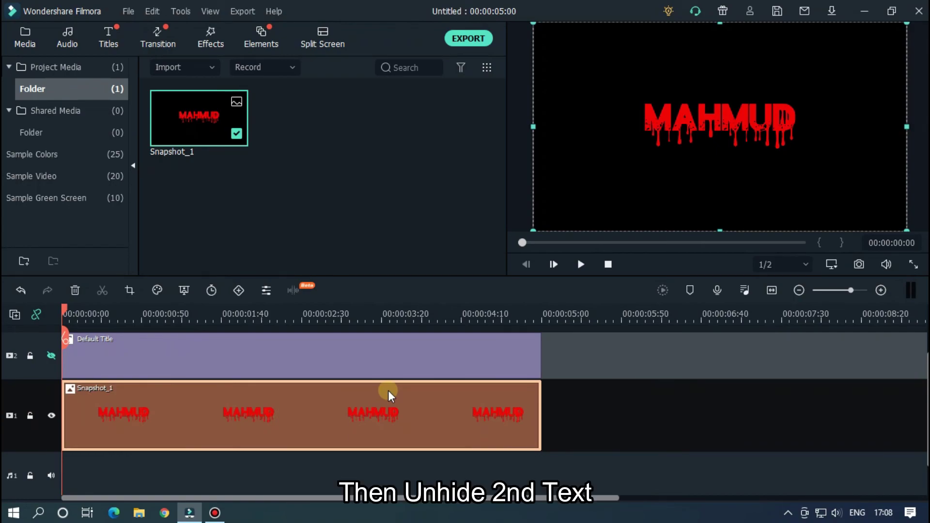
pyautogui.scroll(1, 388, 390)
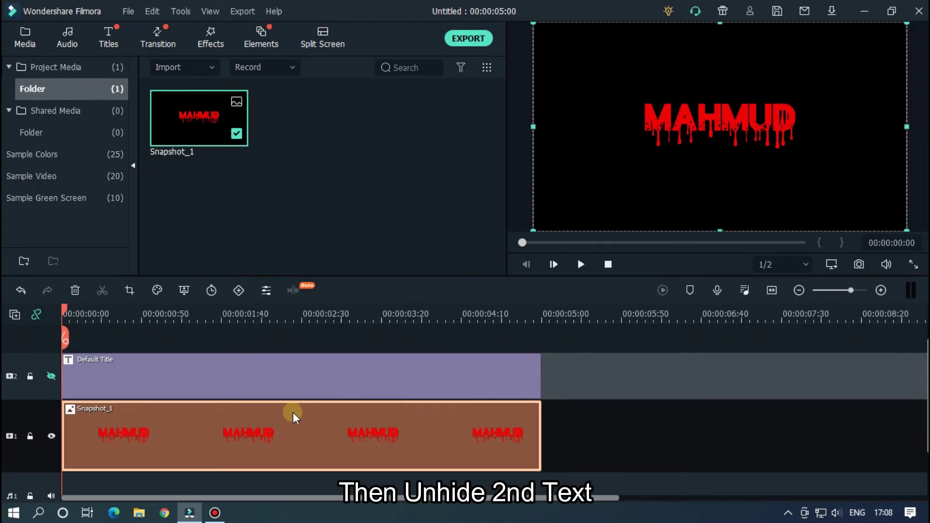
pyautogui.click(51, 376)
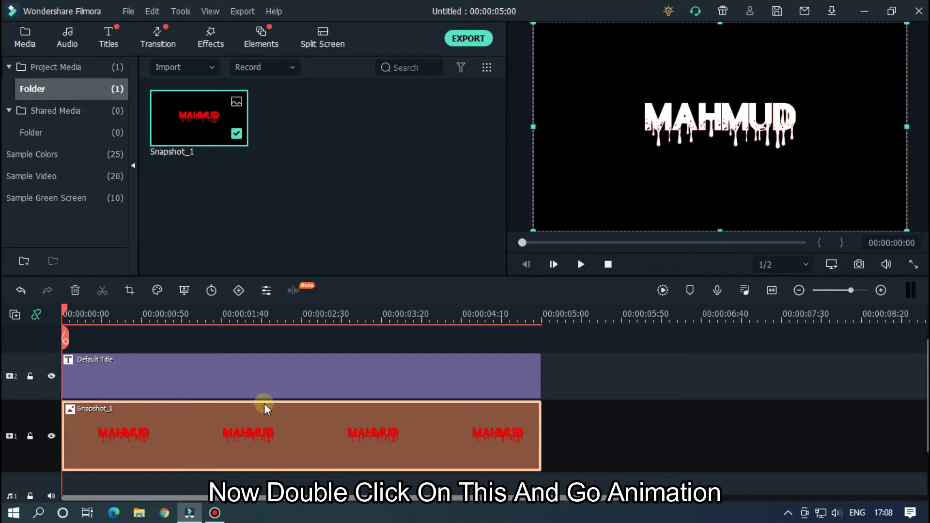
# Add a custom animation keyframe to the Snapshot_1 clip at 00:00:00:00.
pyautogui.doubleClick(257, 432)
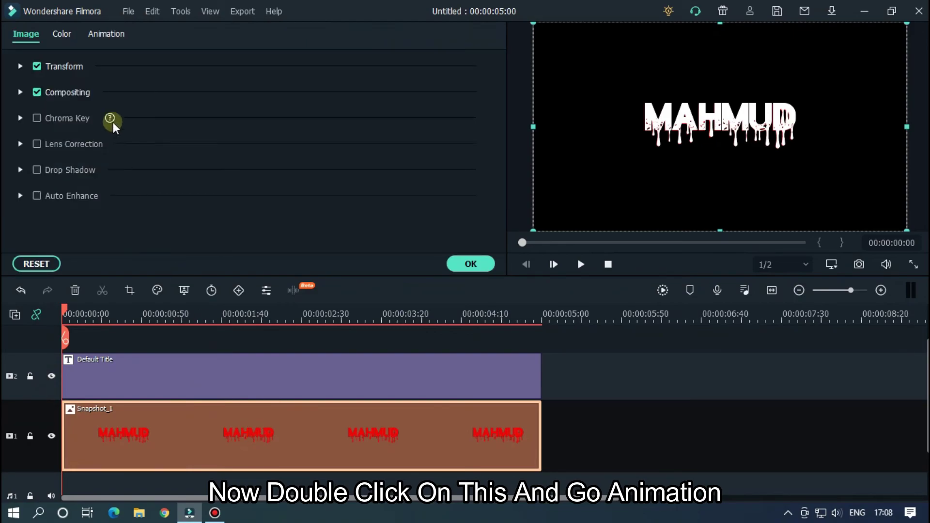
pyautogui.click(103, 35)
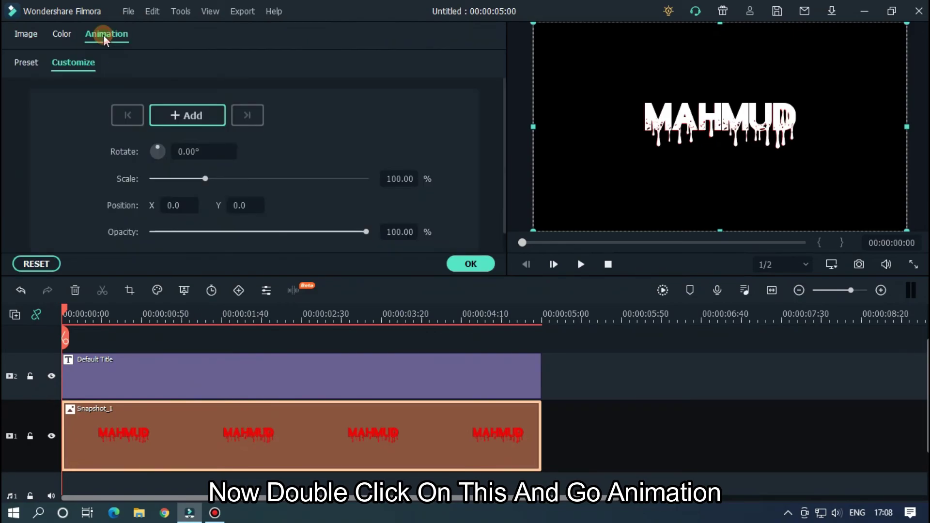
pyautogui.click(179, 113)
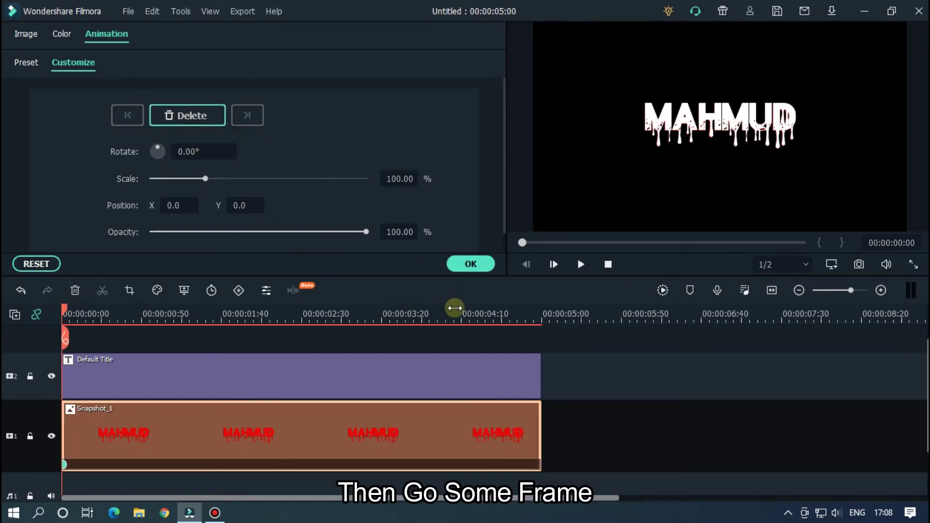
# At 00:00:02:33, stretch the snapshot vertically to about 340% and reposition it to about Y -79.5 as a second keyframe.
pyautogui.click(307, 311)
pyautogui.click(403, 443)
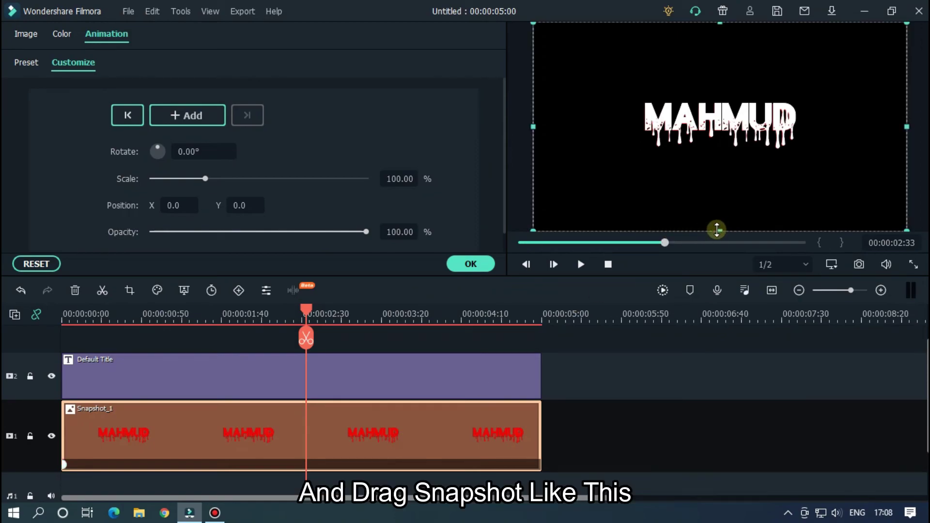
pyautogui.moveTo(717, 229); pyautogui.dragTo(719, 499)
pyautogui.moveTo(763, 184); pyautogui.dragTo(761, 89)
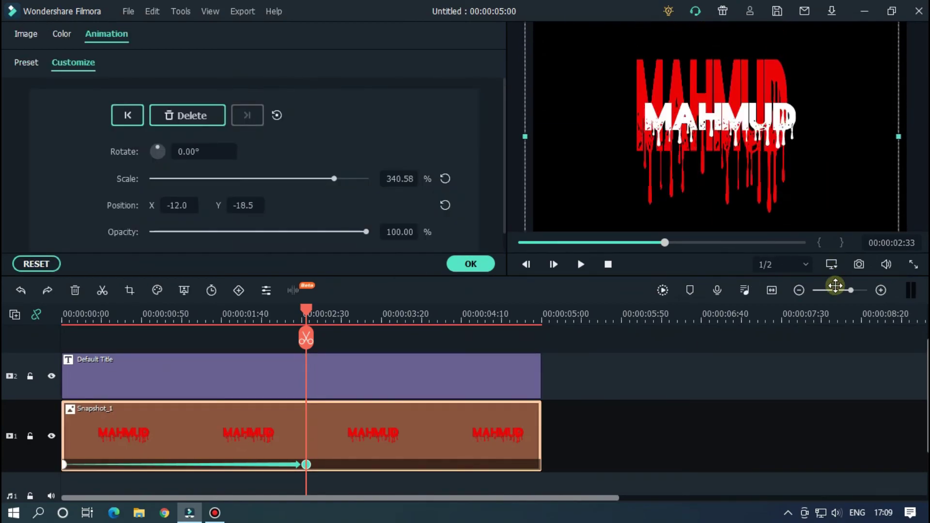
pyautogui.moveTo(836, 286); pyautogui.dragTo(830, 264)
pyautogui.moveTo(825, 207); pyautogui.dragTo(825, 208)
# Return to the start and move the second keyframe to the end of the Snapshot_1 clip.
pyautogui.click(608, 264)
pyautogui.moveTo(554, 243); pyautogui.dragTo(514, 251)
pyautogui.moveTo(312, 466); pyautogui.dragTo(554, 443)
# Play the dripping blood text from the start more than once to check the stretch animation.
pyautogui.click(553, 264)
pyautogui.click(518, 243)
pyautogui.moveTo(518, 244); pyautogui.dragTo(514, 246)
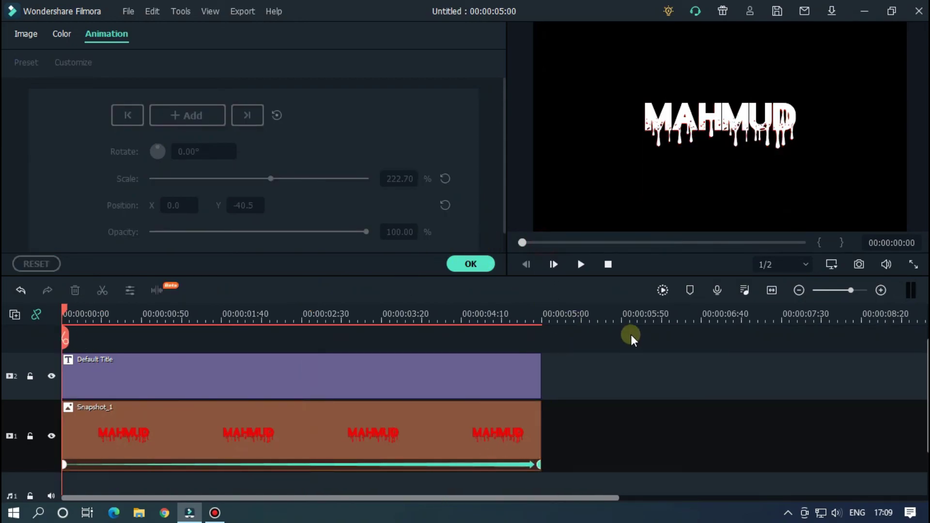
pyautogui.press('space')
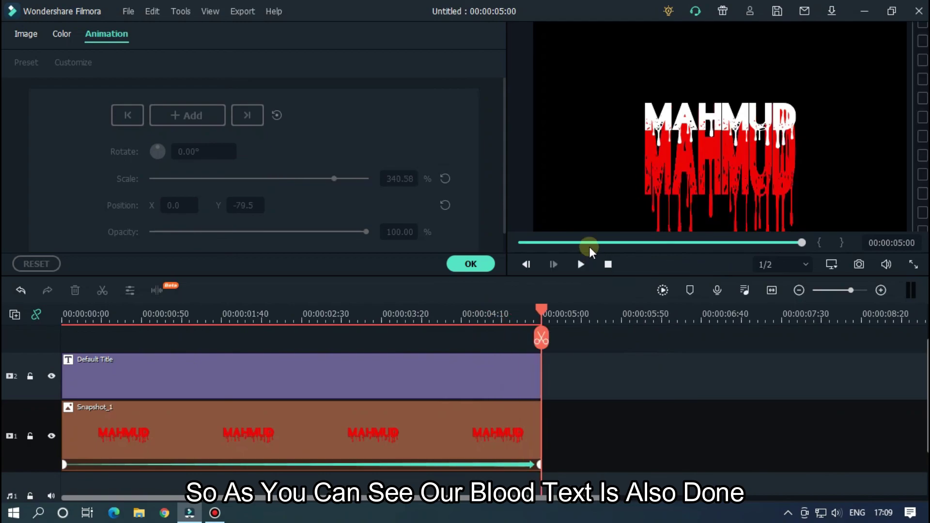
pyautogui.click(504, 420)
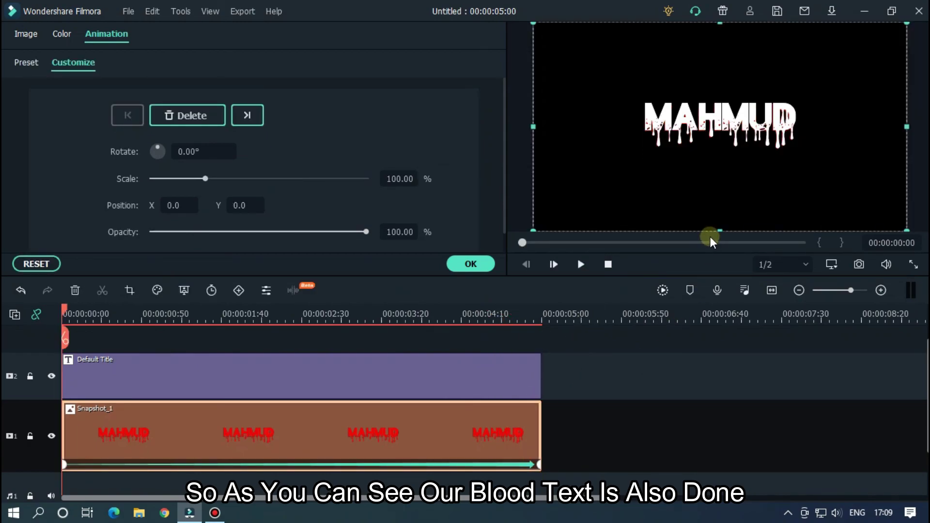
pyautogui.press('space')
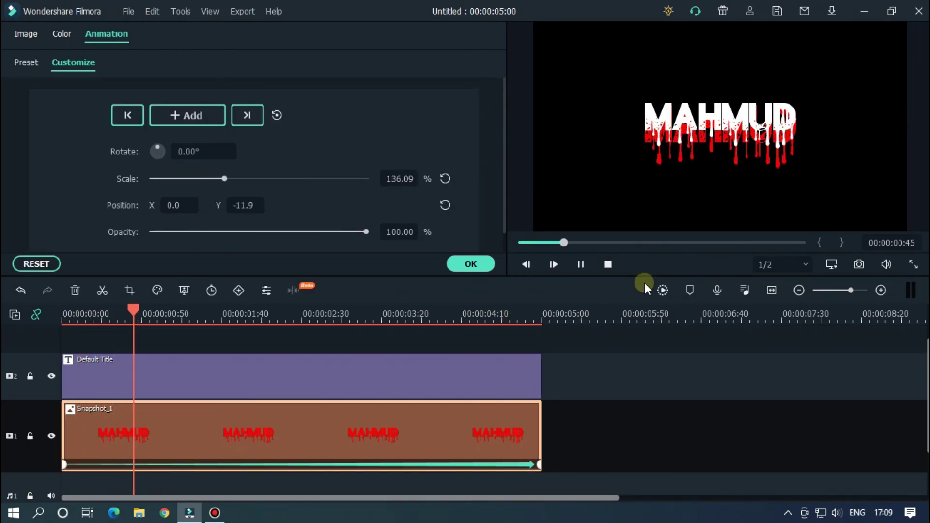